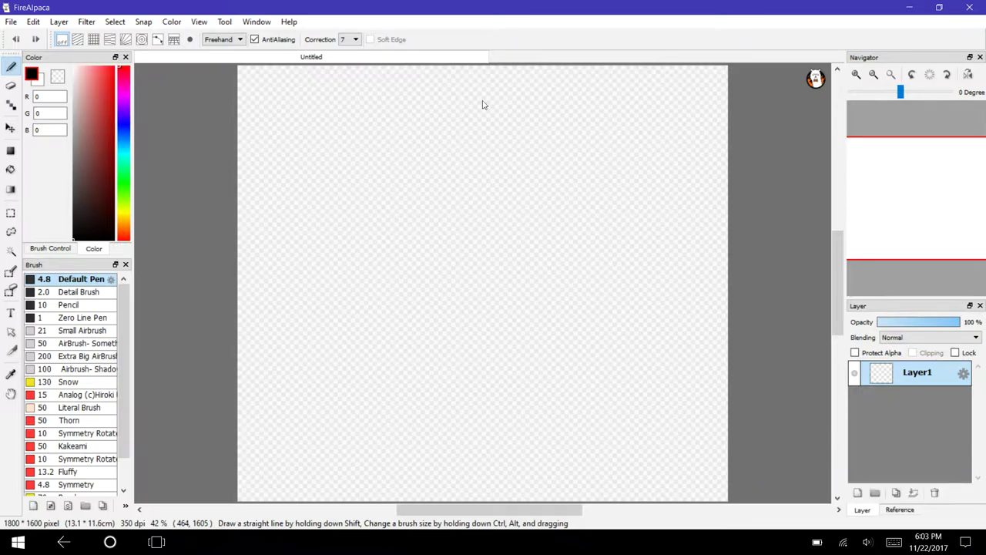
{"action": "left_click_drag", "start_coordinate": [482, 101], "coordinate": [416, 138]}
{"action": "key", "text": "ctrl+z"}
{"action": "left_click", "coordinate": [856, 75]}
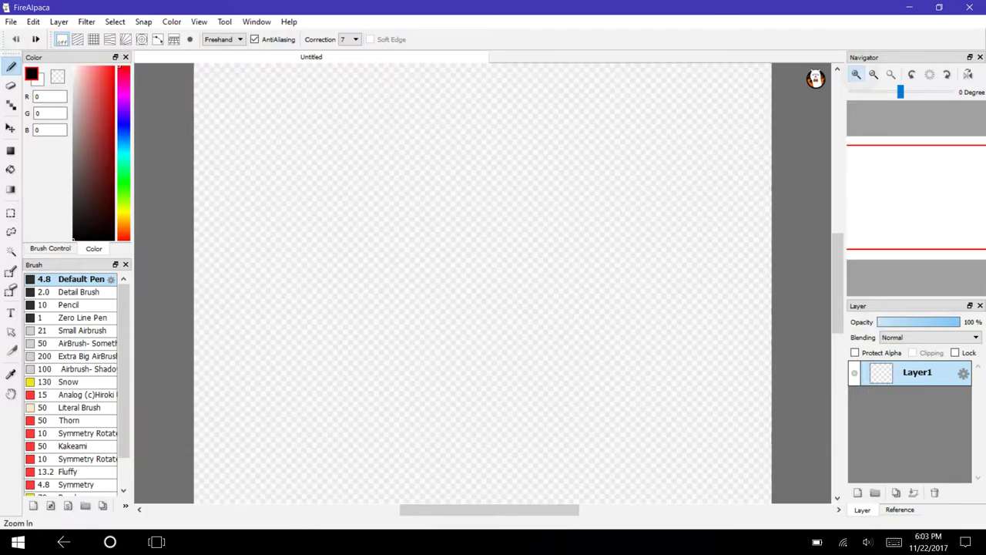
{"action": "left_click", "coordinate": [856, 74]}
{"action": "left_click", "coordinate": [856, 75]}
{"action": "scroll", "coordinate": [567, 96], "scroll_direction": "up", "scroll_amount": 2}
{"action": "mouse_move", "coordinate": [566, 97]}
{"action": "left_mouse_down"}
{"action": "mouse_move", "coordinate": [469, 106]}
{"action": "mouse_move", "coordinate": [408, 497]}
{"action": "left_mouse_up"}
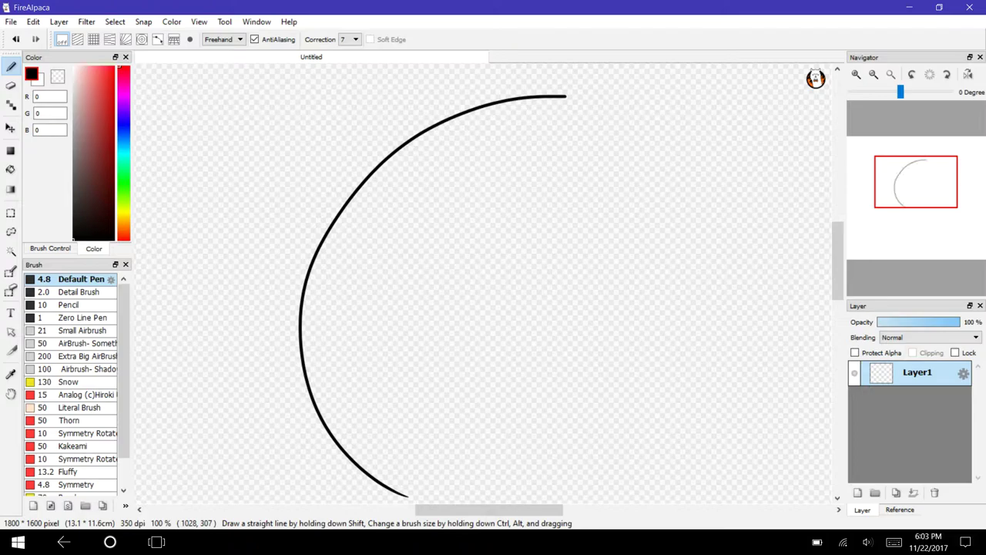
{"action": "key", "text": "ctrl+z"}
Draw the character's round head outline with the Default Pen and add the pointed quills sweeping out behind it.
{"action": "mouse_move", "coordinate": [533, 111]}
{"action": "left_mouse_down"}
{"action": "mouse_move", "coordinate": [326, 249]}
{"action": "mouse_move", "coordinate": [405, 487]}
{"action": "mouse_move", "coordinate": [432, 502]}
{"action": "left_mouse_up"}
{"action": "mouse_move", "coordinate": [501, 110]}
{"action": "left_mouse_down"}
{"action": "mouse_move", "coordinate": [770, 106]}
{"action": "mouse_move", "coordinate": [799, 43]}
{"action": "mouse_move", "coordinate": [893, 158]}
{"action": "mouse_move", "coordinate": [800, 321]}
{"action": "mouse_move", "coordinate": [773, 332]}
{"action": "left_mouse_up"}
{"action": "left_click_drag", "start_coordinate": [917, 179], "coordinate": [937, 179]}
{"action": "key", "text": "ctrl+z"}
{"action": "mouse_move", "coordinate": [339, 131]}
{"action": "left_mouse_down"}
{"action": "mouse_move", "coordinate": [544, 171]}
{"action": "mouse_move", "coordinate": [661, 165]}
{"action": "mouse_move", "coordinate": [567, 314]}
{"action": "mouse_move", "coordinate": [526, 329]}
{"action": "left_mouse_up"}
{"action": "left_click_drag", "start_coordinate": [838, 258], "coordinate": [837, 291]}
{"action": "mouse_move", "coordinate": [543, 116]}
{"action": "left_mouse_down"}
{"action": "mouse_move", "coordinate": [632, 151]}
{"action": "mouse_move", "coordinate": [664, 243]}
{"action": "mouse_move", "coordinate": [481, 243]}
{"action": "left_mouse_up"}
{"action": "mouse_move", "coordinate": [574, 259]}
{"action": "left_mouse_down"}
{"action": "mouse_move", "coordinate": [605, 384]}
{"action": "mouse_move", "coordinate": [451, 333]}
{"action": "left_mouse_up"}
{"action": "mouse_move", "coordinate": [521, 371]}
{"action": "left_mouse_down"}
{"action": "mouse_move", "coordinate": [560, 454]}
{"action": "mouse_move", "coordinate": [428, 393]}
{"action": "mouse_move", "coordinate": [363, 346]}
{"action": "mouse_move", "coordinate": [293, 323]}
{"action": "left_mouse_up"}
{"action": "mouse_move", "coordinate": [907, 212]}
{"action": "left_mouse_down"}
{"action": "mouse_move", "coordinate": [891, 214]}
{"action": "mouse_move", "coordinate": [915, 194]}
{"action": "mouse_move", "coordinate": [885, 203]}
{"action": "left_mouse_up"}
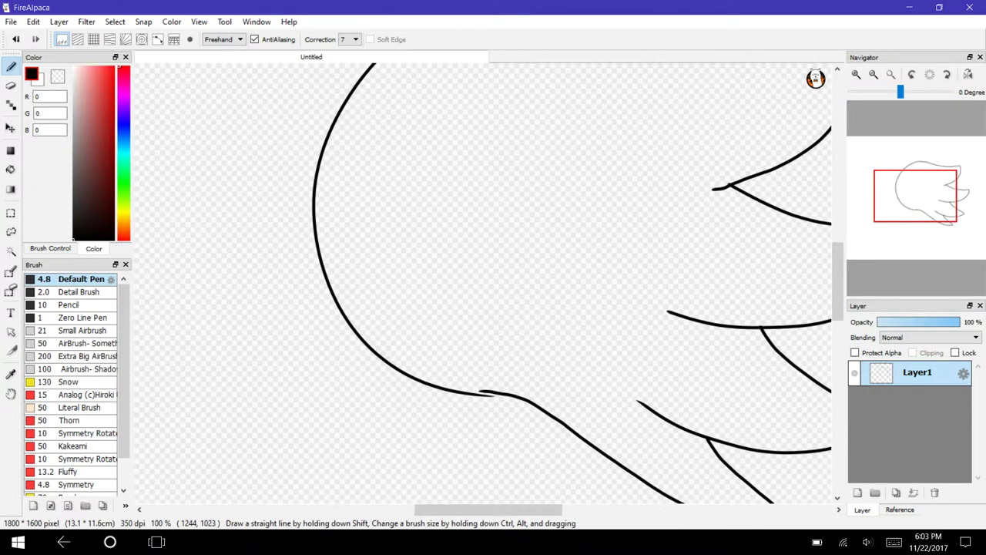
Draw the muzzle outline along the lower front of the face, with a curved upper edge and a pointed cheek.
{"action": "key", "text": "XF86AudioLowerVolume"}
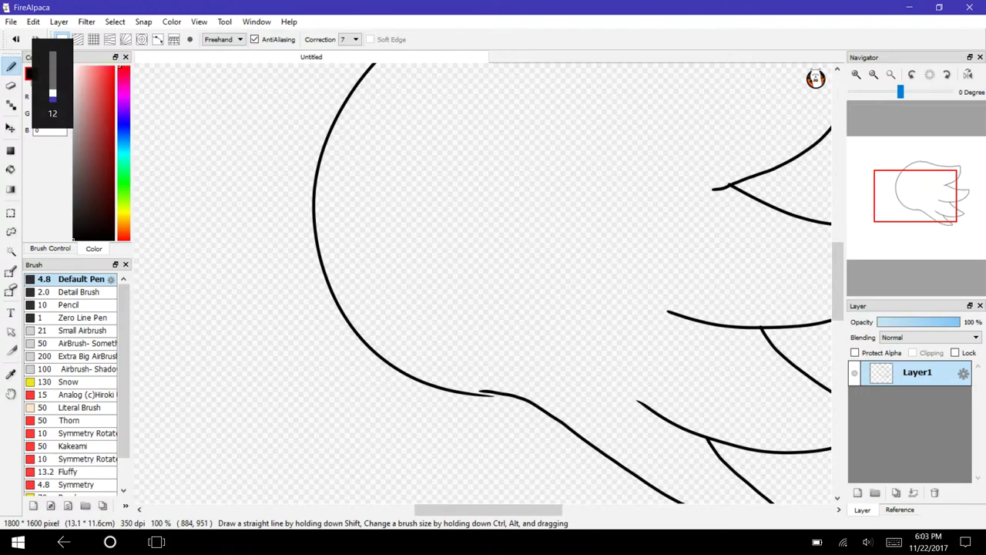
{"action": "left_click", "coordinate": [856, 74]}
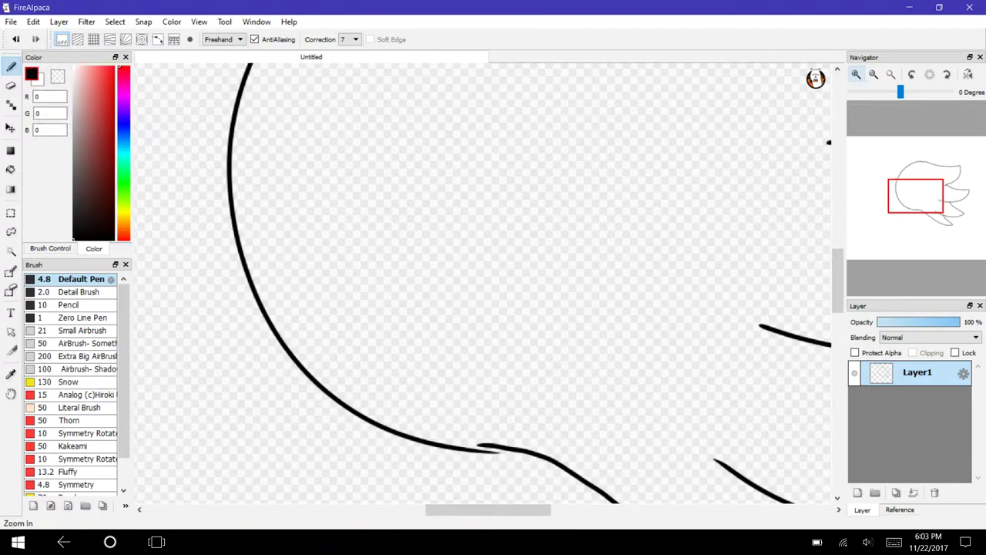
{"action": "mouse_move", "coordinate": [289, 348]}
{"action": "left_mouse_down"}
{"action": "mouse_move", "coordinate": [336, 329]}
{"action": "mouse_move", "coordinate": [465, 364]}
{"action": "mouse_move", "coordinate": [541, 350]}
{"action": "mouse_move", "coordinate": [649, 303]}
{"action": "mouse_move", "coordinate": [655, 394]}
{"action": "mouse_move", "coordinate": [604, 453]}
{"action": "mouse_move", "coordinate": [571, 465]}
{"action": "left_mouse_up"}
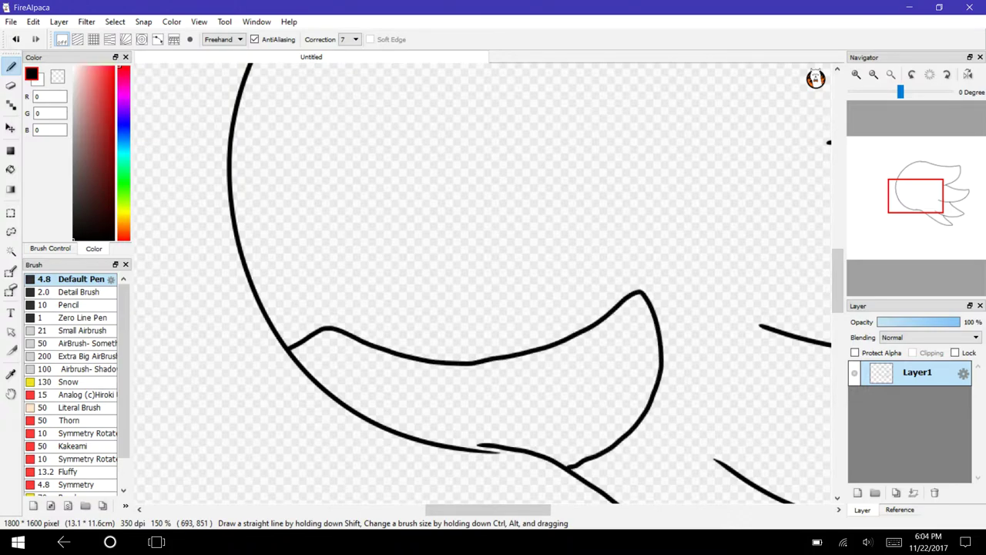
Redraw the chin line to join the head outline to the cheek and erase the overlapping line ends there.
{"action": "left_click", "coordinate": [857, 73]}
{"action": "left_click_drag", "start_coordinate": [837, 280], "coordinate": [838, 296]}
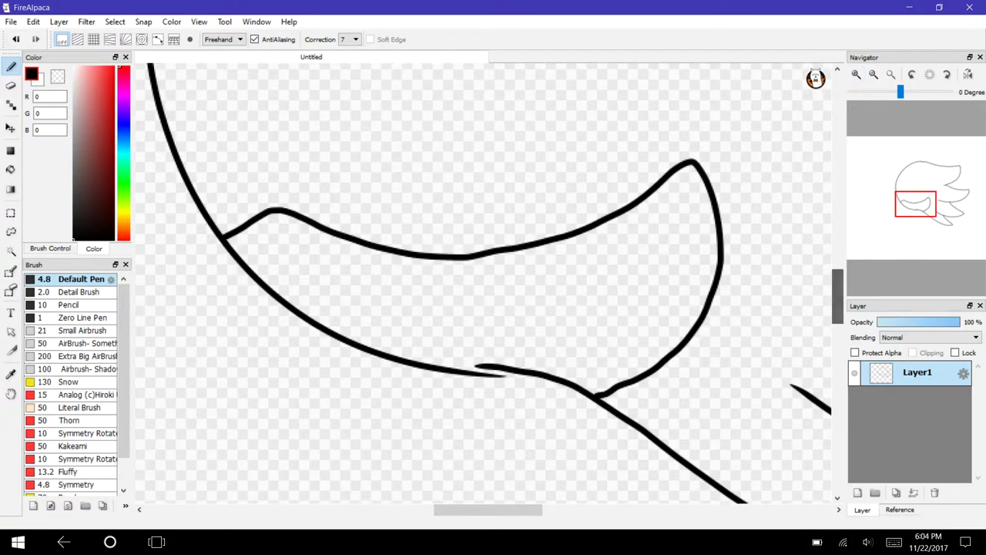
{"action": "left_click_drag", "start_coordinate": [594, 395], "coordinate": [479, 371]}
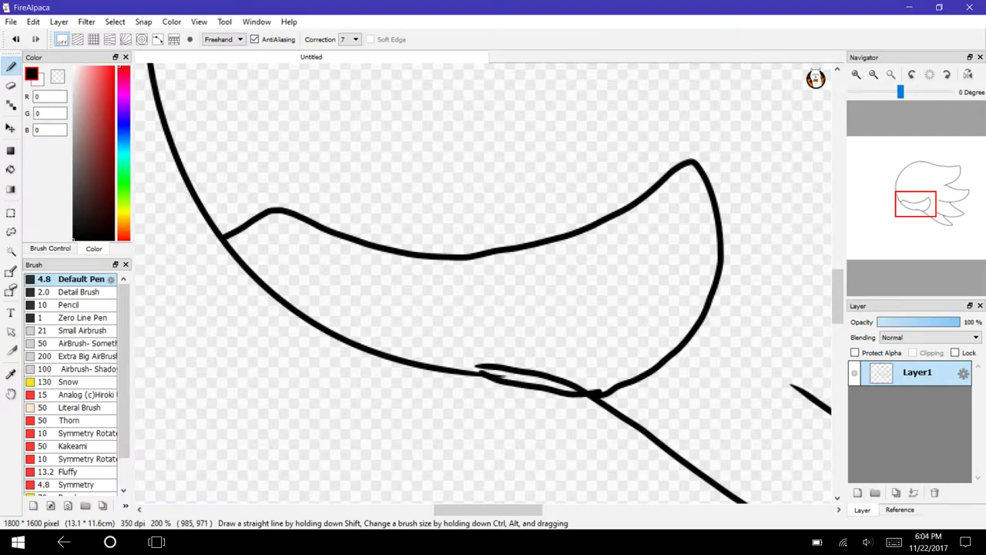
{"action": "key", "text": "e"}
{"action": "mouse_move", "coordinate": [566, 381]}
{"action": "left_mouse_down"}
{"action": "mouse_move", "coordinate": [494, 370]}
{"action": "mouse_move", "coordinate": [516, 370]}
{"action": "mouse_move", "coordinate": [465, 354]}
{"action": "mouse_move", "coordinate": [470, 373]}
{"action": "left_mouse_up"}
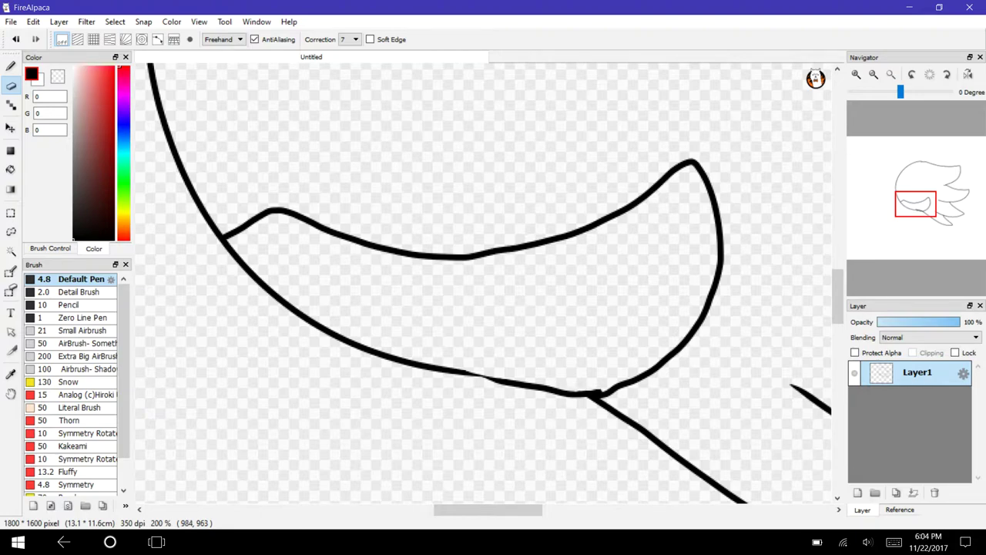
Draw a small nose mark on the muzzle's front peak, the pointed eye outline above the muzzle, and two oval irises.
{"action": "key", "text": "b"}
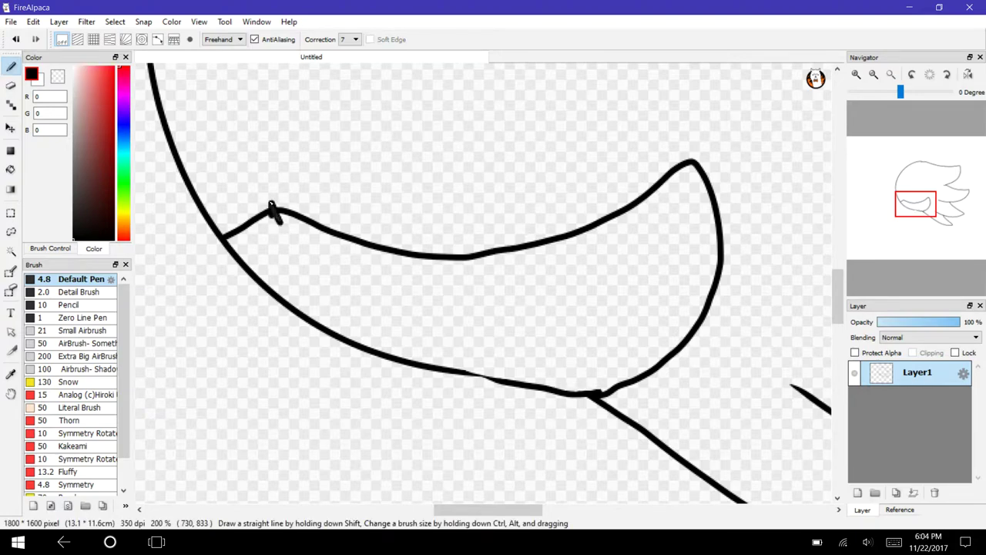
{"action": "scroll", "coordinate": [493, 308], "scroll_direction": "up", "scroll_amount": 3}
{"action": "mouse_move", "coordinate": [646, 294]}
{"action": "left_mouse_down"}
{"action": "mouse_move", "coordinate": [628, 189]}
{"action": "mouse_move", "coordinate": [575, 73]}
{"action": "mouse_move", "coordinate": [536, 62]}
{"action": "mouse_move", "coordinate": [365, 167]}
{"action": "mouse_move", "coordinate": [274, 254]}
{"action": "mouse_move", "coordinate": [153, 162]}
{"action": "left_mouse_up"}
{"action": "mouse_move", "coordinate": [452, 174]}
{"action": "left_mouse_down"}
{"action": "mouse_move", "coordinate": [465, 257]}
{"action": "mouse_move", "coordinate": [449, 208]}
{"action": "left_mouse_up"}
{"action": "mouse_move", "coordinate": [229, 232]}
{"action": "left_mouse_down"}
{"action": "mouse_move", "coordinate": [243, 301]}
{"action": "mouse_move", "coordinate": [223, 251]}
{"action": "left_mouse_up"}
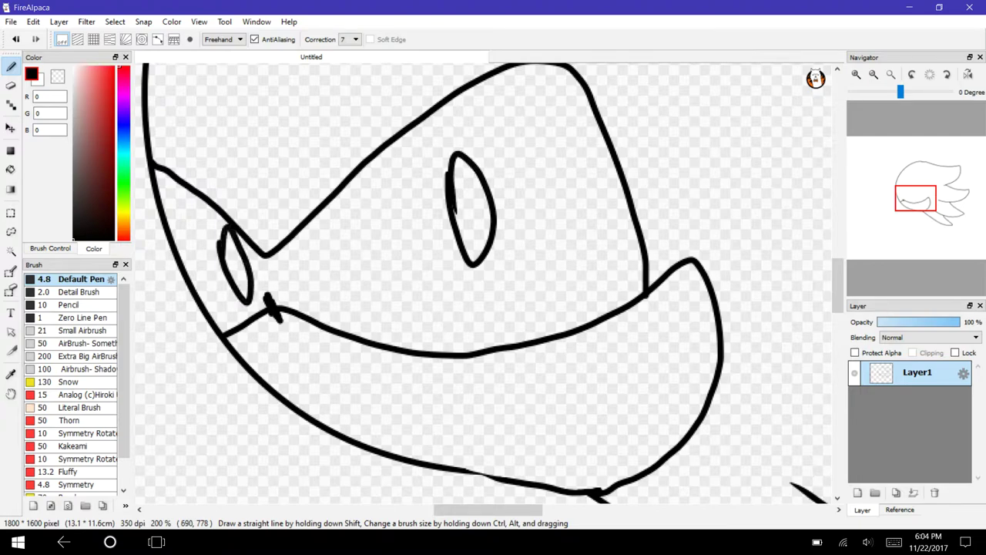
Draw a teardrop-shaped mouth on the lower muzzle, replacing the first attempt with one placed slightly higher.
{"action": "mouse_move", "coordinate": [445, 451]}
{"action": "left_mouse_down"}
{"action": "mouse_move", "coordinate": [515, 425]}
{"action": "mouse_move", "coordinate": [567, 434]}
{"action": "mouse_move", "coordinate": [497, 445]}
{"action": "left_mouse_up"}
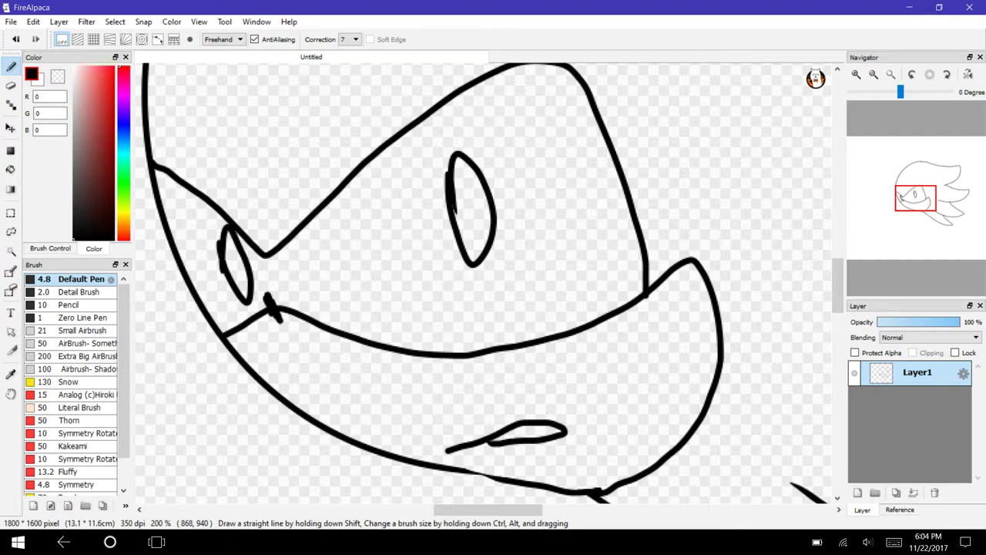
{"action": "key", "text": "ctrl+z"}
{"action": "mouse_move", "coordinate": [414, 423]}
{"action": "left_mouse_down"}
{"action": "mouse_move", "coordinate": [493, 401]}
{"action": "mouse_move", "coordinate": [532, 423]}
{"action": "mouse_move", "coordinate": [443, 417]}
{"action": "left_mouse_up"}
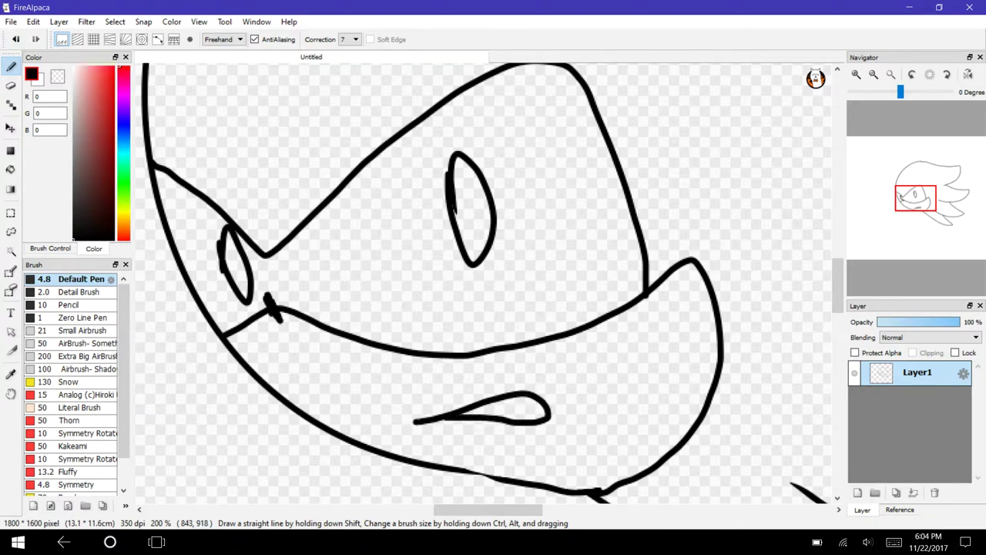
Draw a short slanted pupil stroke inside each oval iris, redoing the one in the far eye.
{"action": "left_click", "coordinate": [856, 74]}
{"action": "left_click", "coordinate": [856, 74]}
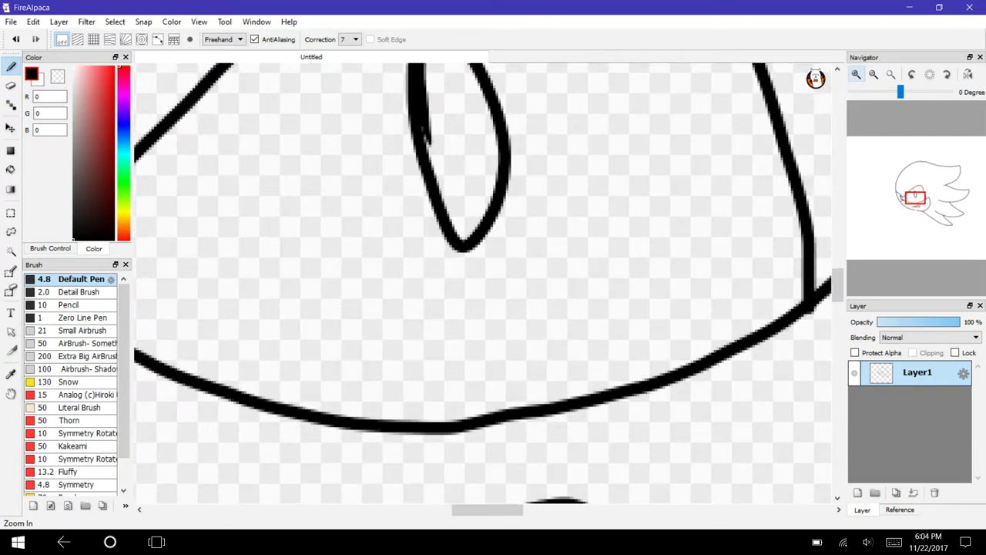
{"action": "mouse_move", "coordinate": [450, 187]}
{"action": "left_mouse_down"}
{"action": "mouse_move", "coordinate": [469, 262]}
{"action": "mouse_move", "coordinate": [443, 174]}
{"action": "left_mouse_up"}
{"action": "left_click_drag", "start_coordinate": [487, 509], "coordinate": [452, 509]}
{"action": "left_click_drag", "start_coordinate": [328, 316], "coordinate": [347, 362]}
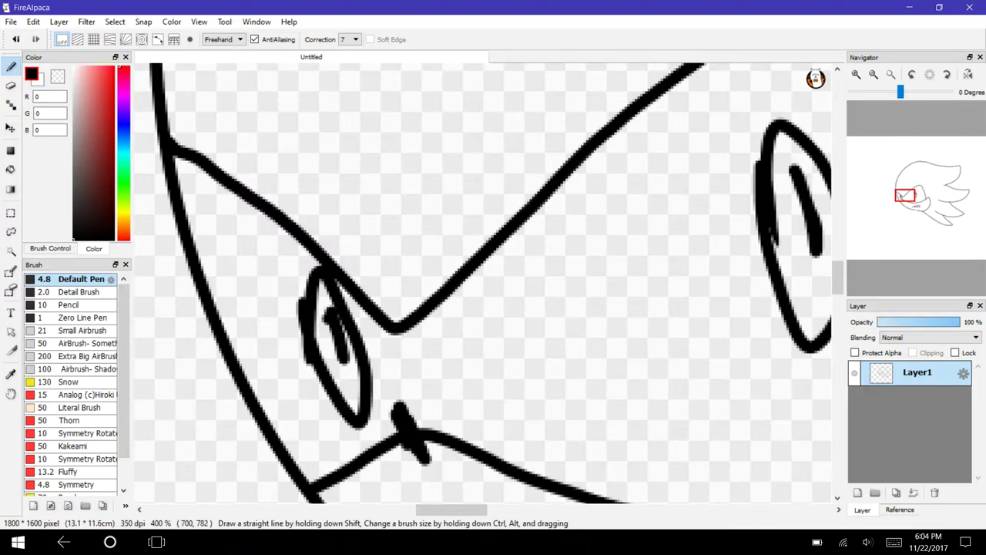
{"action": "key", "text": "ctrl+z"}
{"action": "key", "text": "ctrl+z"}
{"action": "key", "text": "ctrl+z"}
{"action": "left_click_drag", "start_coordinate": [323, 311], "coordinate": [350, 368]}
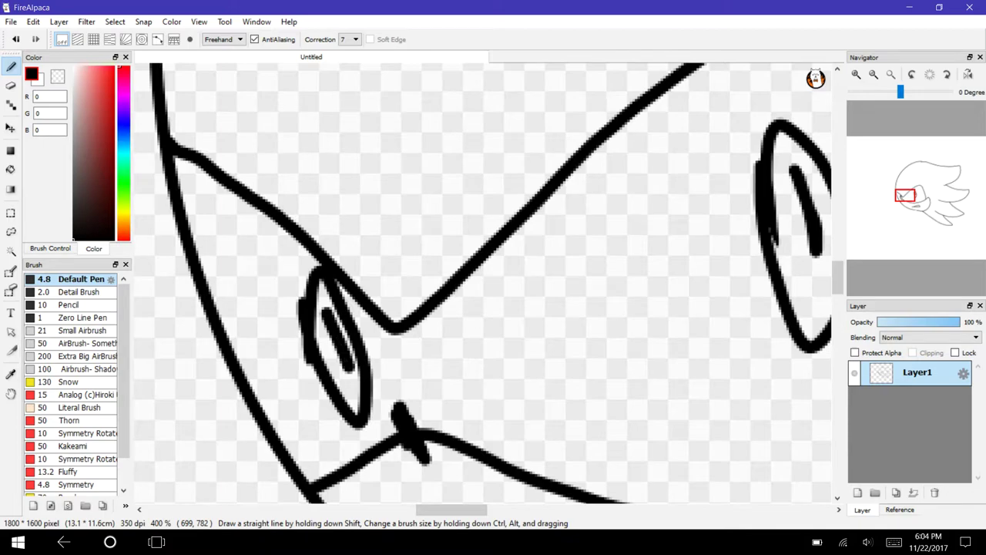
Draw the near ear's curved outline at the top of the head and a pointed far ear on the forehead side.
{"action": "left_click", "coordinate": [873, 74]}
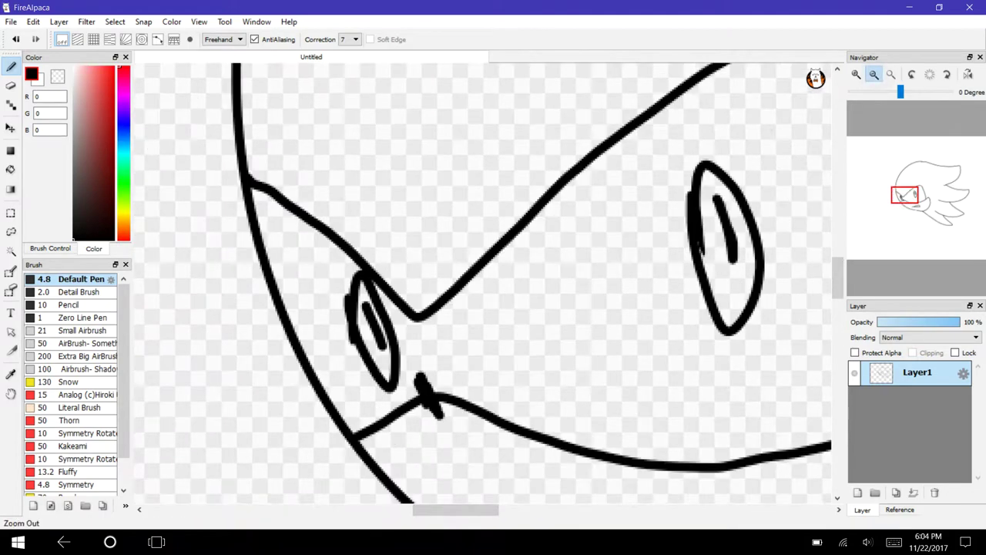
{"action": "left_click", "coordinate": [873, 74]}
{"action": "mouse_move", "coordinate": [916, 192]}
{"action": "left_mouse_down"}
{"action": "mouse_move", "coordinate": [921, 165]}
{"action": "mouse_move", "coordinate": [923, 177]}
{"action": "left_mouse_up"}
{"action": "left_click", "coordinate": [873, 74]}
{"action": "mouse_move", "coordinate": [396, 229]}
{"action": "left_mouse_down"}
{"action": "mouse_move", "coordinate": [462, 87]}
{"action": "mouse_move", "coordinate": [587, 293]}
{"action": "left_mouse_up"}
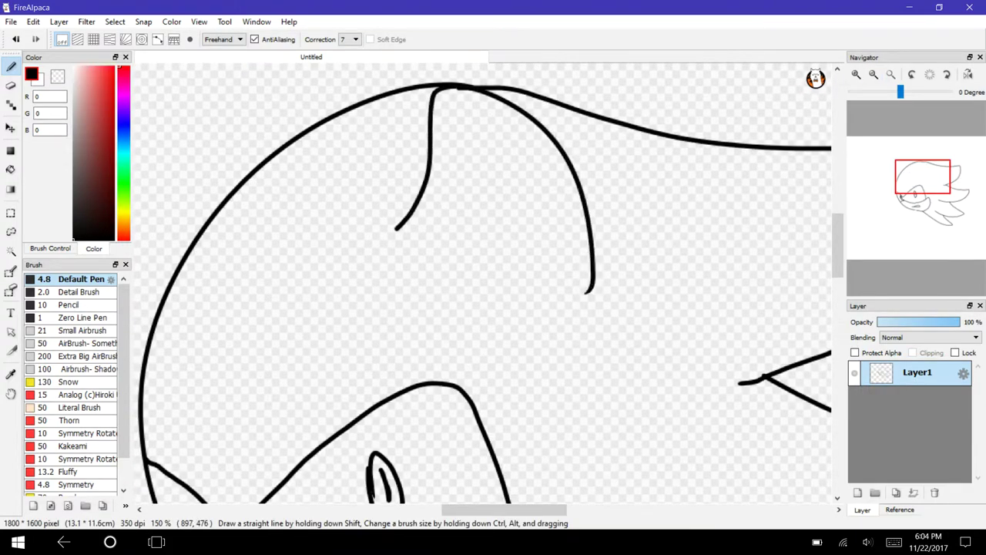
{"action": "mouse_move", "coordinate": [265, 163]}
{"action": "left_mouse_down"}
{"action": "mouse_move", "coordinate": [215, 98]}
{"action": "mouse_move", "coordinate": [161, 182]}
{"action": "mouse_move", "coordinate": [168, 308]}
{"action": "left_mouse_up"}
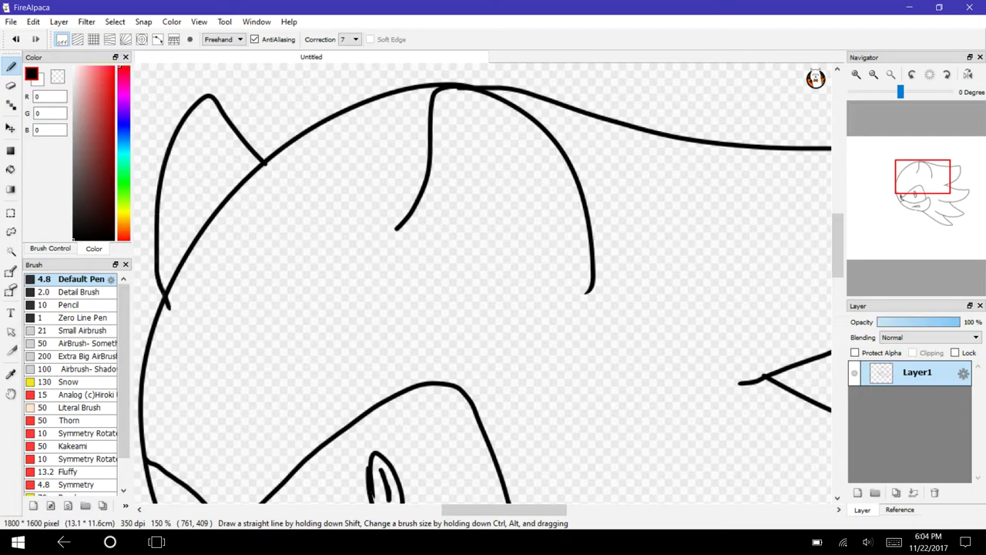
Draw the jagged back outline of the torso below the head as a series of pointed spikes.
{"action": "mouse_move", "coordinate": [920, 205]}
{"action": "left_mouse_down"}
{"action": "mouse_move", "coordinate": [873, 208]}
{"action": "mouse_move", "coordinate": [928, 214]}
{"action": "left_mouse_up"}
{"action": "mouse_move", "coordinate": [441, 233]}
{"action": "left_mouse_down"}
{"action": "mouse_move", "coordinate": [587, 178]}
{"action": "mouse_move", "coordinate": [487, 334]}
{"action": "mouse_move", "coordinate": [463, 345]}
{"action": "mouse_move", "coordinate": [578, 333]}
{"action": "mouse_move", "coordinate": [593, 394]}
{"action": "mouse_move", "coordinate": [463, 455]}
{"action": "left_mouse_up"}
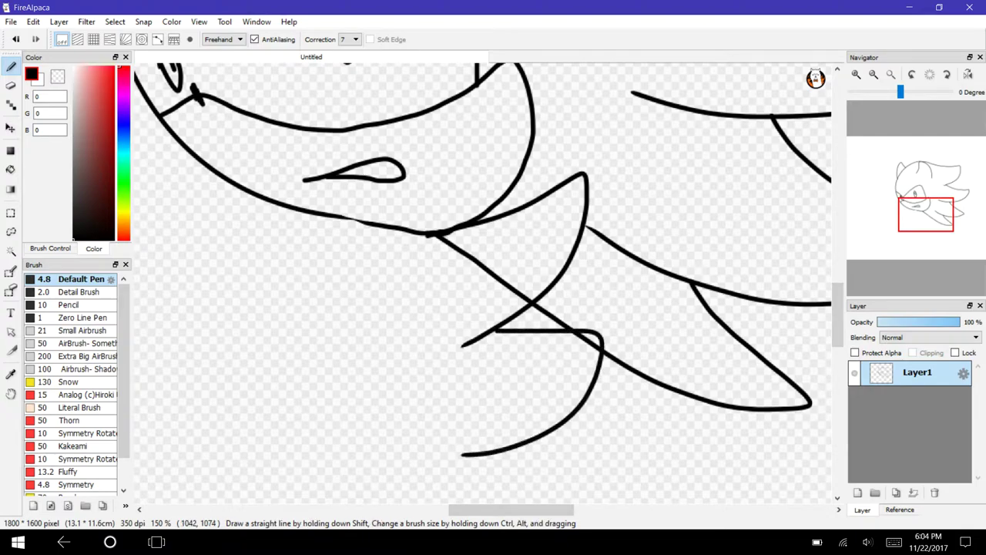
{"action": "scroll", "coordinate": [838, 324], "scroll_direction": "down", "scroll_amount": 3}
{"action": "scroll", "coordinate": [838, 324], "scroll_direction": "down", "scroll_amount": 2}
{"action": "mouse_move", "coordinate": [517, 250]}
{"action": "left_mouse_down"}
{"action": "mouse_move", "coordinate": [595, 348]}
{"action": "mouse_move", "coordinate": [507, 359]}
{"action": "mouse_move", "coordinate": [433, 331]}
{"action": "left_mouse_up"}
Draw the curved belly line down from the chin and close the torso with a pointed spike at its base.
{"action": "mouse_move", "coordinate": [907, 227]}
{"action": "left_mouse_down"}
{"action": "mouse_move", "coordinate": [887, 222]}
{"action": "mouse_move", "coordinate": [887, 203]}
{"action": "mouse_move", "coordinate": [895, 219]}
{"action": "left_mouse_up"}
{"action": "mouse_move", "coordinate": [475, 129]}
{"action": "left_mouse_down"}
{"action": "mouse_move", "coordinate": [446, 198]}
{"action": "mouse_move", "coordinate": [434, 360]}
{"action": "mouse_move", "coordinate": [469, 453]}
{"action": "mouse_move", "coordinate": [511, 503]}
{"action": "left_mouse_up"}
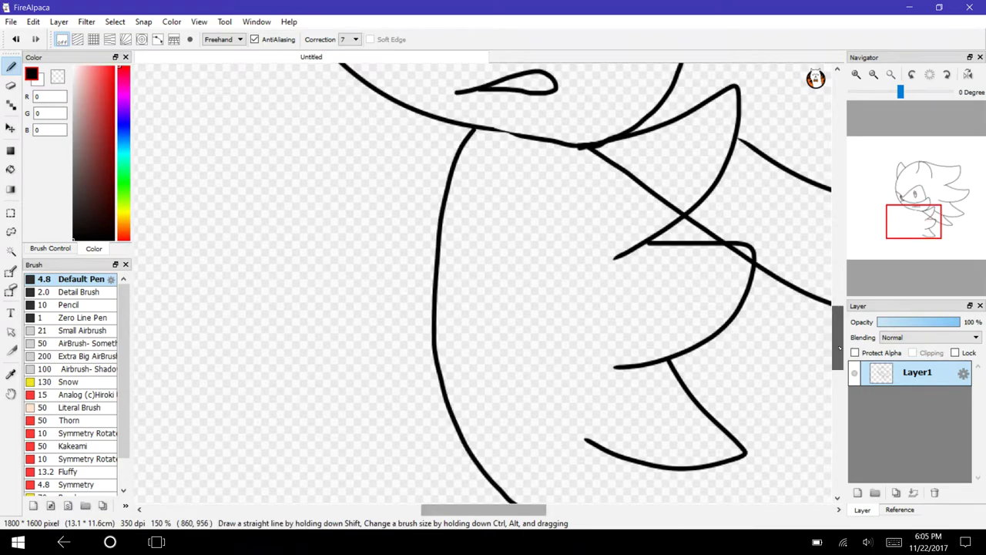
{"action": "scroll", "coordinate": [838, 332], "scroll_direction": "down", "scroll_amount": 4}
{"action": "mouse_move", "coordinate": [620, 293]}
{"action": "left_mouse_down"}
{"action": "mouse_move", "coordinate": [656, 396]}
{"action": "mouse_move", "coordinate": [519, 343]}
{"action": "left_mouse_up"}
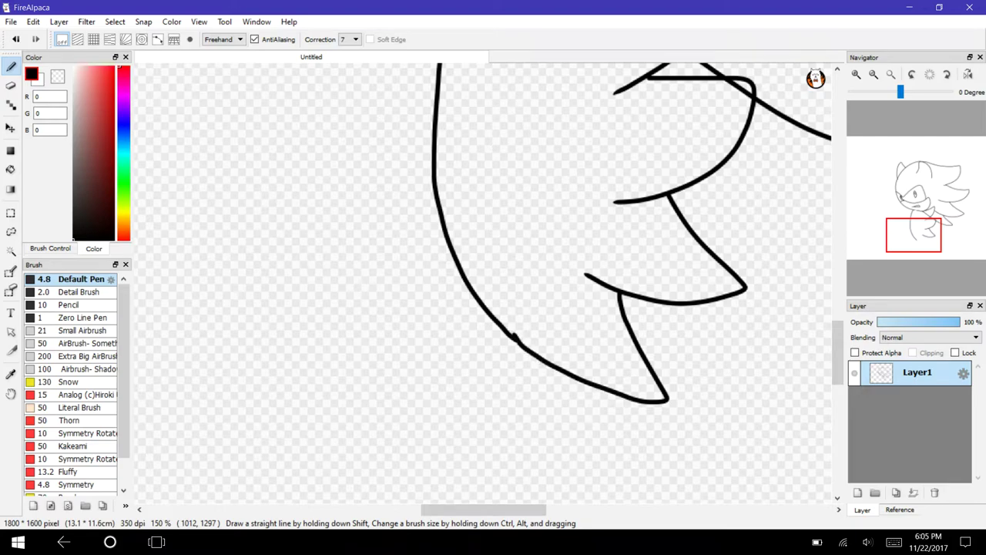
Move the whole drawing up and slightly left on the canvas.
{"action": "mouse_move", "coordinate": [914, 213]}
{"action": "left_mouse_down"}
{"action": "mouse_move", "coordinate": [909, 185]}
{"action": "mouse_move", "coordinate": [906, 207]}
{"action": "mouse_move", "coordinate": [917, 218]}
{"action": "mouse_move", "coordinate": [928, 210]}
{"action": "mouse_move", "coordinate": [929, 221]}
{"action": "mouse_move", "coordinate": [914, 247]}
{"action": "mouse_move", "coordinate": [923, 213]}
{"action": "left_mouse_up"}
{"action": "left_click", "coordinate": [10, 129]}
{"action": "left_click_drag", "start_coordinate": [451, 346], "coordinate": [427, 216]}
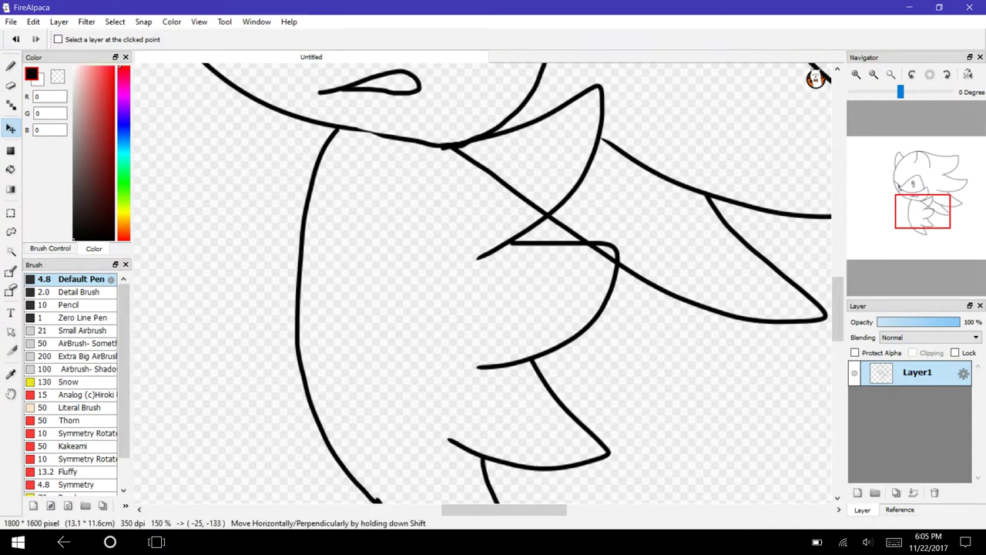
{"action": "left_click_drag", "start_coordinate": [441, 312], "coordinate": [433, 295]}
Draw a long thin leg below the torso as two nearly parallel vertical lines.
{"action": "key", "text": "b"}
{"action": "left_click_drag", "start_coordinate": [911, 212], "coordinate": [894, 229]}
{"action": "left_click_drag", "start_coordinate": [555, 208], "coordinate": [578, 482]}
{"action": "key", "text": "ctrl+z"}
{"action": "mouse_move", "coordinate": [551, 204]}
{"action": "left_mouse_down"}
{"action": "mouse_move", "coordinate": [583, 349]}
{"action": "mouse_move", "coordinate": [580, 502]}
{"action": "left_mouse_up"}
{"action": "left_click_drag", "start_coordinate": [630, 256], "coordinate": [625, 535]}
Draw a boxy sock cuff around the lower end of the leg, redoing its first stroke.
{"action": "mouse_move", "coordinate": [833, 340]}
{"action": "left_mouse_down"}
{"action": "mouse_move", "coordinate": [833, 379]}
{"action": "mouse_move", "coordinate": [833, 369]}
{"action": "left_mouse_up"}
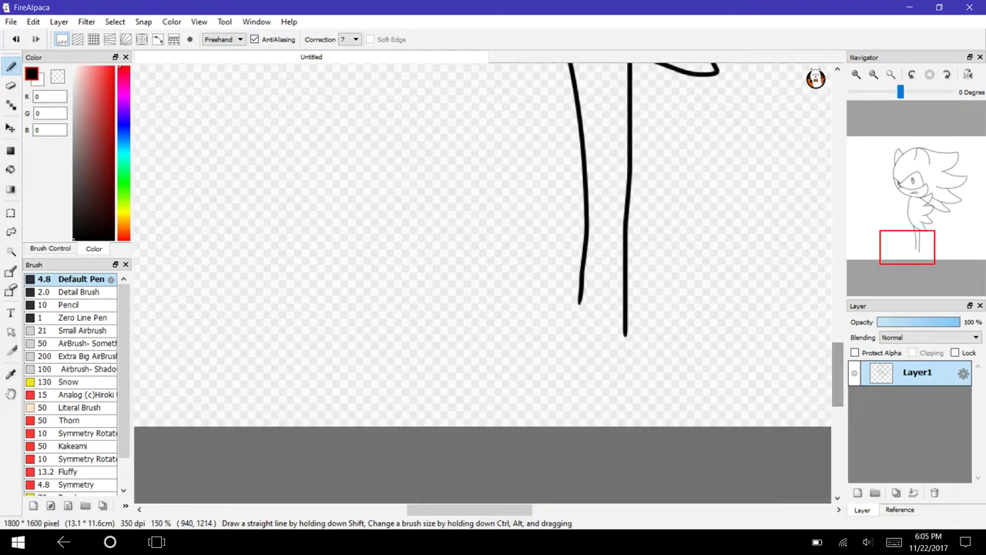
{"action": "left_click", "coordinate": [856, 75]}
{"action": "mouse_move", "coordinate": [907, 255]}
{"action": "left_mouse_down"}
{"action": "mouse_move", "coordinate": [907, 245]}
{"action": "mouse_move", "coordinate": [906, 255]}
{"action": "left_mouse_up"}
{"action": "left_click_drag", "start_coordinate": [629, 170], "coordinate": [627, 199]}
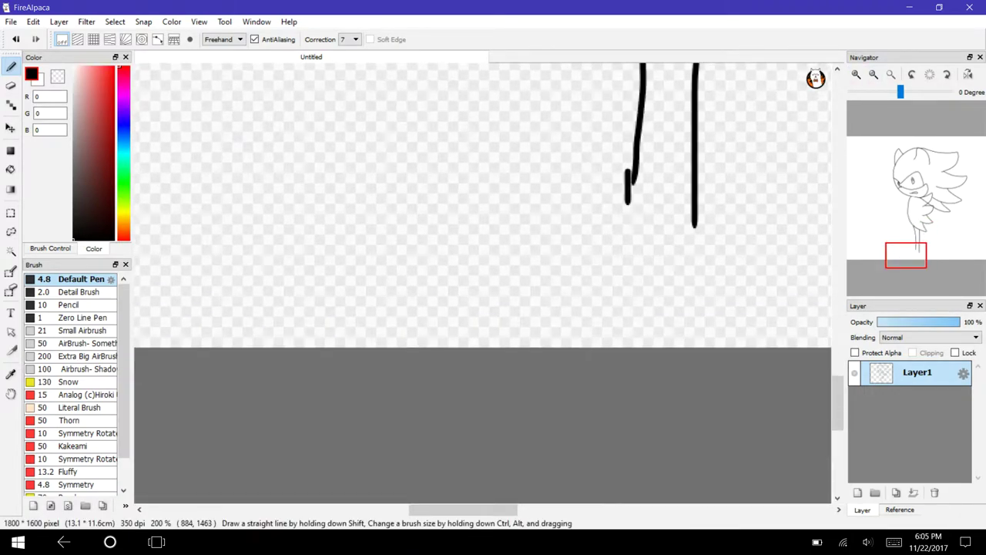
{"action": "left_click", "coordinate": [16, 39]}
{"action": "left_click_drag", "start_coordinate": [631, 167], "coordinate": [631, 204]}
{"action": "mouse_move", "coordinate": [696, 222]}
{"action": "left_mouse_down"}
{"action": "mouse_move", "coordinate": [616, 203]}
{"action": "mouse_move", "coordinate": [586, 284]}
{"action": "mouse_move", "coordinate": [711, 218]}
{"action": "mouse_move", "coordinate": [666, 203]}
{"action": "mouse_move", "coordinate": [662, 161]}
{"action": "left_mouse_up"}
Shift the drawing slightly upward and draw a long pointed shoe below the sock cuff.
{"action": "key", "text": "v"}
{"action": "mouse_move", "coordinate": [655, 218]}
{"action": "left_mouse_down"}
{"action": "mouse_move", "coordinate": [644, 156]}
{"action": "mouse_move", "coordinate": [652, 174]}
{"action": "mouse_move", "coordinate": [645, 204]}
{"action": "left_mouse_up"}
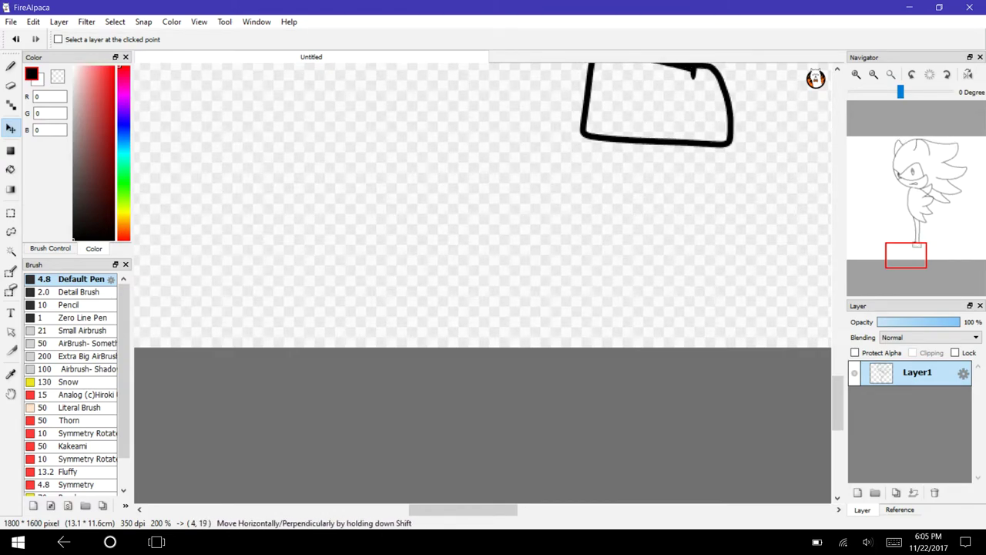
{"action": "key", "text": "b"}
{"action": "mouse_move", "coordinate": [581, 135]}
{"action": "left_mouse_down"}
{"action": "mouse_move", "coordinate": [270, 245]}
{"action": "mouse_move", "coordinate": [518, 286]}
{"action": "mouse_move", "coordinate": [754, 278]}
{"action": "mouse_move", "coordinate": [718, 146]}
{"action": "left_mouse_up"}
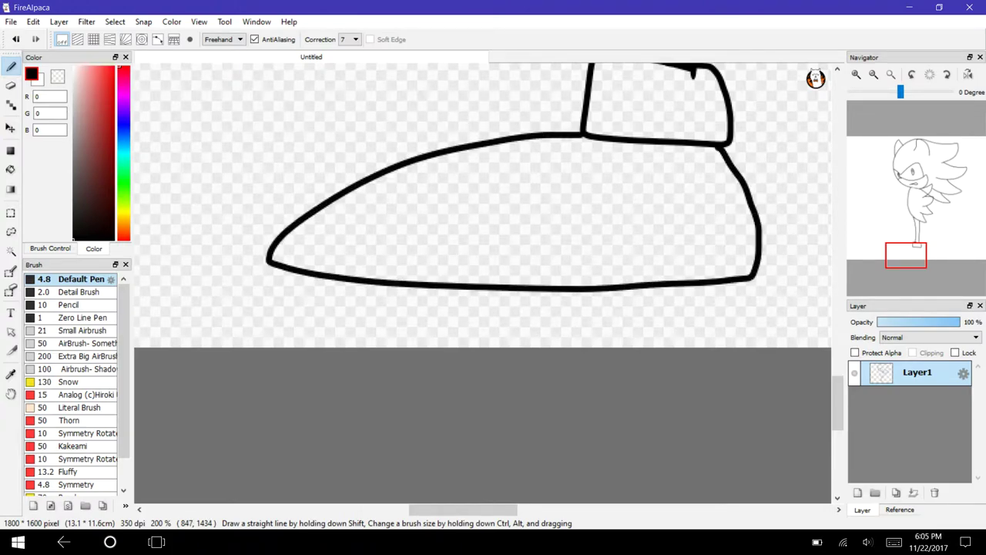
Erase the parts of the lowest head quill's line that cross the inside of the torso.
{"action": "mouse_move", "coordinate": [906, 255]}
{"action": "left_mouse_down"}
{"action": "mouse_move", "coordinate": [904, 187]}
{"action": "mouse_move", "coordinate": [923, 198]}
{"action": "left_mouse_up"}
{"action": "key", "text": "e"}
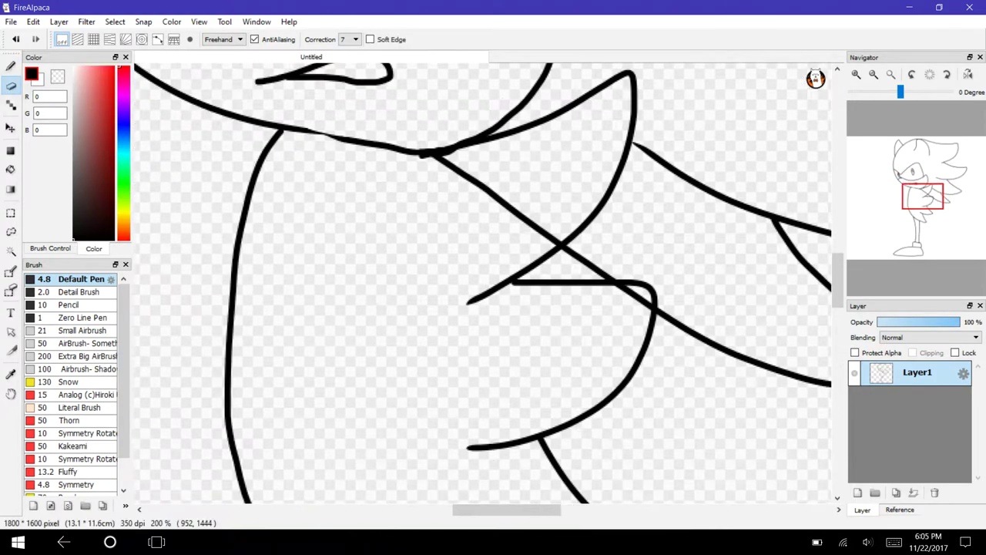
{"action": "left_click_drag", "start_coordinate": [549, 236], "coordinate": [418, 152]}
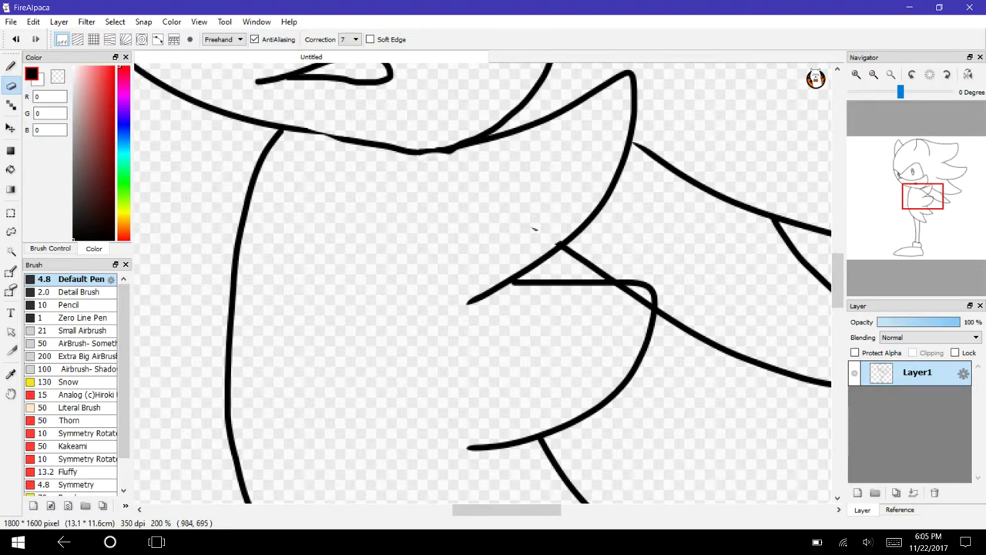
{"action": "left_click", "coordinate": [16, 39]}
{"action": "left_click_drag", "start_coordinate": [466, 173], "coordinate": [441, 161]}
{"action": "left_click_drag", "start_coordinate": [532, 227], "coordinate": [539, 231]}
{"action": "left_click_drag", "start_coordinate": [614, 288], "coordinate": [646, 312]}
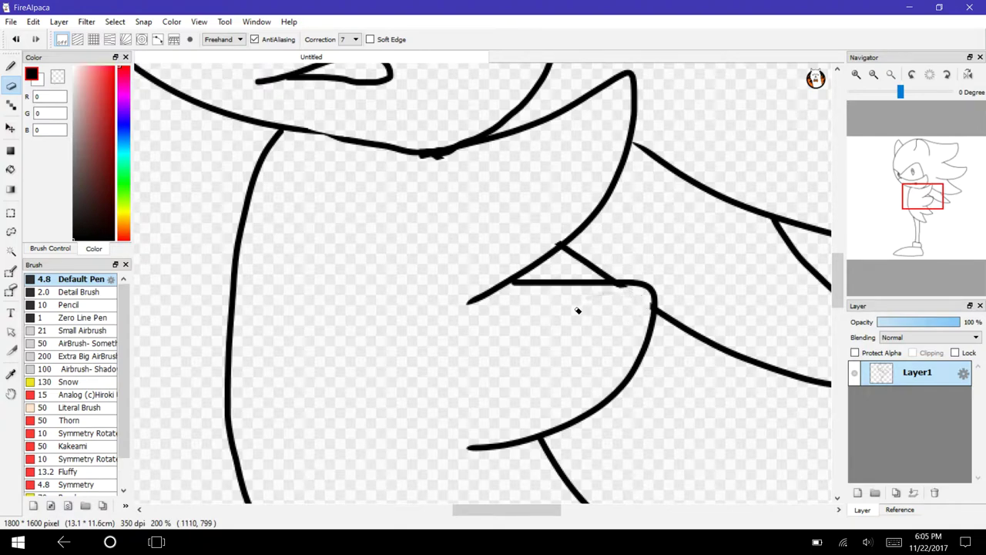
Erase the leftover bumps where the quill line meets the torso's back spikes.
{"action": "left_click", "coordinate": [855, 74]}
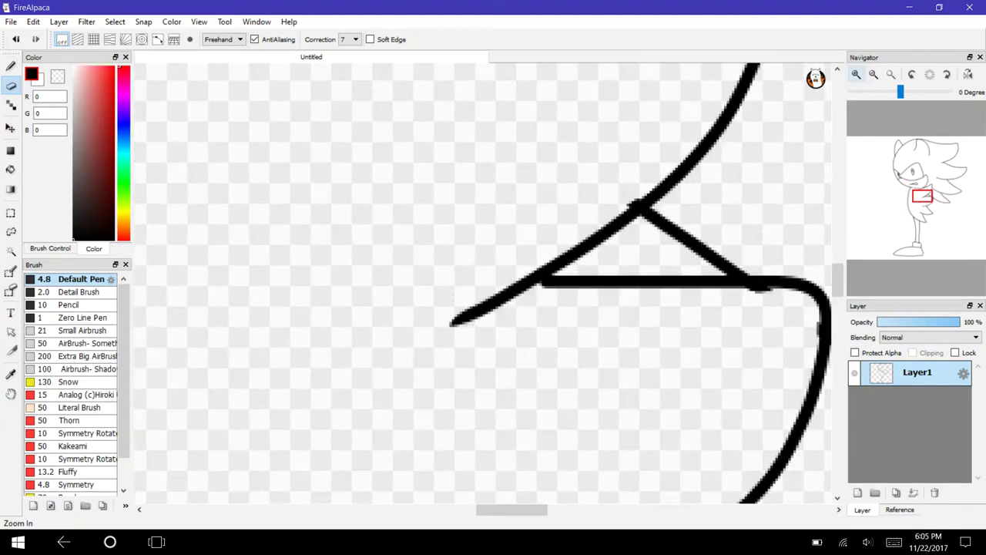
{"action": "left_click_drag", "start_coordinate": [771, 293], "coordinate": [741, 292]}
{"action": "left_click_drag", "start_coordinate": [632, 191], "coordinate": [600, 211]}
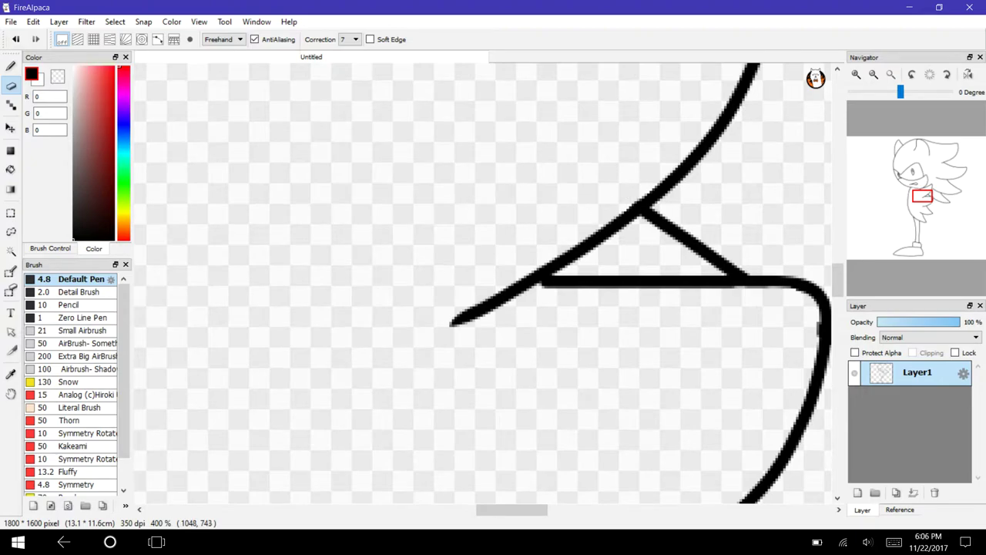
Draw a bent arm across the torso with the pen, as two nested V-shaped lines meeting at the elbow.
{"action": "left_click_drag", "start_coordinate": [512, 510], "coordinate": [478, 510]}
{"action": "mouse_move", "coordinate": [838, 281]}
{"action": "left_mouse_down"}
{"action": "mouse_move", "coordinate": [837, 236]}
{"action": "mouse_move", "coordinate": [838, 261]}
{"action": "left_mouse_up"}
{"action": "mouse_move", "coordinate": [478, 510]}
{"action": "left_mouse_down"}
{"action": "mouse_move", "coordinate": [509, 510]}
{"action": "mouse_move", "coordinate": [479, 510]}
{"action": "left_mouse_up"}
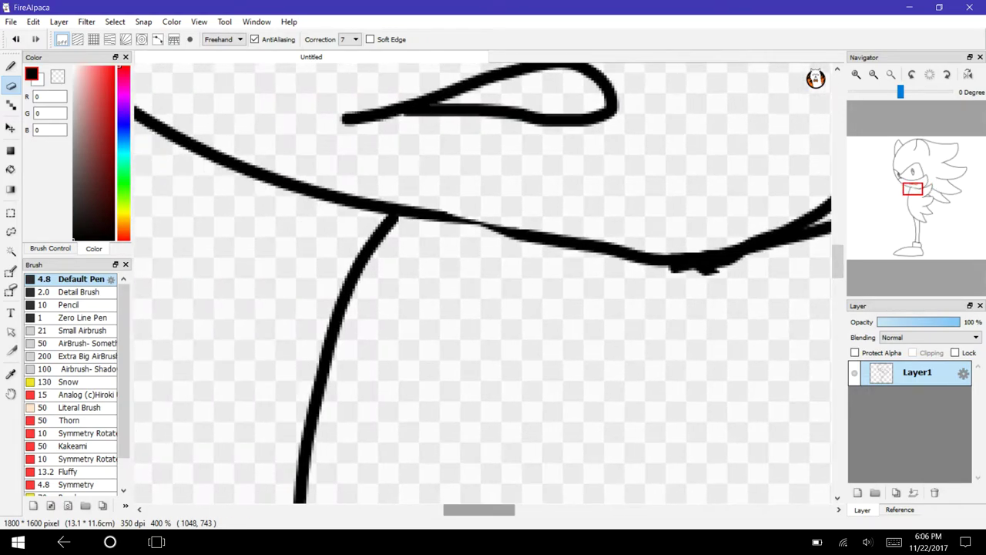
{"action": "left_click", "coordinate": [873, 74]}
{"action": "key", "text": "b"}
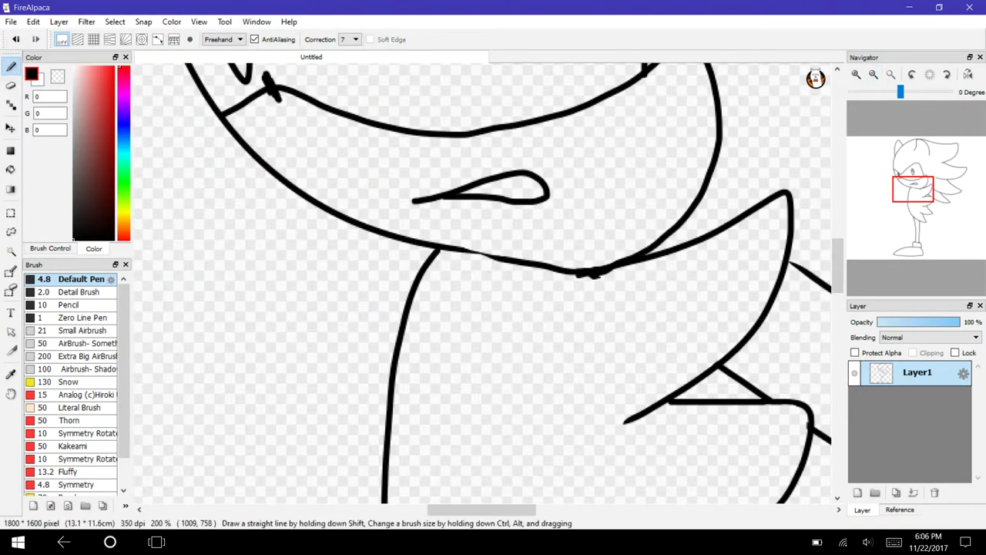
{"action": "mouse_move", "coordinate": [913, 189]}
{"action": "left_mouse_down"}
{"action": "mouse_move", "coordinate": [911, 213]}
{"action": "mouse_move", "coordinate": [911, 175]}
{"action": "mouse_move", "coordinate": [908, 205]}
{"action": "left_mouse_up"}
{"action": "left_click_drag", "start_coordinate": [634, 81], "coordinate": [539, 297]}
{"action": "mouse_move", "coordinate": [839, 297]}
{"action": "left_mouse_down"}
{"action": "mouse_move", "coordinate": [839, 274]}
{"action": "mouse_move", "coordinate": [839, 285]}
{"action": "left_mouse_up"}
{"action": "mouse_move", "coordinate": [702, 208]}
{"action": "left_mouse_down"}
{"action": "mouse_move", "coordinate": [607, 409]}
{"action": "mouse_move", "coordinate": [548, 460]}
{"action": "left_mouse_up"}
{"action": "left_click_drag", "start_coordinate": [555, 374], "coordinate": [382, 179]}
{"action": "mouse_move", "coordinate": [548, 460]}
{"action": "left_mouse_down"}
{"action": "mouse_move", "coordinate": [387, 297]}
{"action": "mouse_move", "coordinate": [356, 237]}
{"action": "left_mouse_up"}
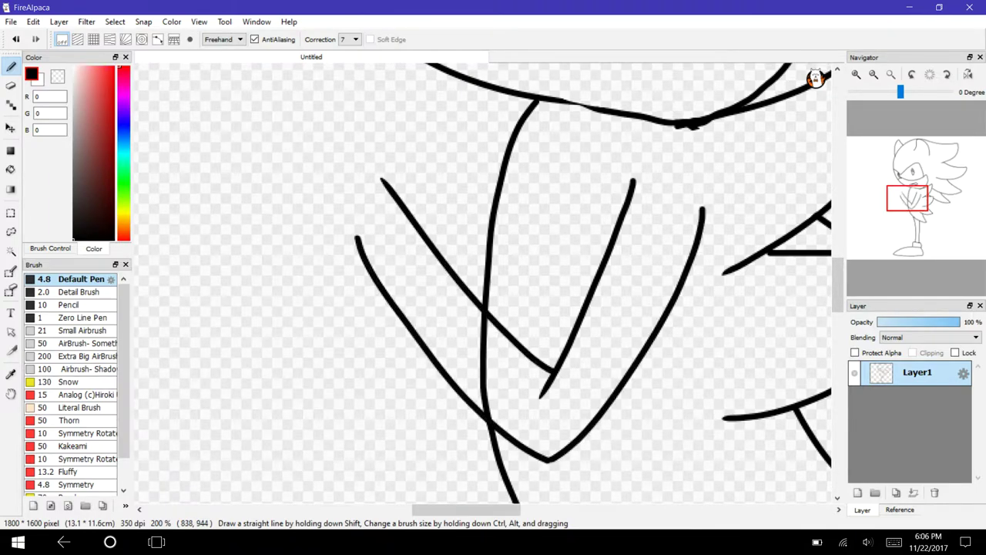
Erase the part of the torso's front line crossing the forearm and clean up the leftover bits at both crossings.
{"action": "key", "text": "e"}
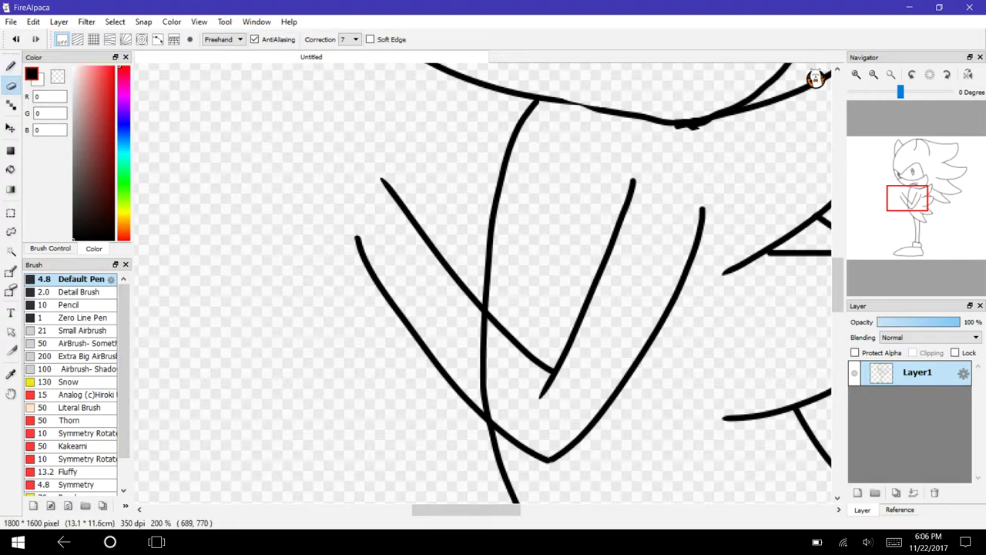
{"action": "left_click_drag", "start_coordinate": [483, 377], "coordinate": [484, 397]}
{"action": "mouse_move", "coordinate": [486, 389]}
{"action": "left_mouse_down"}
{"action": "mouse_move", "coordinate": [473, 341]}
{"action": "mouse_move", "coordinate": [498, 354]}
{"action": "mouse_move", "coordinate": [474, 316]}
{"action": "left_mouse_up"}
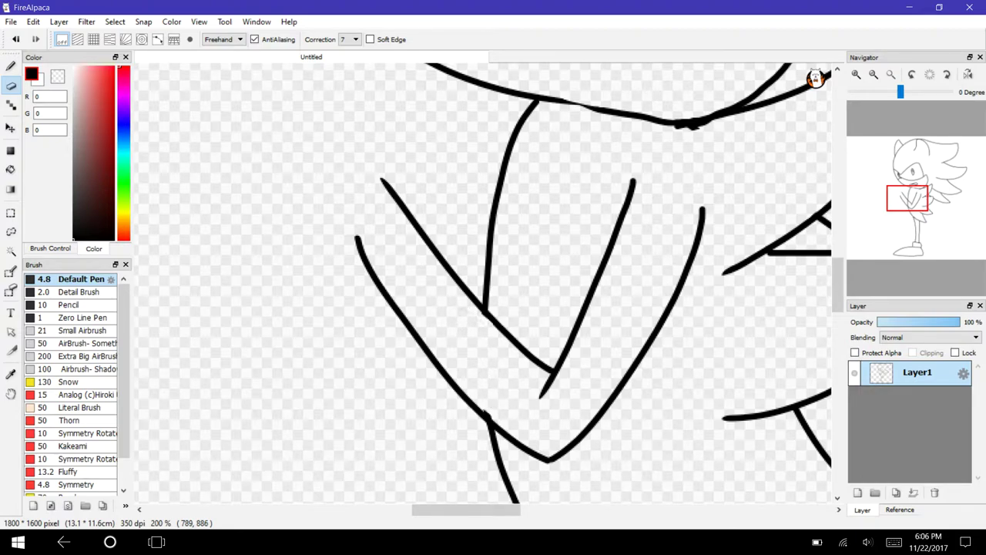
{"action": "left_click", "coordinate": [856, 74]}
{"action": "left_click", "coordinate": [856, 74]}
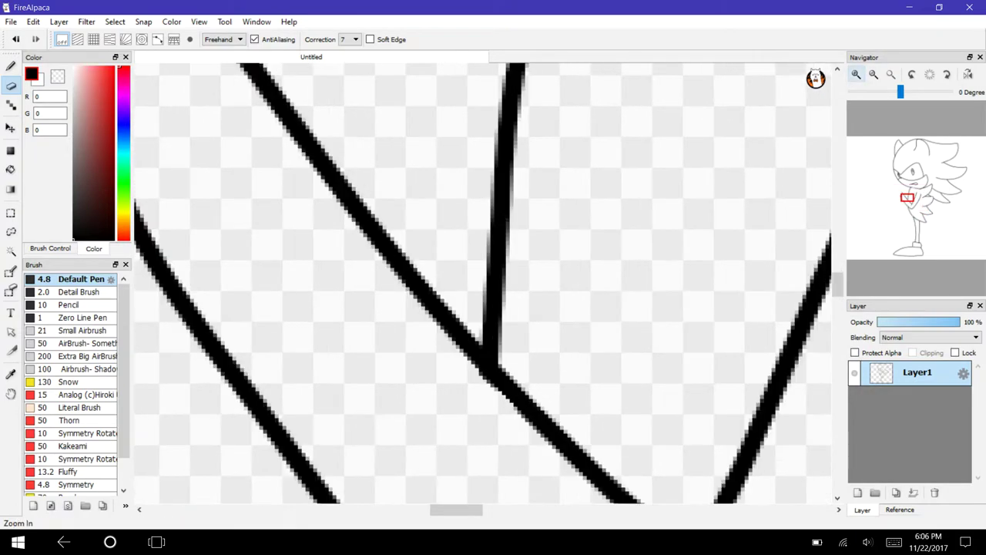
{"action": "left_click_drag", "start_coordinate": [839, 285], "coordinate": [839, 306]}
{"action": "left_click_drag", "start_coordinate": [531, 321], "coordinate": [476, 266]}
{"action": "left_click", "coordinate": [873, 74]}
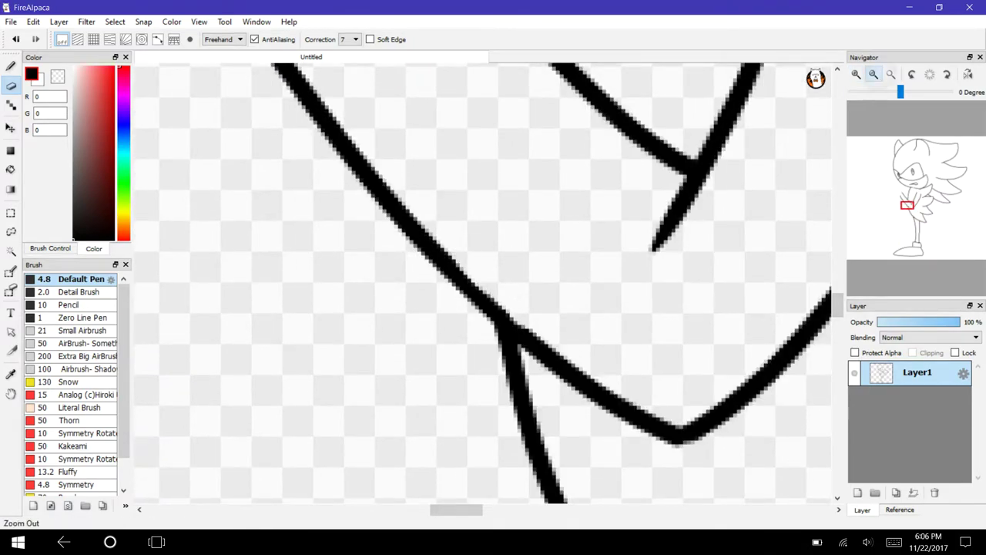
{"action": "left_click", "coordinate": [873, 74]}
Trim the open wrist ends of the forearm lines and draw a tilted, rounded rectangular glove cuff over them.
{"action": "left_click_drag", "start_coordinate": [903, 202], "coordinate": [902, 196]}
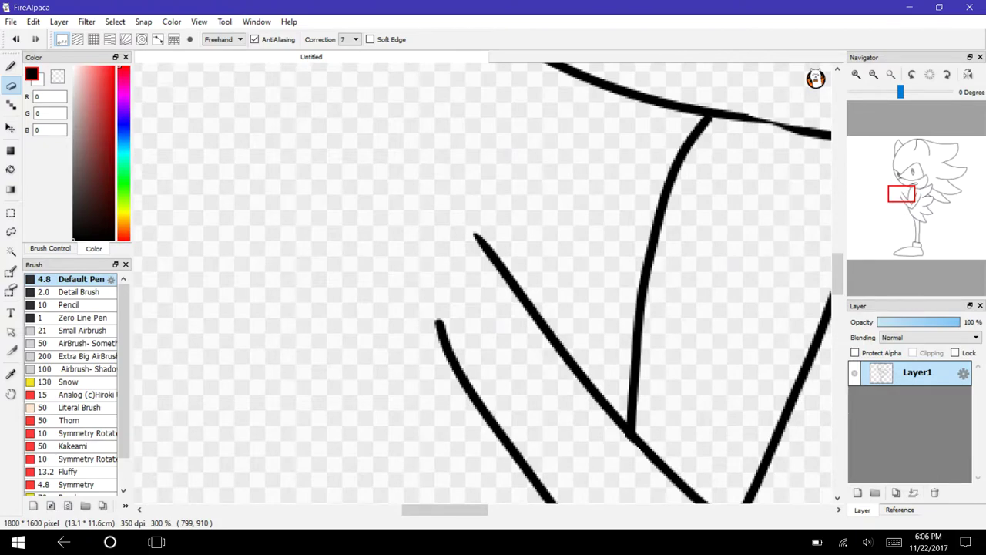
{"action": "mouse_move", "coordinate": [454, 312]}
{"action": "left_mouse_down"}
{"action": "mouse_move", "coordinate": [539, 260]}
{"action": "mouse_move", "coordinate": [473, 233]}
{"action": "mouse_move", "coordinate": [407, 352]}
{"action": "mouse_move", "coordinate": [552, 316]}
{"action": "mouse_move", "coordinate": [534, 239]}
{"action": "mouse_move", "coordinate": [521, 239]}
{"action": "left_mouse_up"}
{"action": "key", "text": "b"}
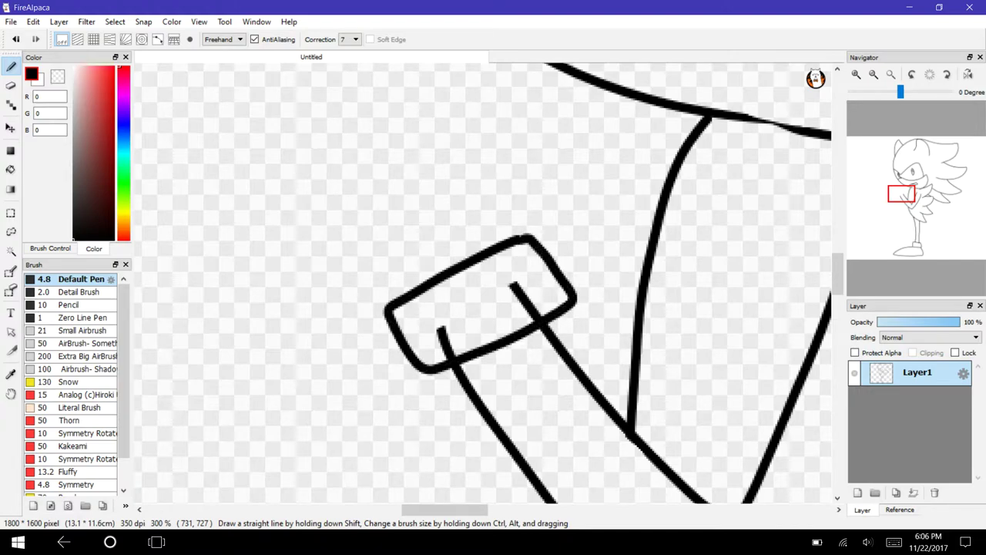
{"action": "left_click_drag", "start_coordinate": [924, 204], "coordinate": [899, 192]}
{"action": "mouse_move", "coordinate": [513, 372]}
{"action": "left_mouse_down"}
{"action": "mouse_move", "coordinate": [387, 265]}
{"action": "mouse_move", "coordinate": [482, 257]}
{"action": "left_mouse_up"}
{"action": "mouse_move", "coordinate": [418, 234]}
{"action": "left_mouse_down"}
{"action": "mouse_move", "coordinate": [431, 163]}
{"action": "mouse_move", "coordinate": [529, 230]}
{"action": "left_mouse_up"}
{"action": "mouse_move", "coordinate": [491, 198]}
{"action": "left_mouse_down"}
{"action": "mouse_move", "coordinate": [522, 154]}
{"action": "mouse_move", "coordinate": [586, 214]}
{"action": "mouse_move", "coordinate": [617, 214]}
{"action": "mouse_move", "coordinate": [629, 238]}
{"action": "left_mouse_up"}
{"action": "key", "text": "ctrl+z"}
{"action": "key", "text": "ctrl+z"}
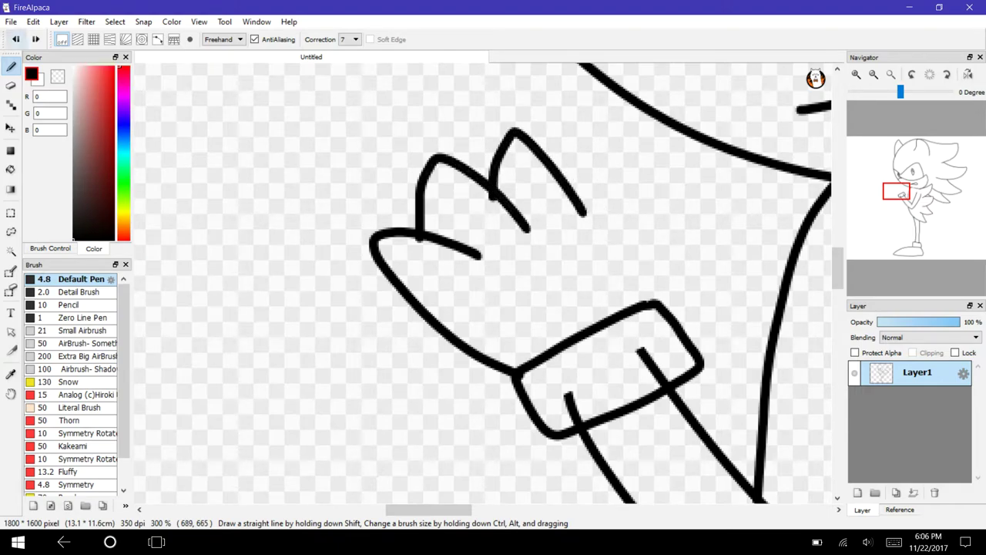
{"action": "mouse_move", "coordinate": [486, 182]}
{"action": "left_mouse_down"}
{"action": "mouse_move", "coordinate": [506, 152]}
{"action": "mouse_move", "coordinate": [591, 222]}
{"action": "left_mouse_up"}
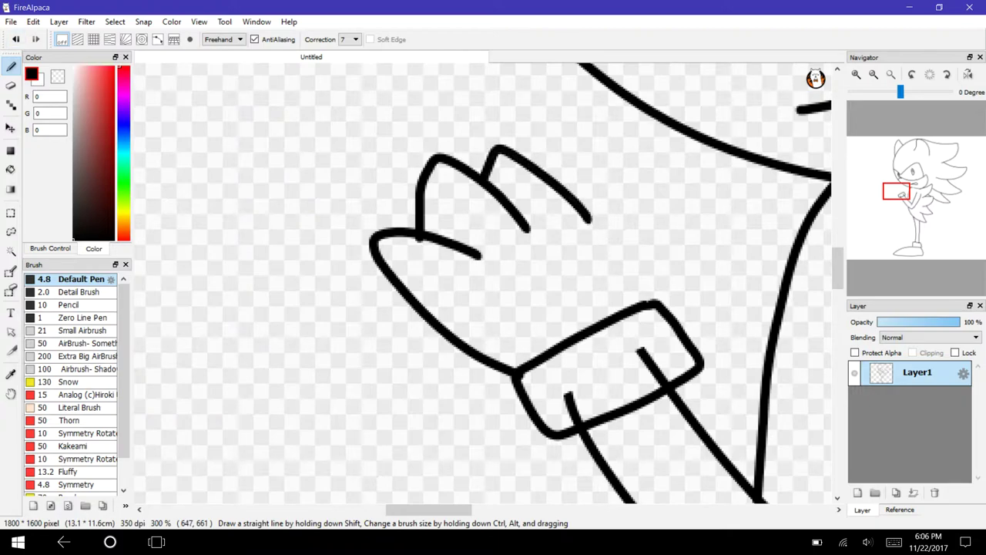
{"action": "key", "text": "ctrl+z"}
{"action": "key", "text": "ctrl+z"}
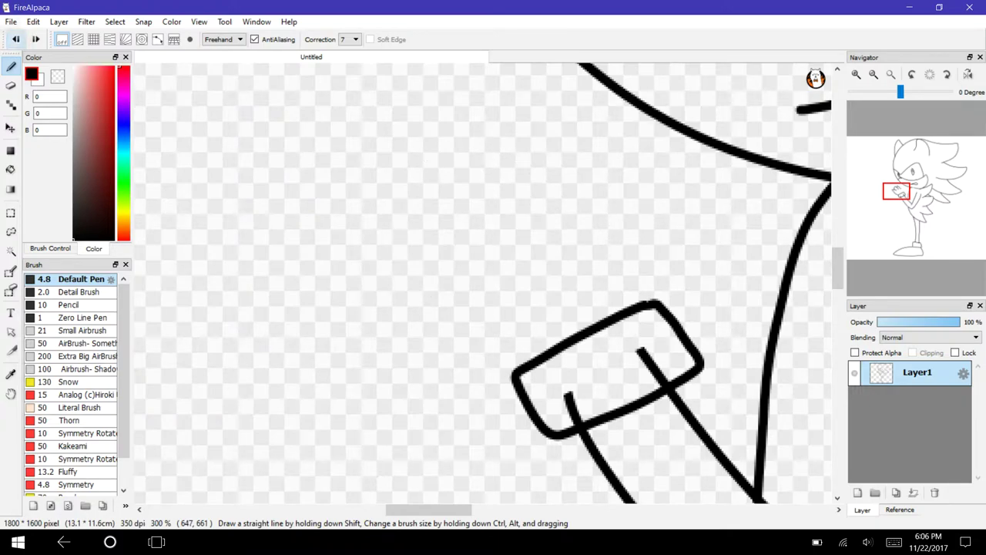
Draw an open gloved hand above the cuff, with four pointed fingers and a thumb joining the cuff's far corner.
{"action": "mouse_move", "coordinate": [512, 378]}
{"action": "left_mouse_down"}
{"action": "mouse_move", "coordinate": [390, 249]}
{"action": "mouse_move", "coordinate": [469, 287]}
{"action": "left_mouse_up"}
{"action": "mouse_move", "coordinate": [428, 260]}
{"action": "left_mouse_down"}
{"action": "mouse_move", "coordinate": [476, 222]}
{"action": "mouse_move", "coordinate": [501, 241]}
{"action": "left_mouse_up"}
{"action": "mouse_move", "coordinate": [454, 193]}
{"action": "left_mouse_down"}
{"action": "mouse_move", "coordinate": [450, 183]}
{"action": "mouse_move", "coordinate": [549, 218]}
{"action": "left_mouse_up"}
{"action": "mouse_move", "coordinate": [522, 179]}
{"action": "left_mouse_down"}
{"action": "mouse_move", "coordinate": [574, 167]}
{"action": "mouse_move", "coordinate": [609, 229]}
{"action": "left_mouse_up"}
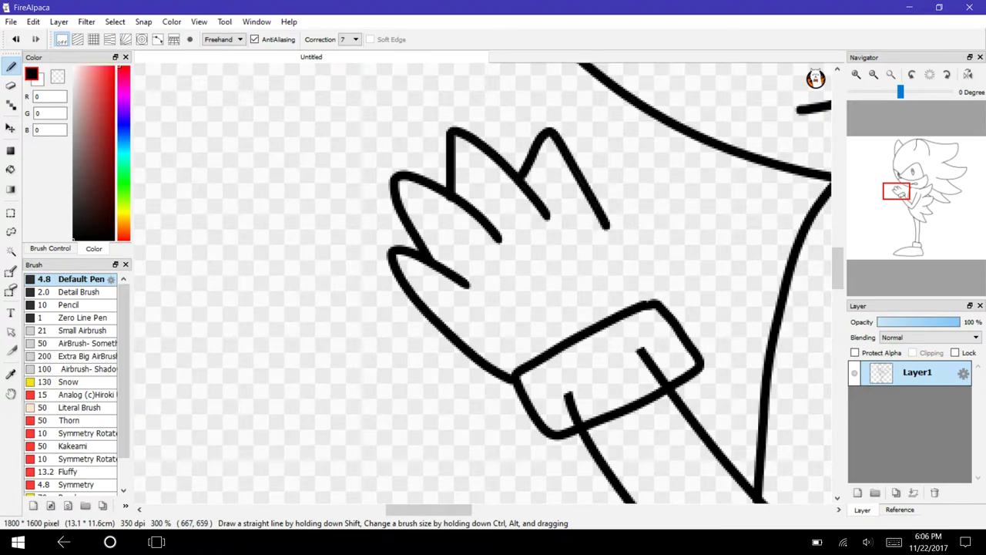
{"action": "left_click_drag", "start_coordinate": [654, 301], "coordinate": [607, 221]}
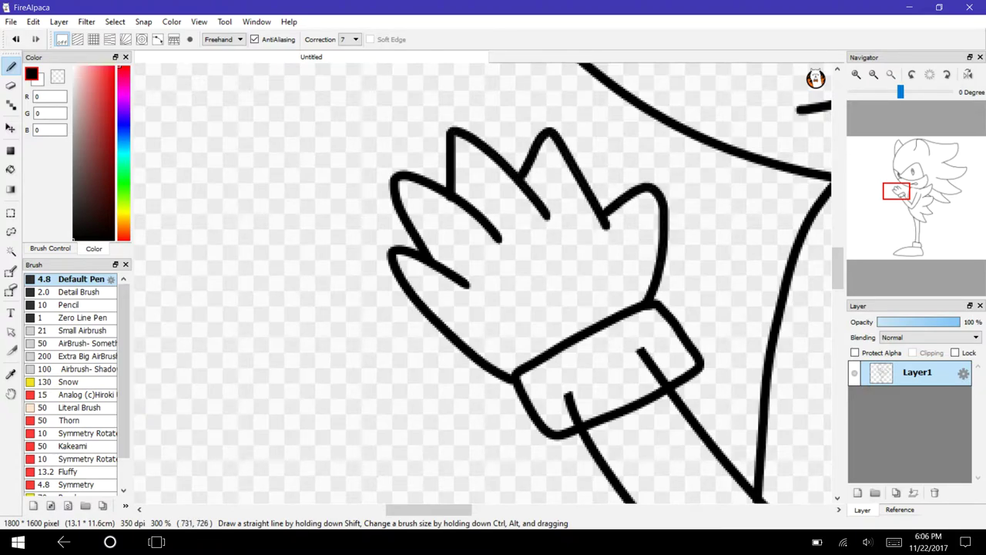
Draw the inner-ear shape with a curved line inside the near ear, and a single inner line in the far ear.
{"action": "left_click_drag", "start_coordinate": [899, 191], "coordinate": [917, 149]}
{"action": "mouse_move", "coordinate": [838, 169]}
{"action": "left_mouse_down"}
{"action": "mouse_move", "coordinate": [838, 153]}
{"action": "mouse_move", "coordinate": [838, 162]}
{"action": "left_mouse_up"}
{"action": "mouse_move", "coordinate": [489, 114]}
{"action": "left_mouse_down"}
{"action": "mouse_move", "coordinate": [636, 291]}
{"action": "mouse_move", "coordinate": [645, 494]}
{"action": "mouse_move", "coordinate": [405, 379]}
{"action": "left_mouse_up"}
{"action": "mouse_move", "coordinate": [543, 338]}
{"action": "left_mouse_down"}
{"action": "mouse_move", "coordinate": [574, 439]}
{"action": "mouse_move", "coordinate": [470, 285]}
{"action": "left_mouse_up"}
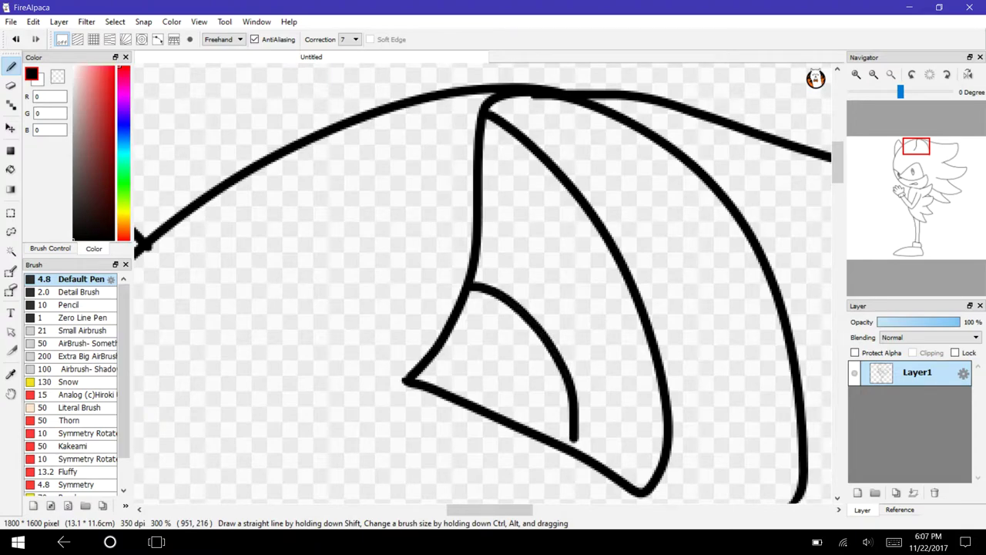
{"action": "left_click_drag", "start_coordinate": [475, 511], "coordinate": [429, 510]}
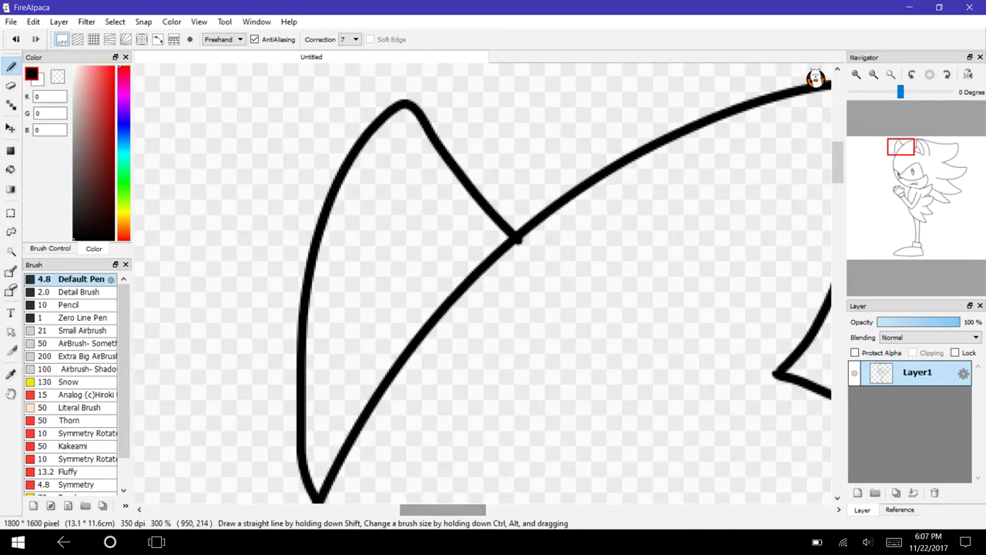
{"action": "mouse_move", "coordinate": [363, 412]}
{"action": "left_mouse_down"}
{"action": "mouse_move", "coordinate": [391, 180]}
{"action": "mouse_move", "coordinate": [417, 112]}
{"action": "left_mouse_up"}
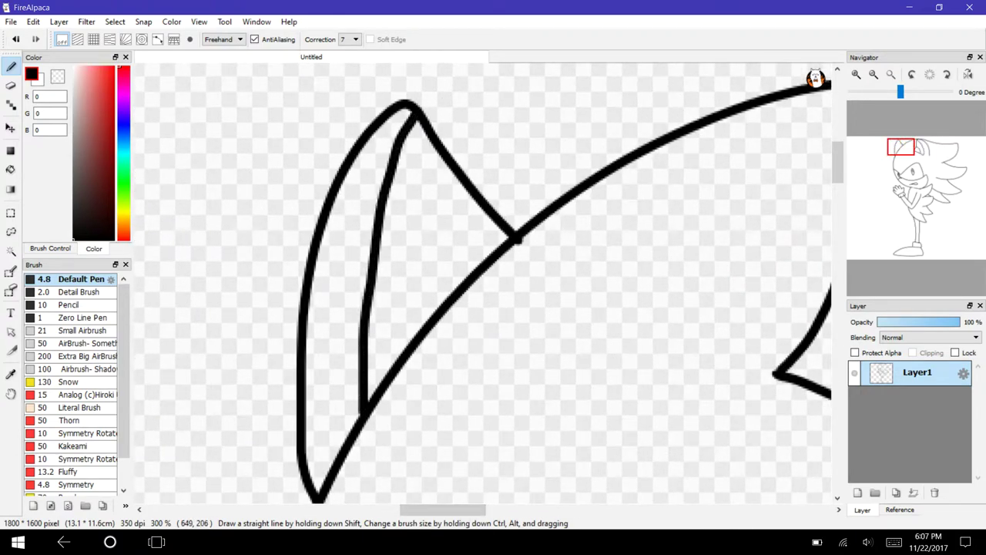
Draw a curved stripe line from tip to base below the upper edge of each of the two topmost quills.
{"action": "mouse_move", "coordinate": [901, 148]}
{"action": "left_mouse_down"}
{"action": "mouse_move", "coordinate": [915, 175]}
{"action": "mouse_move", "coordinate": [946, 150]}
{"action": "left_mouse_up"}
{"action": "mouse_move", "coordinate": [738, 109]}
{"action": "left_mouse_down"}
{"action": "mouse_move", "coordinate": [584, 177]}
{"action": "mouse_move", "coordinate": [252, 161]}
{"action": "mouse_move", "coordinate": [151, 108]}
{"action": "mouse_move", "coordinate": [127, 84]}
{"action": "left_mouse_up"}
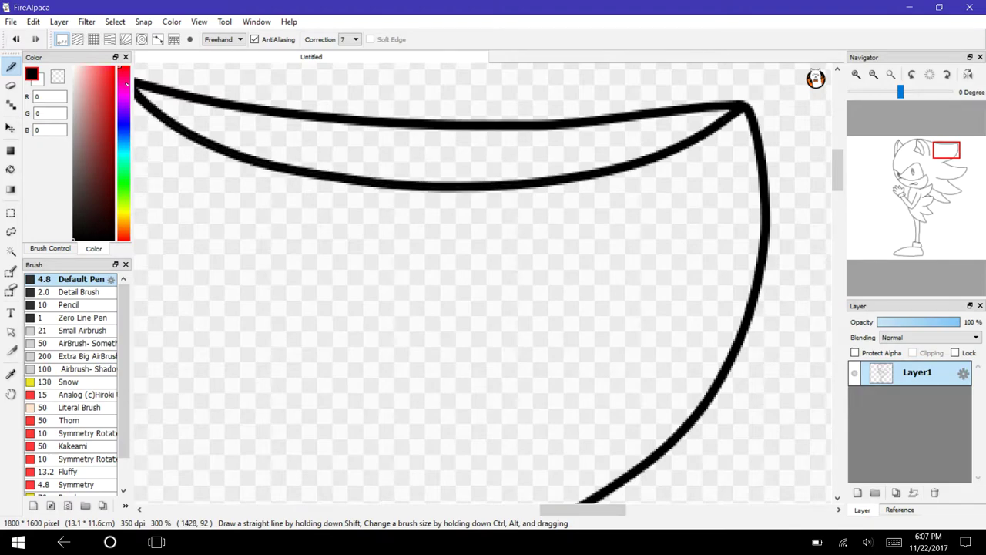
{"action": "left_click_drag", "start_coordinate": [947, 150], "coordinate": [956, 168]}
{"action": "left_click", "coordinate": [873, 74]}
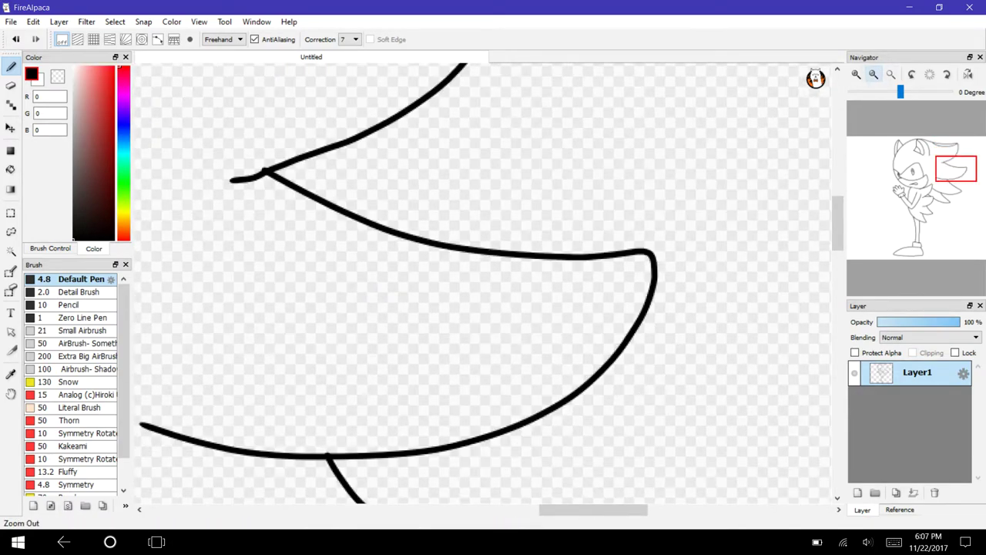
{"action": "mouse_move", "coordinate": [647, 253]}
{"action": "left_mouse_down"}
{"action": "mouse_move", "coordinate": [452, 271]}
{"action": "mouse_move", "coordinate": [322, 225]}
{"action": "mouse_move", "coordinate": [265, 174]}
{"action": "left_mouse_up"}
Add matching curved stripe lines along the upper edges of the two lower back quills.
{"action": "left_click_drag", "start_coordinate": [839, 223], "coordinate": [839, 257]}
{"action": "mouse_move", "coordinate": [566, 382]}
{"action": "left_mouse_down"}
{"action": "mouse_move", "coordinate": [461, 352]}
{"action": "mouse_move", "coordinate": [330, 206]}
{"action": "left_mouse_up"}
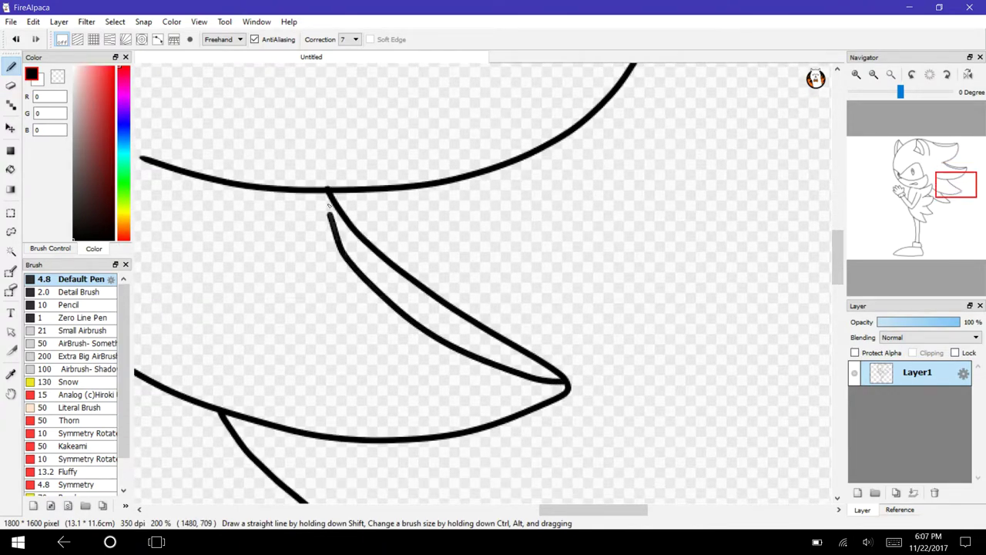
{"action": "left_click_drag", "start_coordinate": [933, 200], "coordinate": [945, 194]}
{"action": "mouse_move", "coordinate": [581, 411]}
{"action": "left_mouse_down"}
{"action": "mouse_move", "coordinate": [521, 390]}
{"action": "mouse_move", "coordinate": [412, 255]}
{"action": "left_mouse_up"}
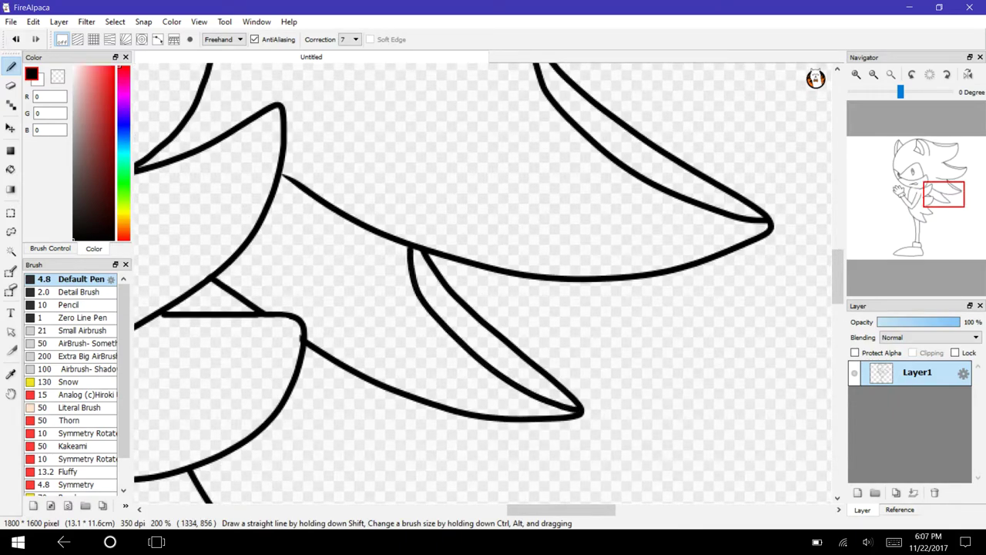
Draw the chest patch edge from the torso's front line to the inner elbow, and continue it below the arm.
{"action": "left_click_drag", "start_coordinate": [933, 200], "coordinate": [908, 194]}
{"action": "mouse_move", "coordinate": [506, 240]}
{"action": "left_mouse_down"}
{"action": "mouse_move", "coordinate": [617, 190]}
{"action": "mouse_move", "coordinate": [574, 386]}
{"action": "mouse_move", "coordinate": [551, 437]}
{"action": "left_mouse_up"}
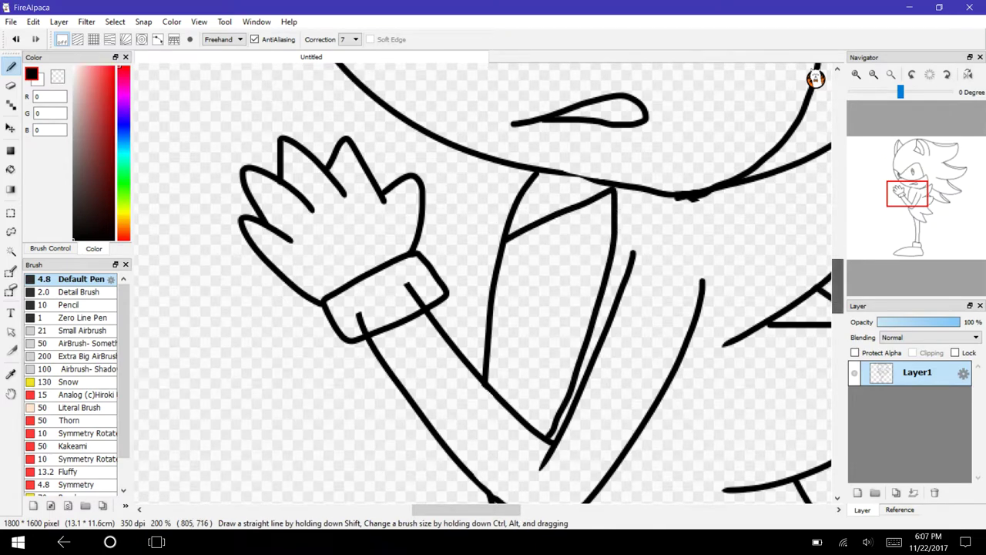
{"action": "scroll", "coordinate": [485, 285], "scroll_direction": "down", "scroll_amount": 3}
{"action": "left_click_drag", "start_coordinate": [530, 262], "coordinate": [544, 361]}
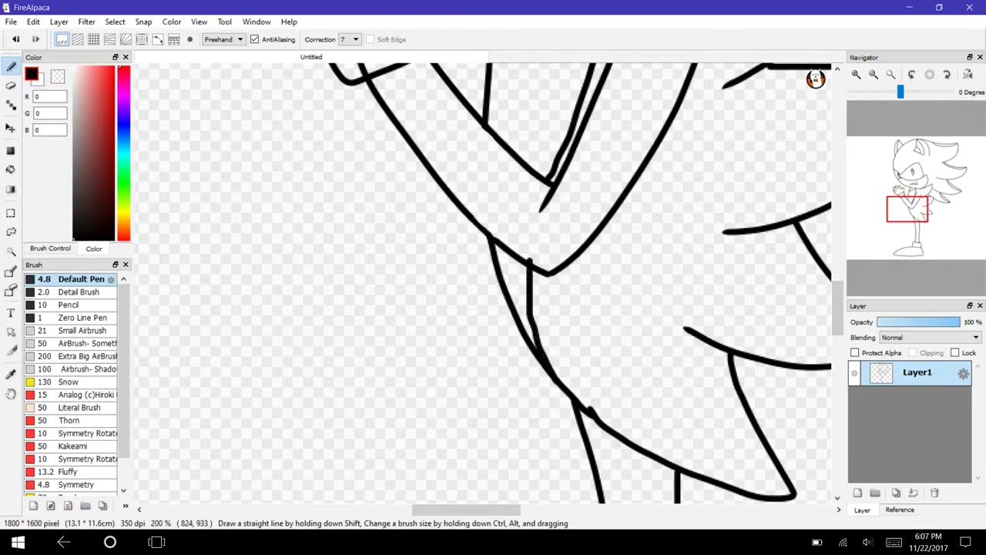
Erase the ends of the two forearm lines that stick into the glove cuff.
{"action": "mouse_move", "coordinate": [907, 209]}
{"action": "left_mouse_down"}
{"action": "mouse_move", "coordinate": [894, 194]}
{"action": "mouse_move", "coordinate": [910, 171]}
{"action": "mouse_move", "coordinate": [907, 201]}
{"action": "left_mouse_up"}
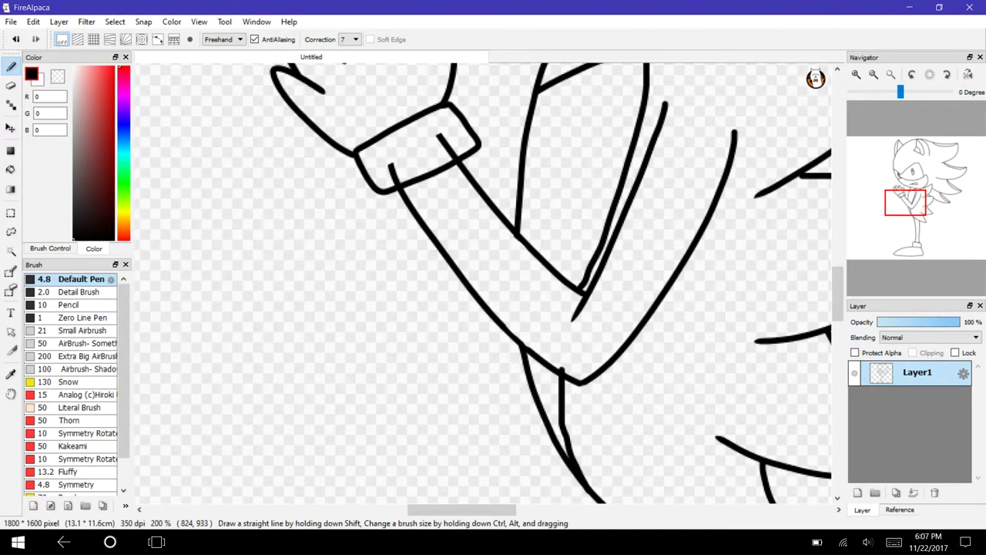
{"action": "key", "text": "e"}
{"action": "left_click", "coordinate": [856, 75]}
{"action": "left_click", "coordinate": [857, 75]}
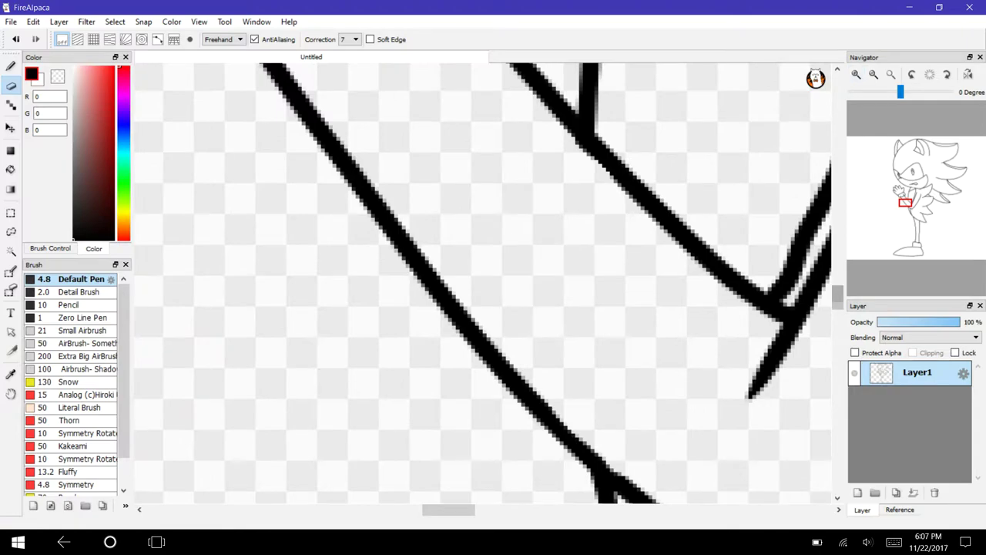
{"action": "scroll", "coordinate": [220, 279], "scroll_direction": "up", "scroll_amount": 5}
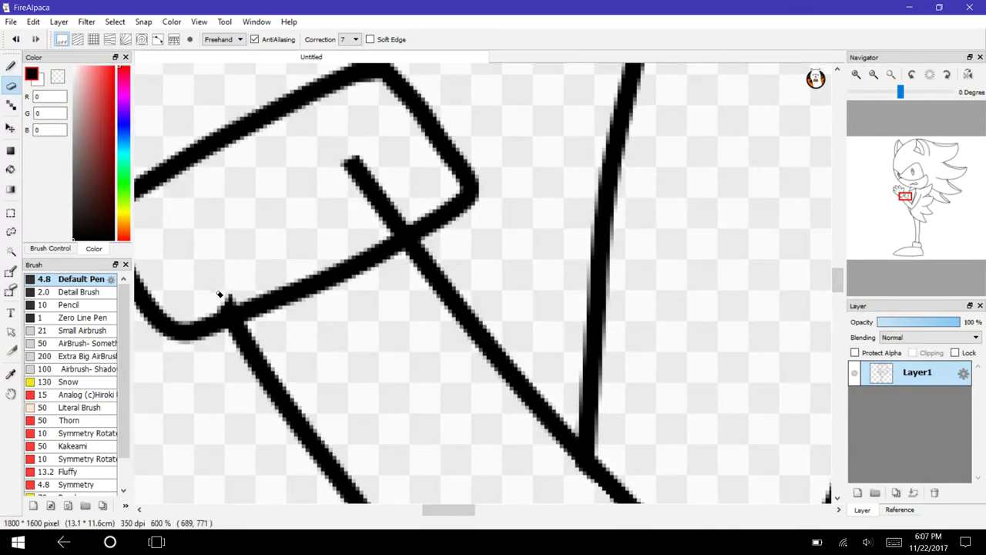
{"action": "mouse_move", "coordinate": [348, 160]}
{"action": "left_mouse_down"}
{"action": "mouse_move", "coordinate": [380, 203]}
{"action": "mouse_move", "coordinate": [398, 207]}
{"action": "left_mouse_up"}
{"action": "left_click", "coordinate": [874, 74]}
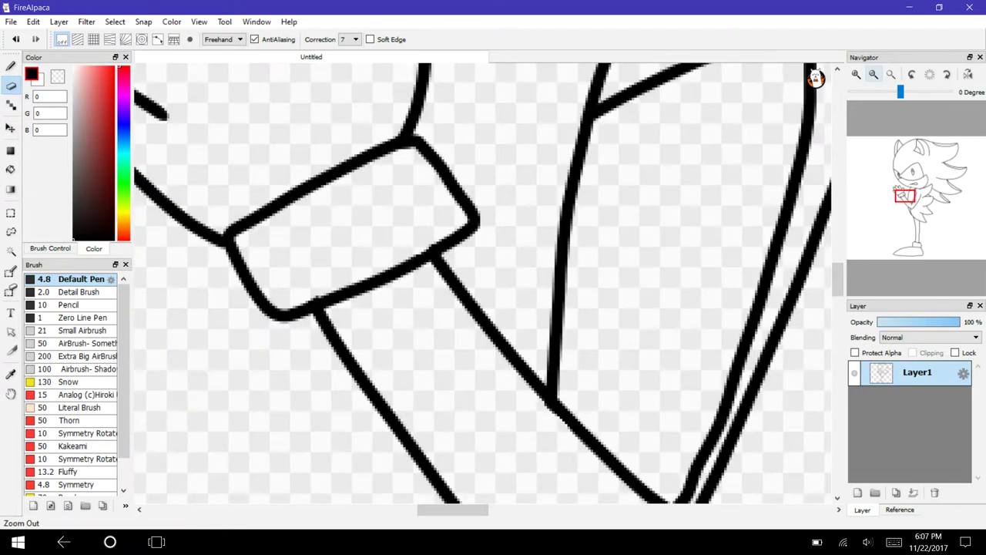
{"action": "left_click", "coordinate": [874, 74]}
Draw four chevron-shaped lines across the shoe with the pen, from its upper edge down to the sole.
{"action": "left_click_drag", "start_coordinate": [904, 187], "coordinate": [908, 253]}
{"action": "left_click_drag", "start_coordinate": [356, 163], "coordinate": [409, 154]}
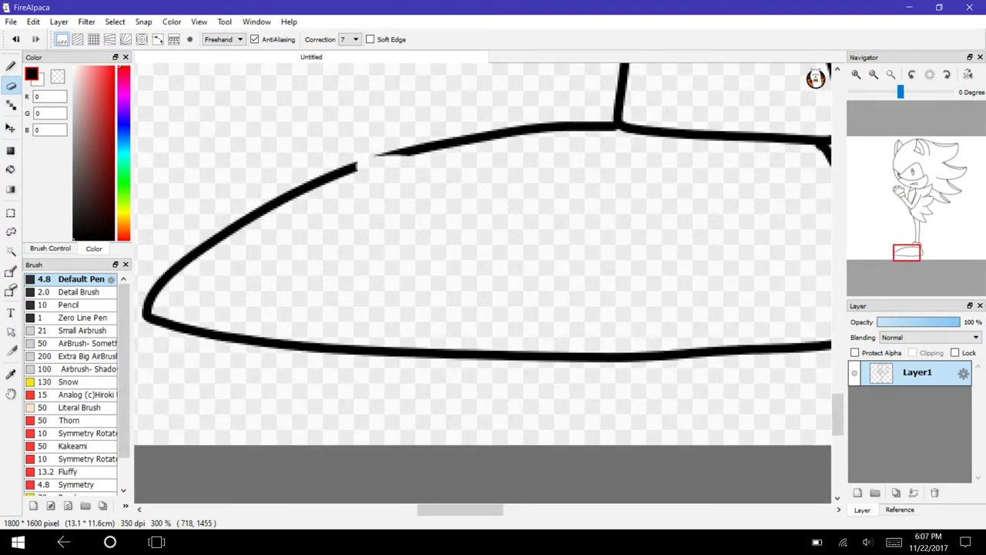
{"action": "key", "text": "ctrl+z"}
{"action": "key", "text": "b"}
{"action": "mouse_move", "coordinate": [353, 167]}
{"action": "left_mouse_down"}
{"action": "mouse_move", "coordinate": [511, 236]}
{"action": "mouse_move", "coordinate": [401, 338]}
{"action": "left_mouse_up"}
{"action": "mouse_move", "coordinate": [302, 190]}
{"action": "left_mouse_down"}
{"action": "mouse_move", "coordinate": [407, 226]}
{"action": "mouse_move", "coordinate": [319, 342]}
{"action": "left_mouse_up"}
{"action": "mouse_move", "coordinate": [490, 137]}
{"action": "left_mouse_down"}
{"action": "mouse_move", "coordinate": [609, 179]}
{"action": "mouse_move", "coordinate": [494, 354]}
{"action": "left_mouse_up"}
{"action": "mouse_move", "coordinate": [599, 130]}
{"action": "left_mouse_down"}
{"action": "mouse_move", "coordinate": [753, 248]}
{"action": "mouse_move", "coordinate": [636, 356]}
{"action": "left_mouse_up"}
{"action": "left_click", "coordinate": [873, 74]}
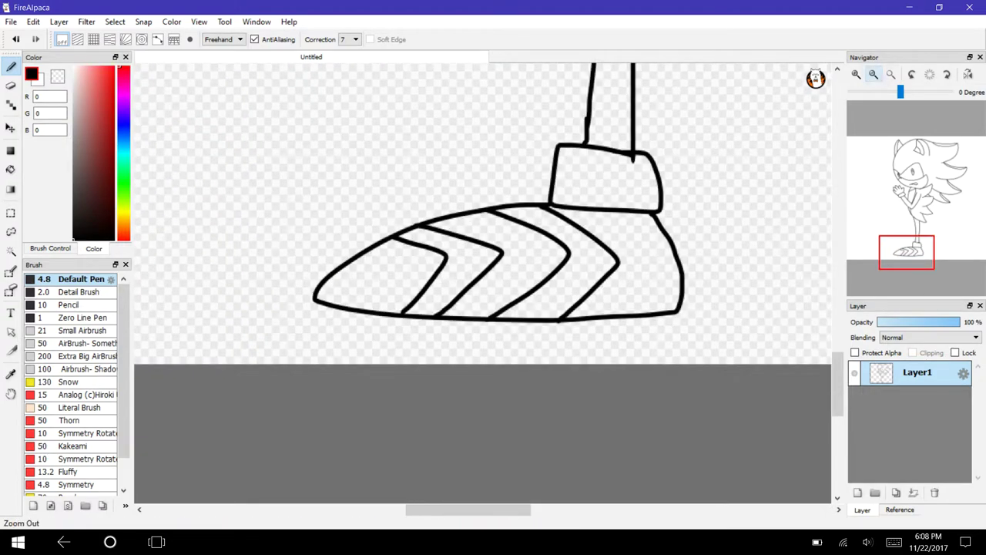
Fill the inside of the open mouth with white using the Bucket tool.
{"action": "left_click_drag", "start_coordinate": [915, 227], "coordinate": [916, 188]}
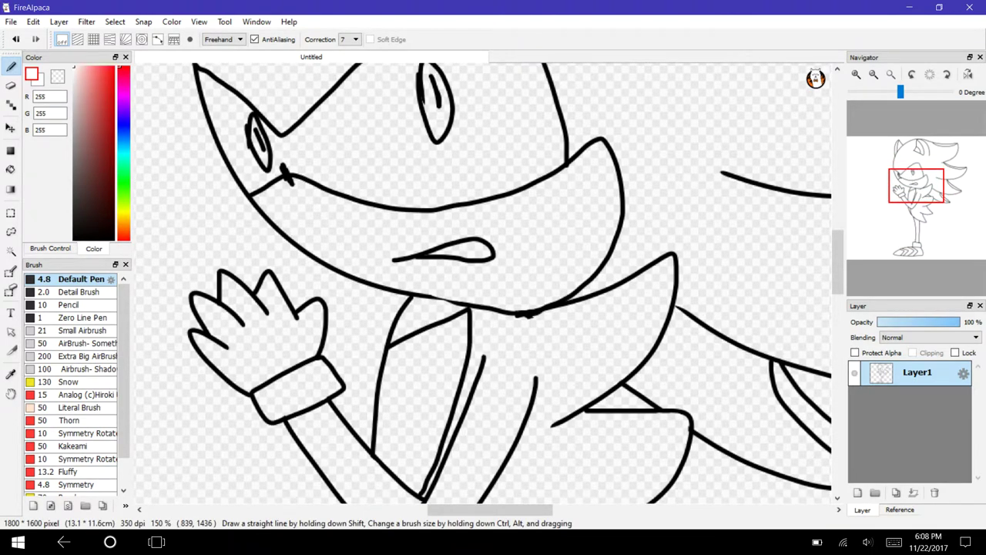
{"action": "key", "text": "g"}
{"action": "left_click", "coordinate": [856, 74]}
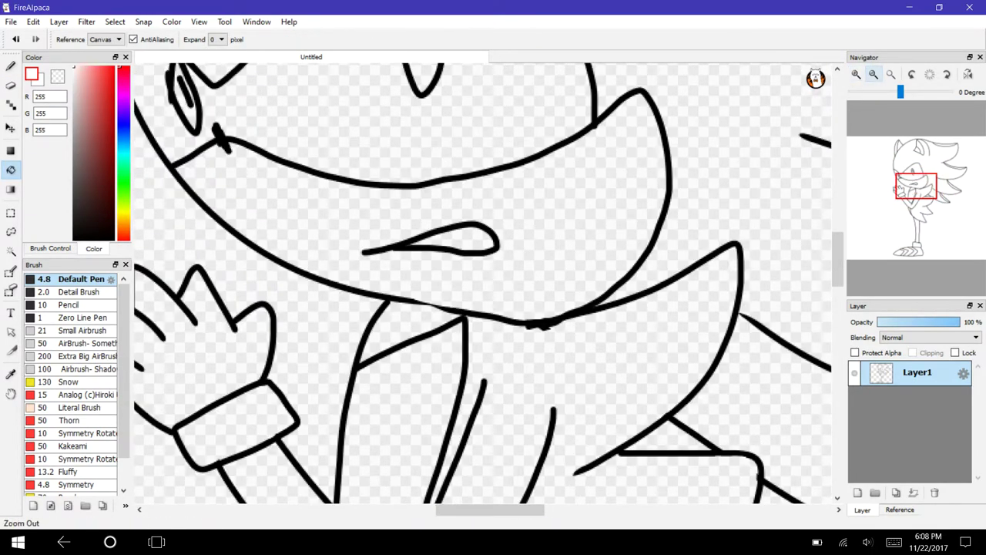
{"action": "left_click", "coordinate": [463, 242]}
{"action": "left_click", "coordinate": [857, 74]}
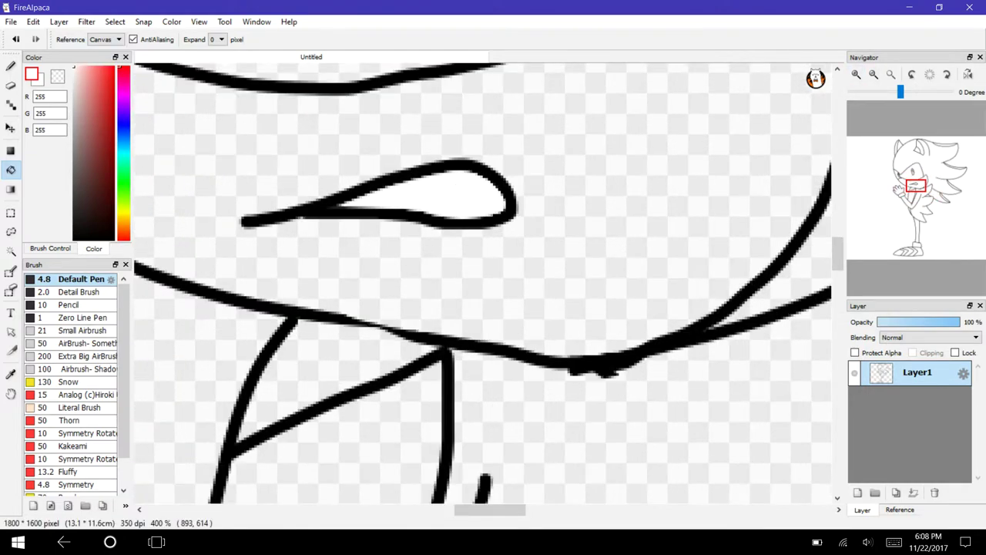
Choose the 2.0 Detail Brush with black as the drawing colour, undoing the trial stroke in the mouth.
{"action": "key", "text": "b"}
{"action": "left_click", "coordinate": [82, 292]}
{"action": "left_click_drag", "start_coordinate": [491, 176], "coordinate": [480, 209]}
{"action": "left_click", "coordinate": [16, 39]}
{"action": "left_click_drag", "start_coordinate": [86, 202], "coordinate": [68, 241]}
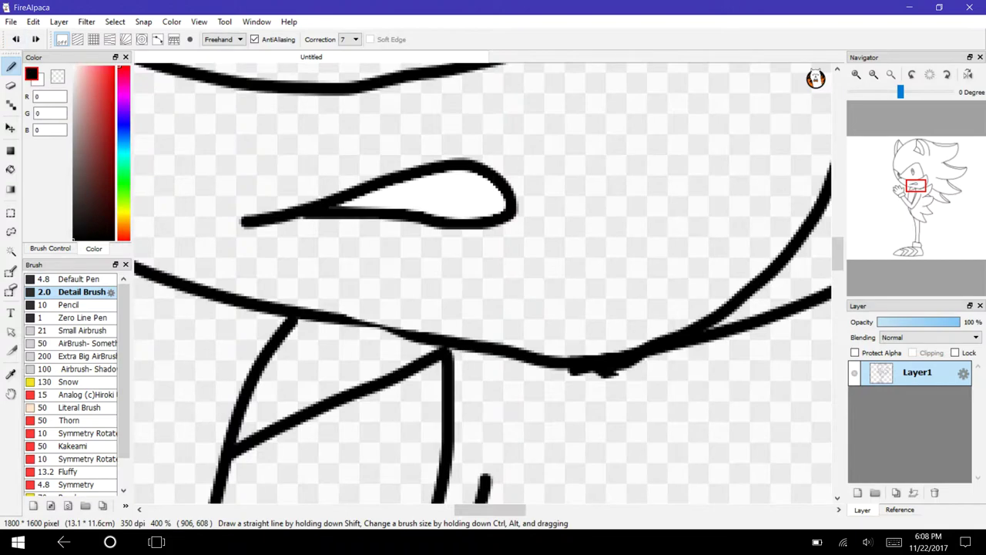
Switch to the YouTube video in Chrome, skip its ad, and return to FireAlpaca.
{"action": "left_click", "coordinate": [156, 542]}
{"action": "left_click", "coordinate": [493, 305]}
{"action": "left_click", "coordinate": [157, 542]}
{"action": "left_click", "coordinate": [679, 152]}
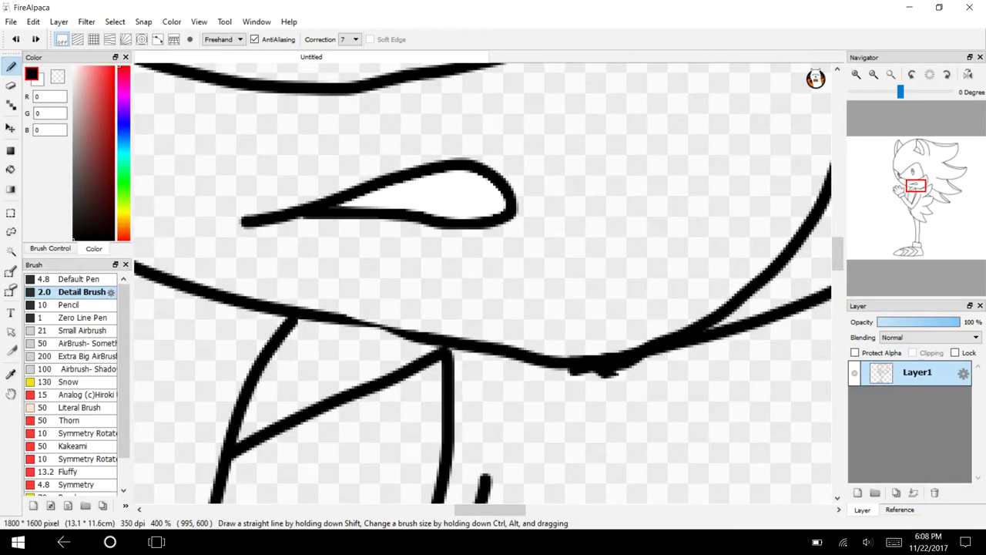
{"action": "key", "text": "super+Tab"}
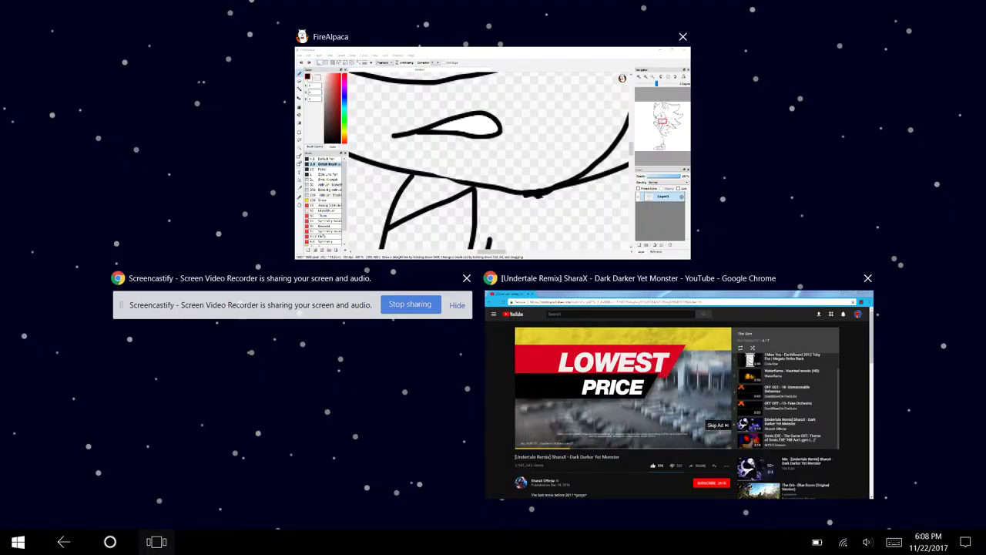
{"action": "left_click", "coordinate": [679, 395]}
{"action": "left_click", "coordinate": [592, 339]}
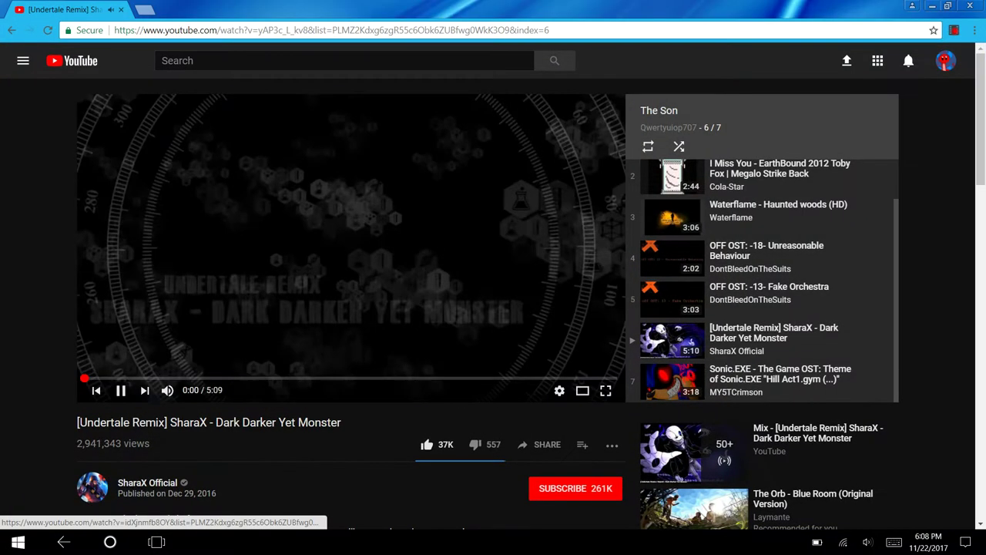
{"action": "key", "text": "super+Tab"}
{"action": "key", "text": "Right"}
{"action": "key", "text": "Return"}
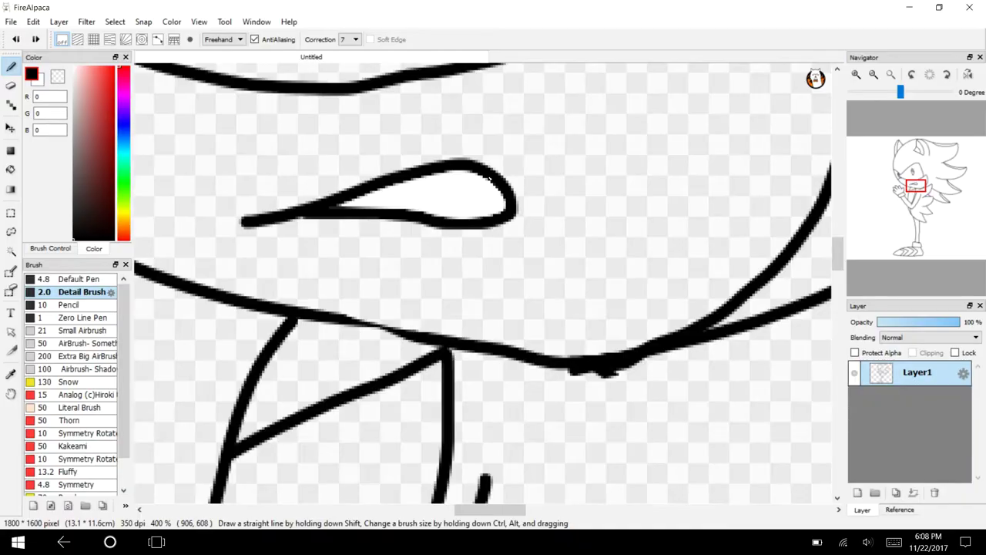
Draw a zigzag row of pointed teeth across the white mouth, getting smaller toward its narrow end.
{"action": "key", "text": "ctrl+z"}
{"action": "left_click_drag", "start_coordinate": [484, 178], "coordinate": [465, 224]}
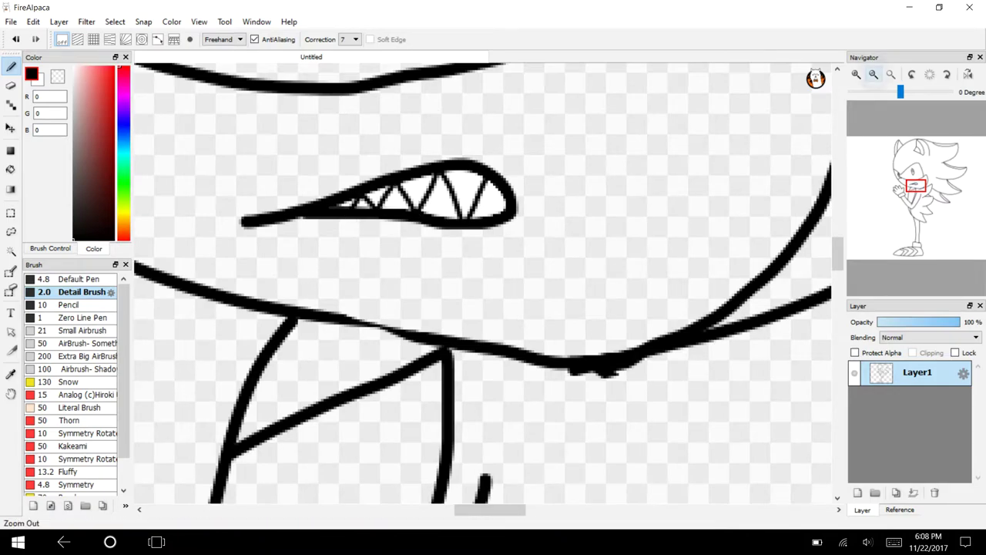
Draw thin claw outlines across all five fingertips of the raised gloved hand with the black Detail Brush.
{"action": "left_click", "coordinate": [873, 75]}
{"action": "mouse_move", "coordinate": [916, 167]}
{"action": "left_mouse_down"}
{"action": "mouse_move", "coordinate": [914, 180]}
{"action": "mouse_move", "coordinate": [906, 175]}
{"action": "mouse_move", "coordinate": [921, 156]}
{"action": "mouse_move", "coordinate": [908, 174]}
{"action": "left_mouse_up"}
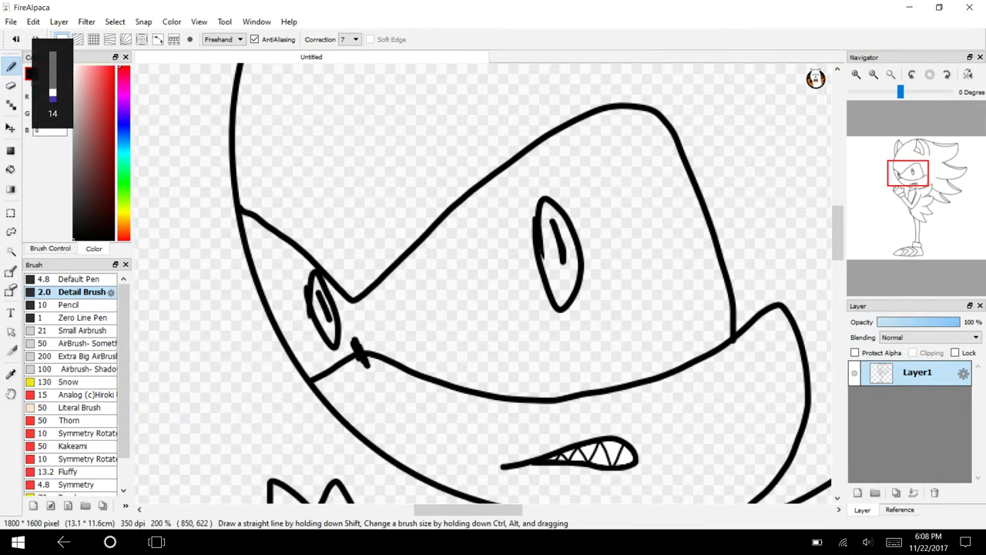
{"action": "key", "text": "g"}
{"action": "left_click_drag", "start_coordinate": [919, 180], "coordinate": [899, 189]}
{"action": "left_click", "coordinate": [857, 74]}
{"action": "left_click", "coordinate": [856, 74]}
{"action": "key", "text": "b"}
{"action": "mouse_move", "coordinate": [439, 151]}
{"action": "left_mouse_down"}
{"action": "mouse_move", "coordinate": [432, 199]}
{"action": "mouse_move", "coordinate": [393, 198]}
{"action": "left_mouse_up"}
{"action": "key", "text": "ctrl+z"}
{"action": "mouse_move", "coordinate": [432, 143]}
{"action": "left_mouse_down"}
{"action": "mouse_move", "coordinate": [441, 196]}
{"action": "mouse_move", "coordinate": [397, 199]}
{"action": "left_mouse_up"}
{"action": "left_click_drag", "start_coordinate": [537, 189], "coordinate": [487, 185]}
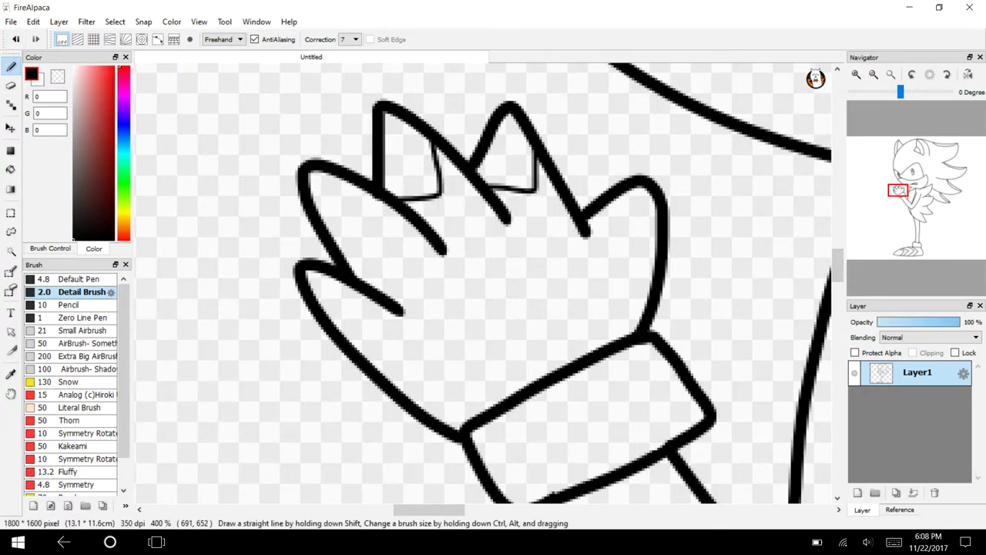
{"action": "mouse_move", "coordinate": [381, 199]}
{"action": "left_mouse_down"}
{"action": "mouse_move", "coordinate": [348, 261]}
{"action": "mouse_move", "coordinate": [355, 321]}
{"action": "mouse_move", "coordinate": [330, 324]}
{"action": "left_mouse_up"}
{"action": "left_click_drag", "start_coordinate": [610, 202], "coordinate": [646, 245]}
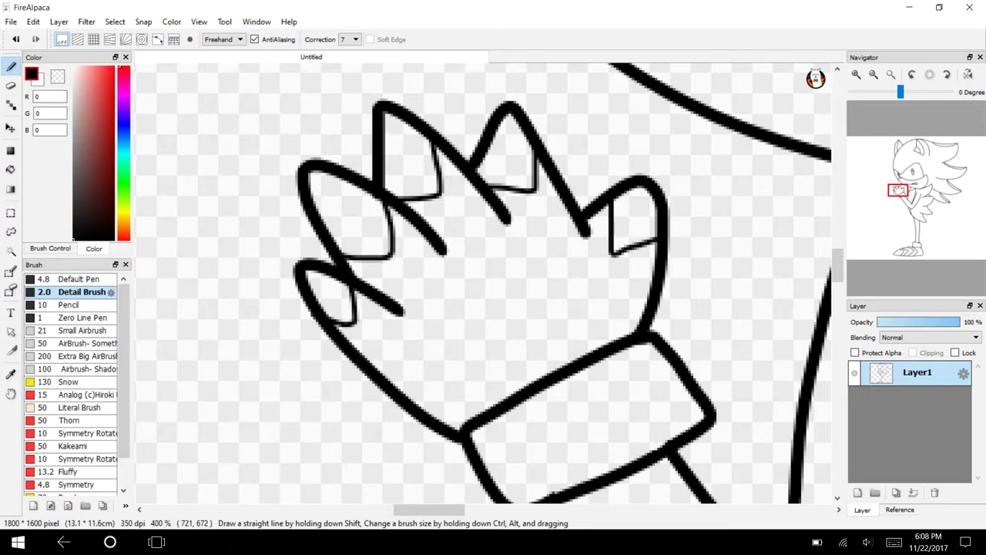
Fill the head and the connected upper quills with dark grey (RGB 56, 56, 56) using the Bucket tool.
{"action": "left_click", "coordinate": [874, 74]}
{"action": "mouse_move", "coordinate": [898, 190]}
{"action": "left_mouse_down"}
{"action": "mouse_move", "coordinate": [906, 202]}
{"action": "mouse_move", "coordinate": [925, 189]}
{"action": "mouse_move", "coordinate": [904, 202]}
{"action": "mouse_move", "coordinate": [911, 197]}
{"action": "left_mouse_up"}
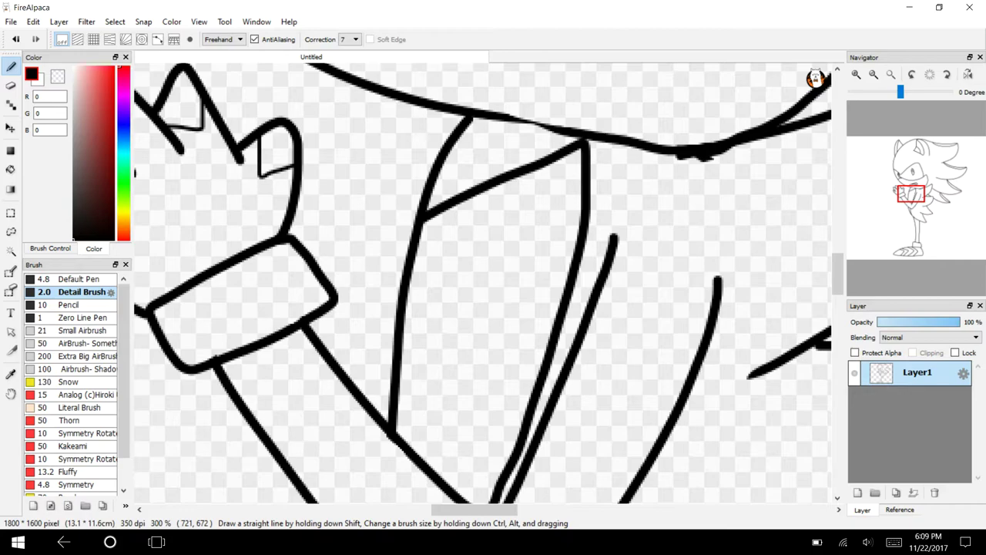
{"action": "left_click", "coordinate": [874, 74]}
{"action": "left_click_drag", "start_coordinate": [914, 207], "coordinate": [914, 175]}
{"action": "left_click", "coordinate": [72, 203]}
{"action": "left_click", "coordinate": [11, 170]}
{"action": "left_click", "coordinate": [794, 183]}
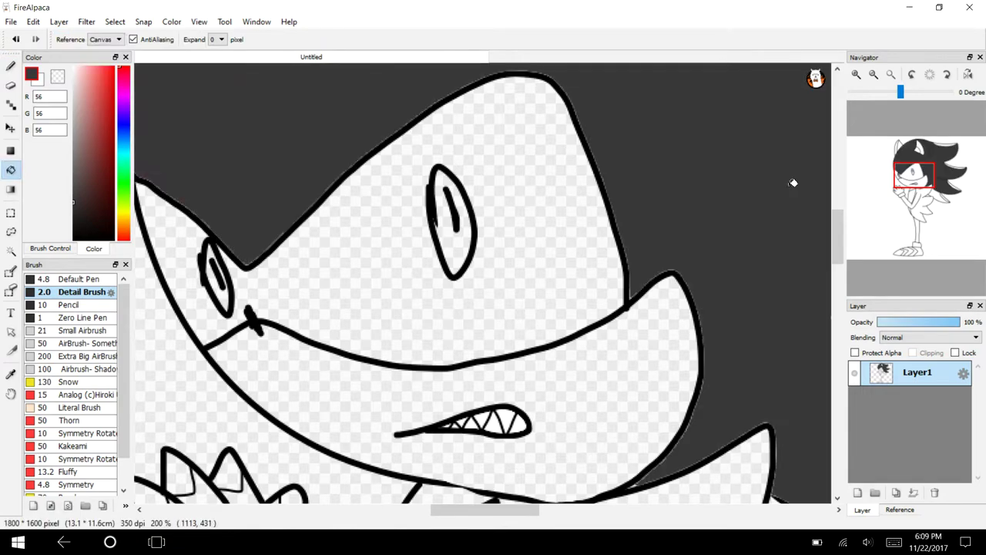
Fill the lowest back quill and the body with its arms in the same dark grey.
{"action": "left_click_drag", "start_coordinate": [921, 197], "coordinate": [934, 193]}
{"action": "left_click", "coordinate": [443, 322]}
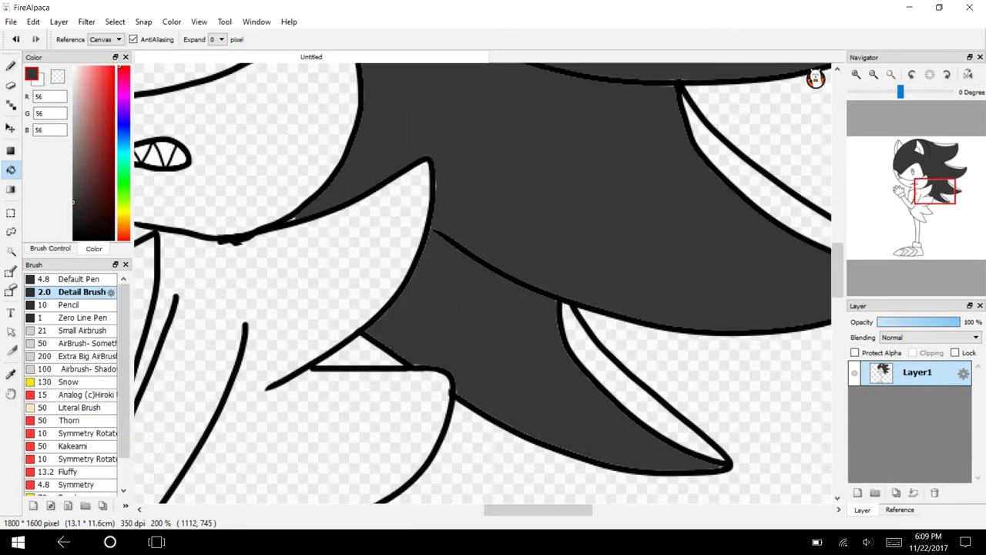
{"action": "left_click", "coordinate": [315, 282]}
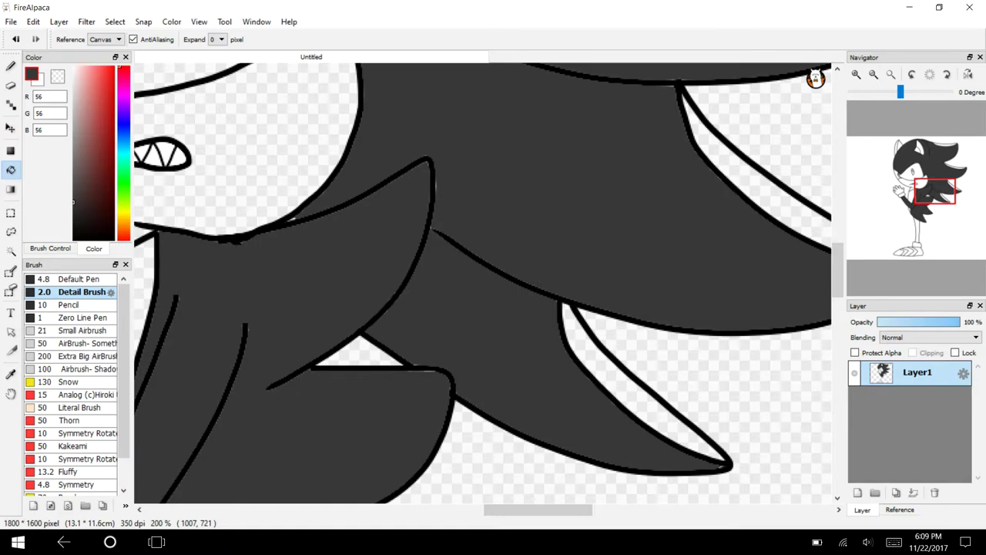
Fill the leg and the small shoulder area under the chin with dark grey.
{"action": "left_click_drag", "start_coordinate": [915, 202], "coordinate": [900, 240]}
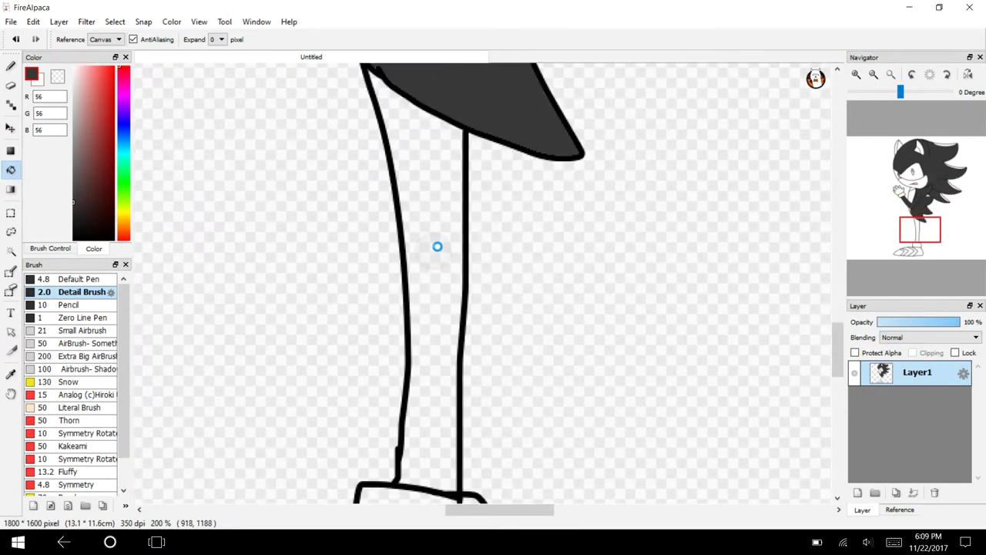
{"action": "left_click", "coordinate": [437, 245]}
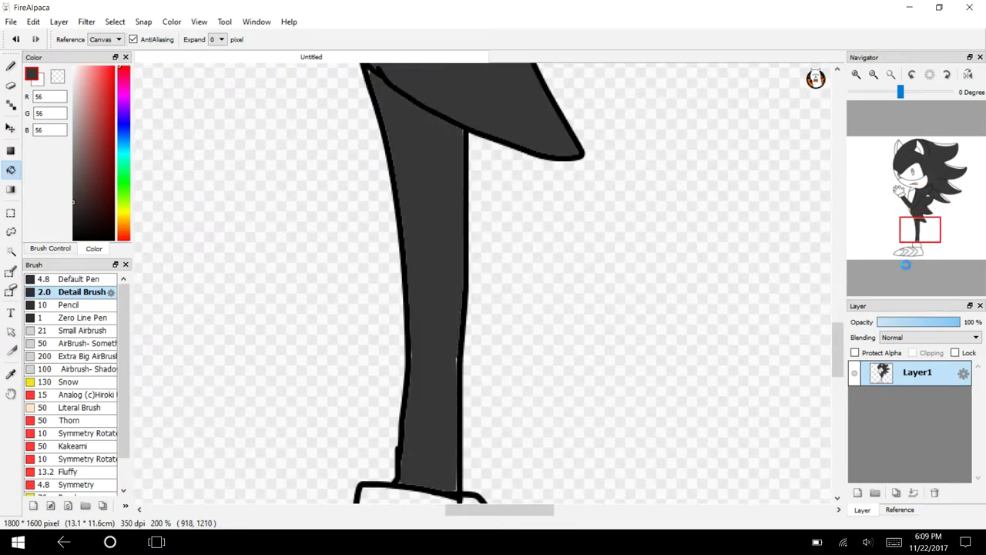
{"action": "left_click", "coordinate": [907, 264]}
{"action": "left_click_drag", "start_coordinate": [920, 225], "coordinate": [913, 192]}
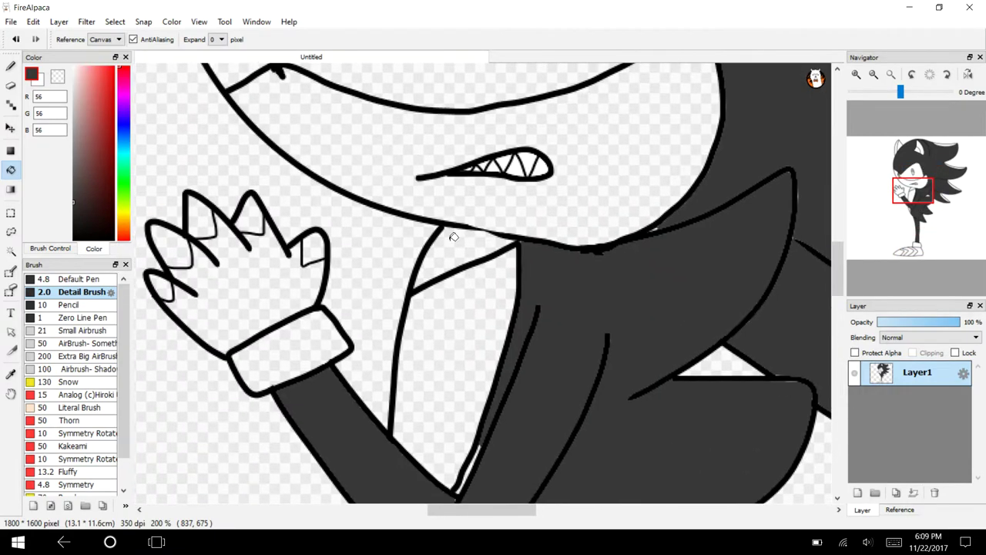
{"action": "left_click", "coordinate": [447, 249]}
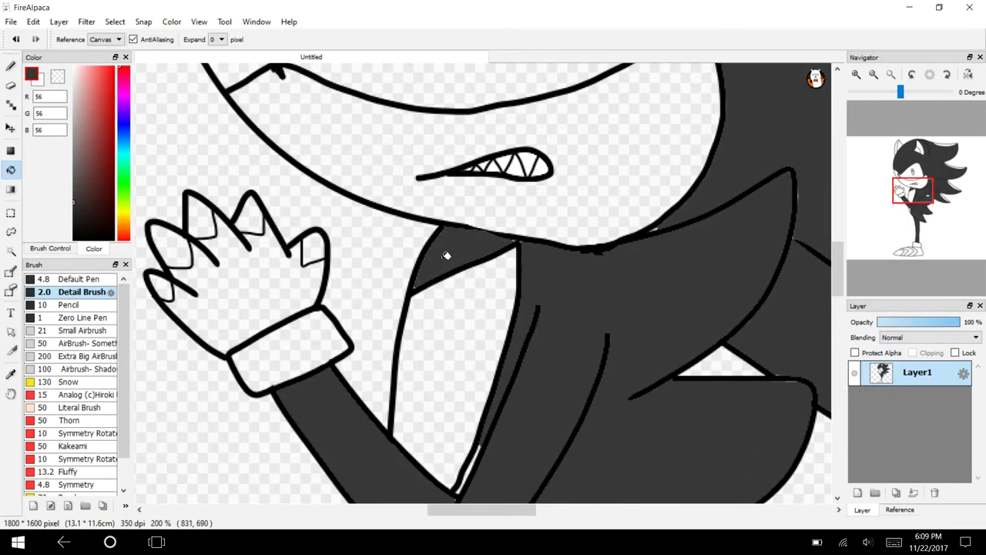
Paint over the thin unfilled gap between the chest and the upper arm with the dark grey Detail Brush.
{"action": "left_click", "coordinate": [916, 209]}
{"action": "left_click_drag", "start_coordinate": [916, 209], "coordinate": [914, 202]}
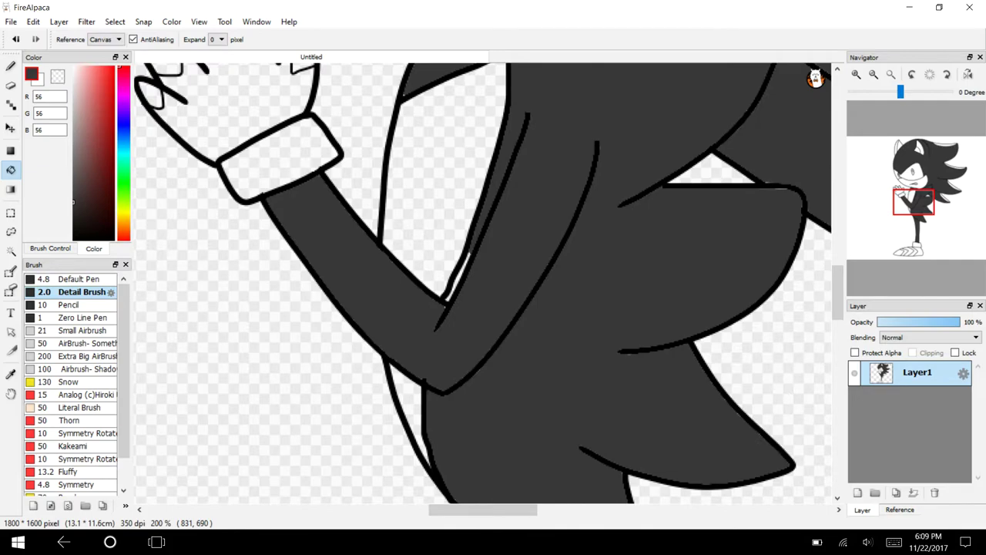
{"action": "left_click", "coordinate": [856, 74]}
{"action": "left_click", "coordinate": [856, 74]}
{"action": "key", "text": "b"}
{"action": "left_click_drag", "start_coordinate": [428, 160], "coordinate": [357, 326]}
{"action": "left_click_drag", "start_coordinate": [428, 158], "coordinate": [360, 316]}
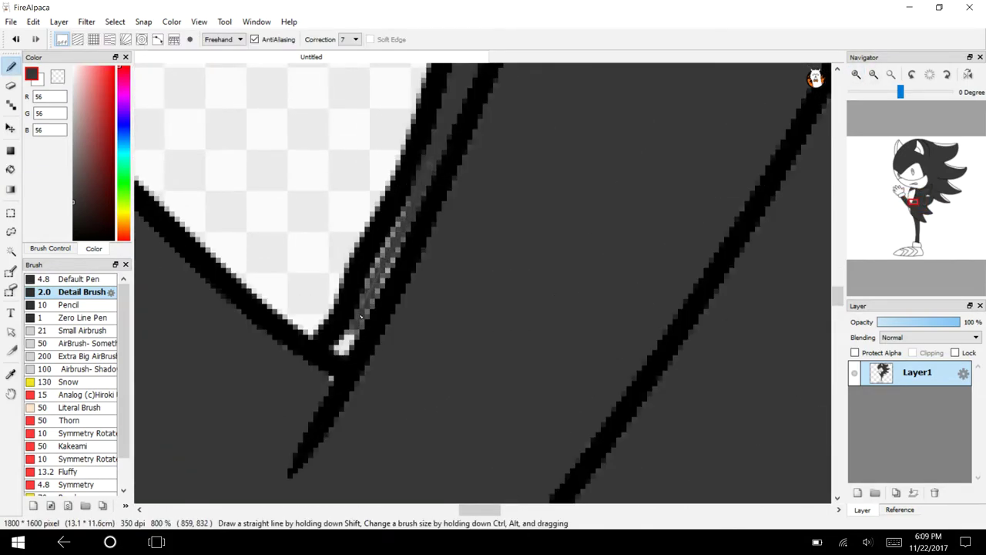
{"action": "left_click_drag", "start_coordinate": [395, 229], "coordinate": [346, 324]}
{"action": "left_click_drag", "start_coordinate": [425, 191], "coordinate": [363, 331]}
{"action": "left_click_drag", "start_coordinate": [379, 288], "coordinate": [337, 350]}
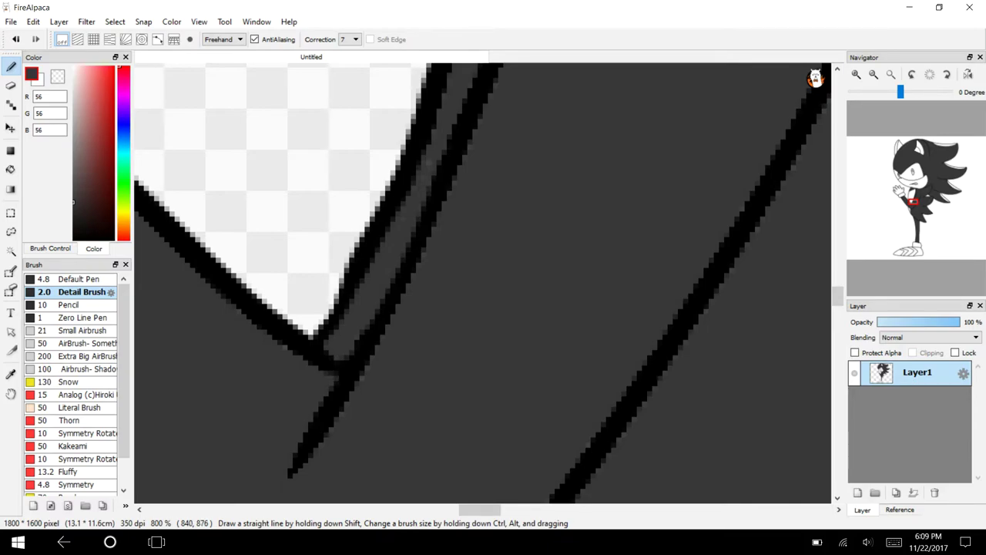
Fill the outer strip of the far ear with dark grey using the Bucket tool.
{"action": "left_click", "coordinate": [874, 74]}
{"action": "left_click", "coordinate": [873, 74]}
{"action": "left_click_drag", "start_coordinate": [919, 187], "coordinate": [900, 150]}
{"action": "key", "text": "g"}
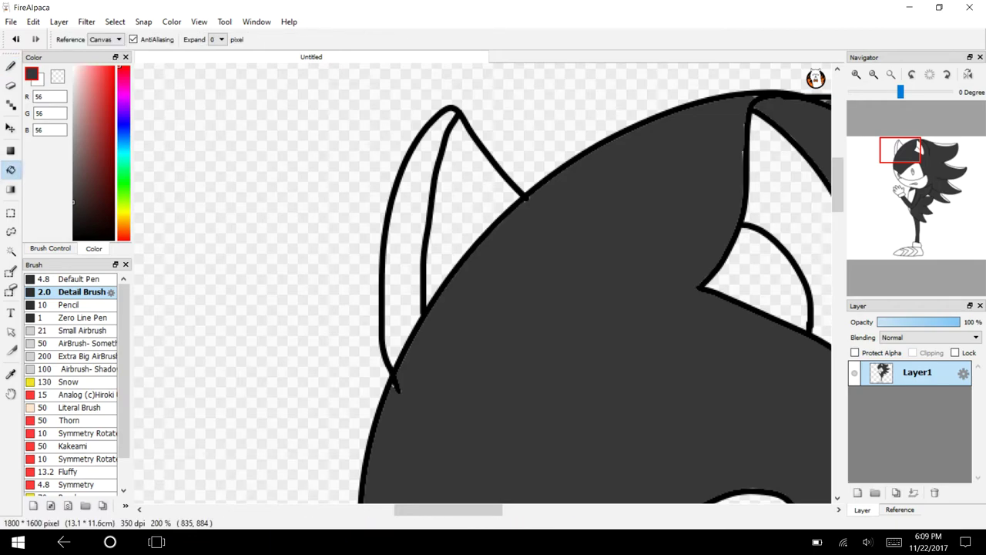
{"action": "left_click", "coordinate": [401, 301]}
Fill the area around the eyes with dark red (RGB 57, 0, 0) and both eyes with bright red (255, 0, 0).
{"action": "left_click_drag", "start_coordinate": [925, 164], "coordinate": [908, 181]}
{"action": "left_click", "coordinate": [408, 246]}
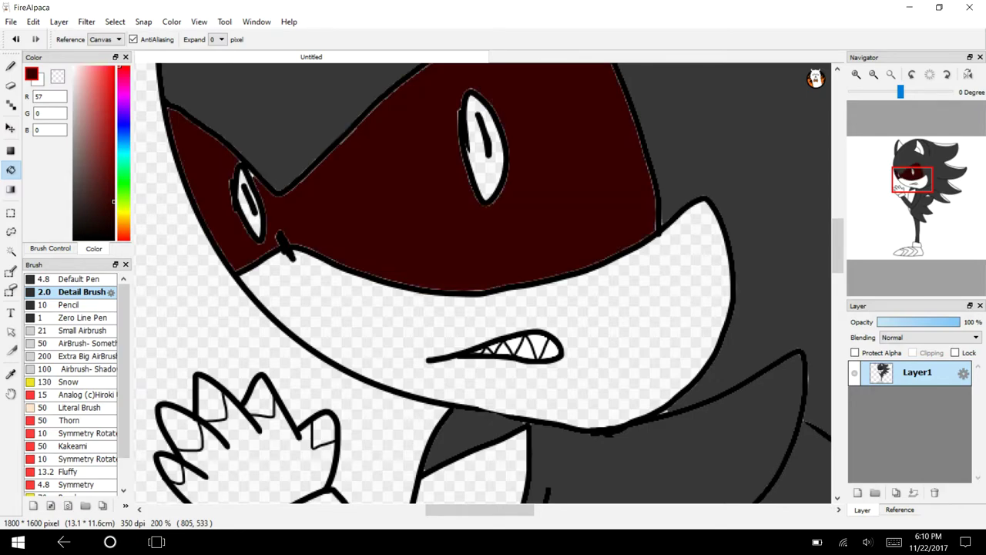
{"action": "left_click", "coordinate": [114, 67]}
{"action": "left_click", "coordinate": [484, 150]}
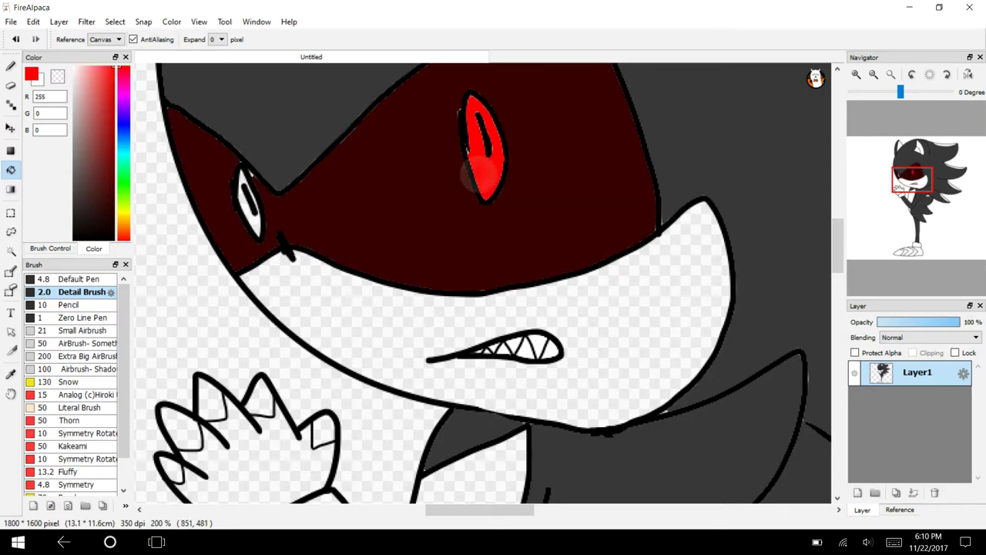
{"action": "left_click", "coordinate": [255, 220]}
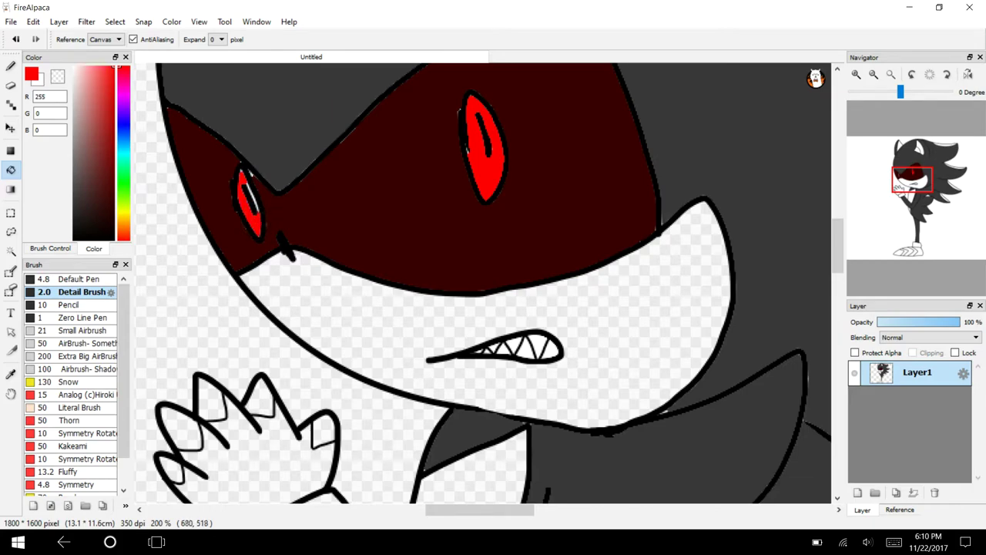
Touch up the white gaps with the Detail Brush, using bright red inside the far eye and sampled dark red beside it.
{"action": "left_click_drag", "start_coordinate": [897, 181], "coordinate": [902, 175]}
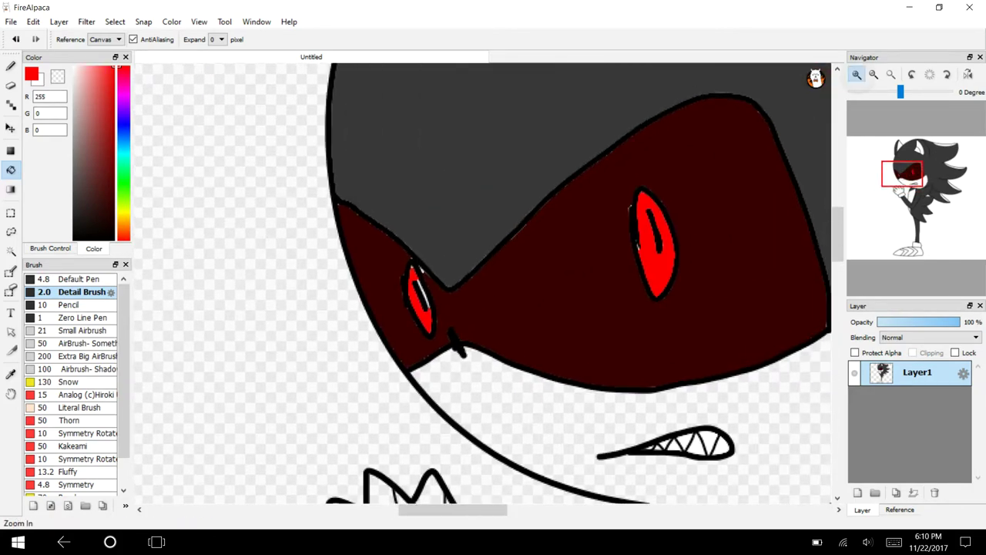
{"action": "left_click", "coordinate": [857, 75]}
{"action": "left_click", "coordinate": [856, 74]}
{"action": "left_click_drag", "start_coordinate": [429, 510], "coordinate": [414, 510]}
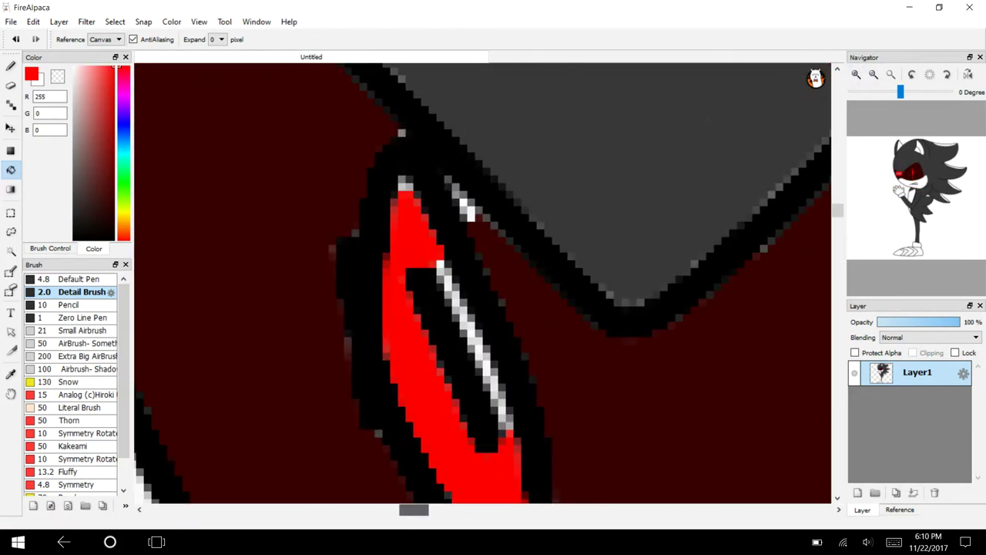
{"action": "left_click", "coordinate": [10, 67]}
{"action": "left_click_drag", "start_coordinate": [438, 264], "coordinate": [507, 425]}
{"action": "left_click_drag", "start_coordinate": [459, 350], "coordinate": [509, 466]}
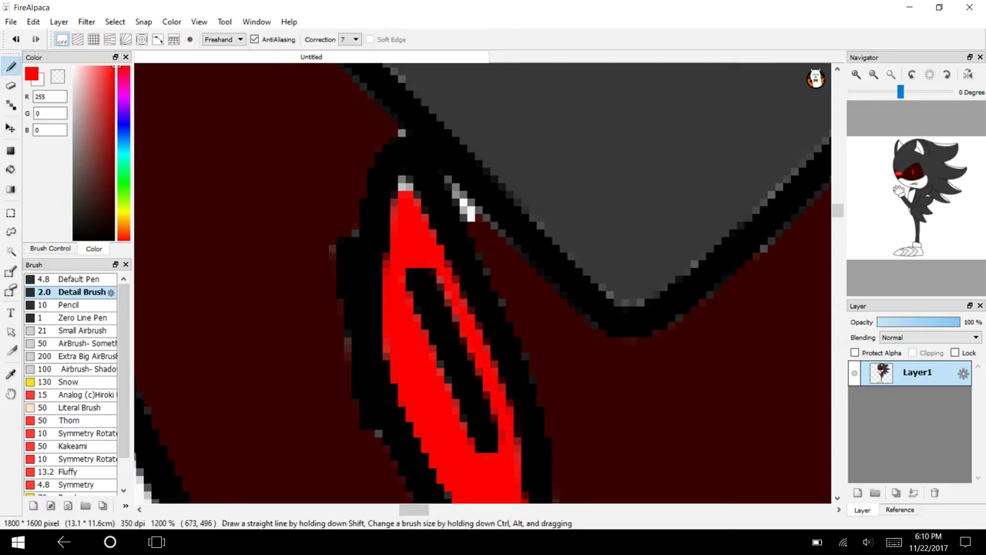
{"action": "left_click", "coordinate": [599, 358], "text": "alt"}
{"action": "left_click_drag", "start_coordinate": [468, 214], "coordinate": [442, 178]}
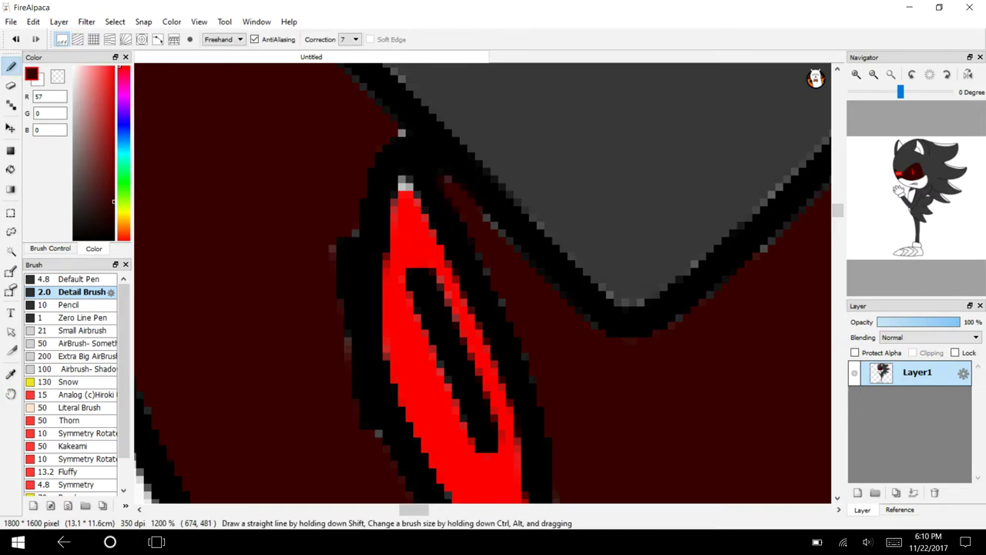
Fill the inner area of both ears with a muted red (RGB 168, 72, 61) using the Bucket tool.
{"action": "left_click", "coordinate": [874, 74]}
{"action": "left_click", "coordinate": [873, 74]}
{"action": "mouse_move", "coordinate": [915, 175]}
{"action": "left_mouse_down"}
{"action": "mouse_move", "coordinate": [925, 171]}
{"action": "mouse_move", "coordinate": [897, 169]}
{"action": "left_mouse_up"}
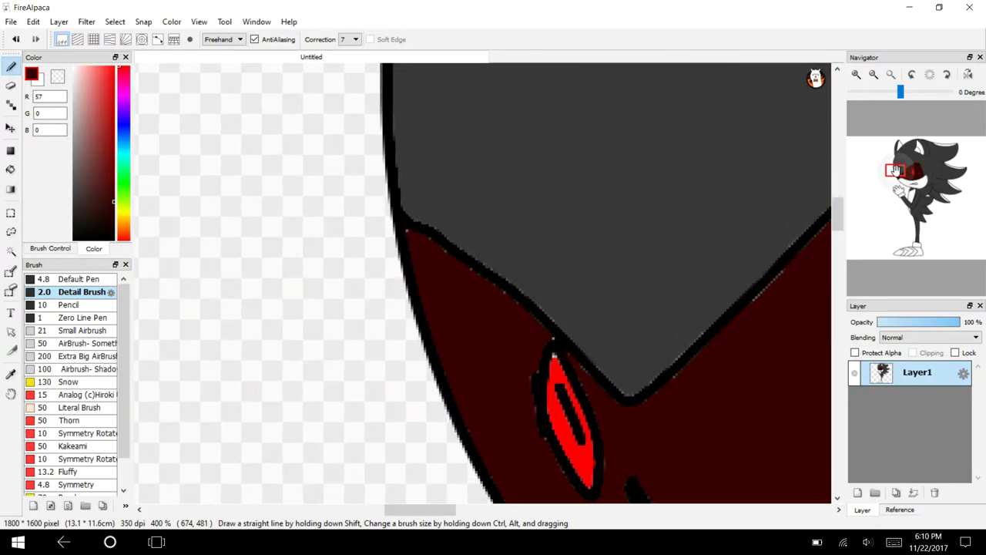
{"action": "left_click", "coordinate": [873, 74]}
{"action": "left_click_drag", "start_coordinate": [907, 176], "coordinate": [916, 152]}
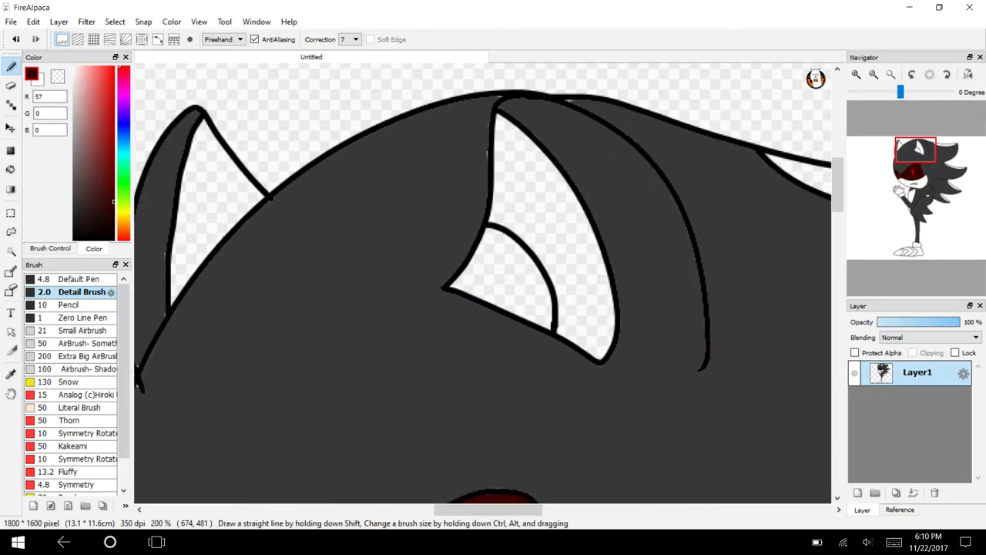
{"action": "left_click", "coordinate": [124, 237]}
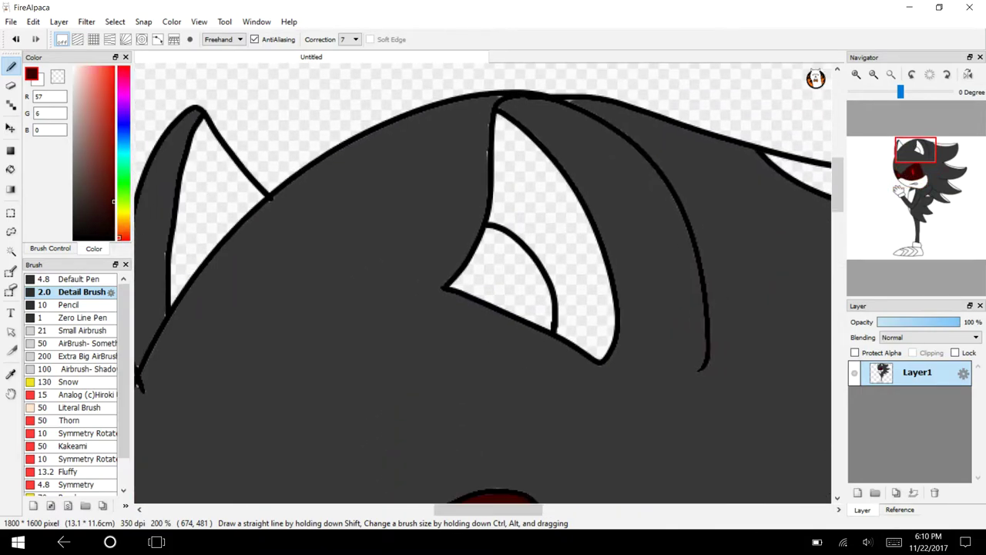
{"action": "left_click_drag", "start_coordinate": [106, 169], "coordinate": [97, 131]}
{"action": "left_click", "coordinate": [11, 169]}
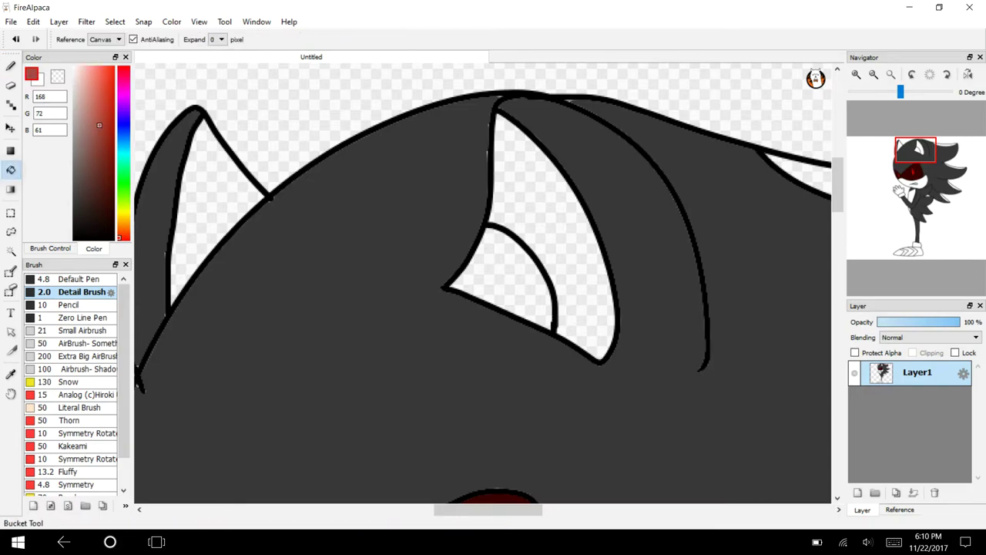
{"action": "left_click", "coordinate": [543, 248]}
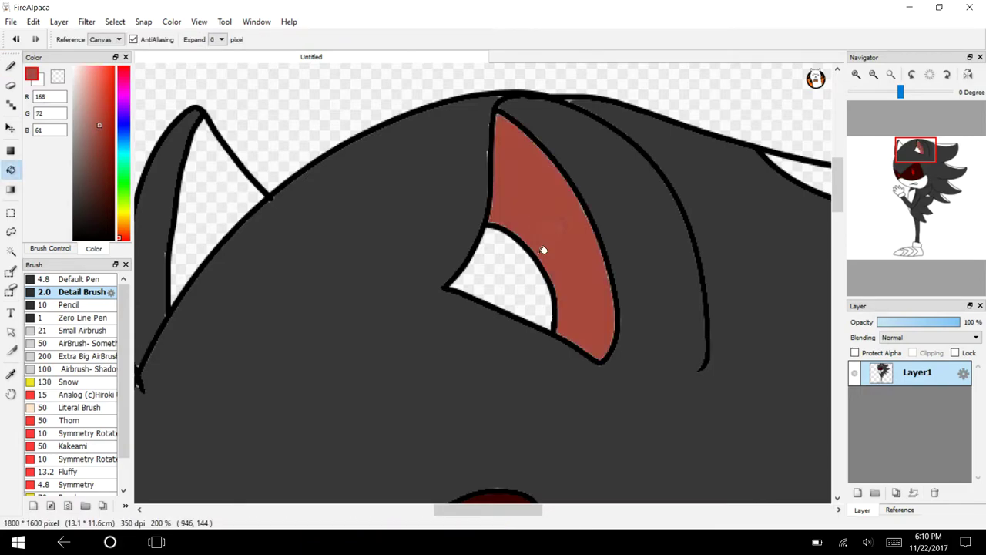
{"action": "left_click", "coordinate": [199, 191]}
Fill the near ear's lower inner section, the chest patch and the belly strip with brownish red (RGB 98, 27, 19).
{"action": "left_click", "coordinate": [106, 173]}
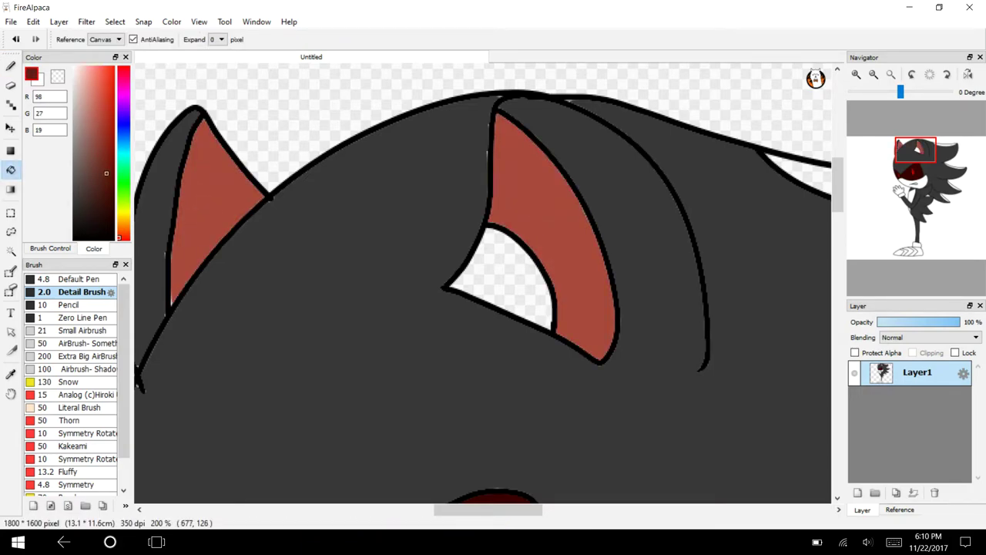
{"action": "left_click", "coordinate": [487, 274]}
{"action": "left_click", "coordinate": [914, 183]}
{"action": "mouse_move", "coordinate": [915, 185]}
{"action": "left_mouse_down"}
{"action": "mouse_move", "coordinate": [898, 199]}
{"action": "mouse_move", "coordinate": [896, 168]}
{"action": "mouse_move", "coordinate": [911, 192]}
{"action": "left_mouse_up"}
{"action": "left_click", "coordinate": [499, 348]}
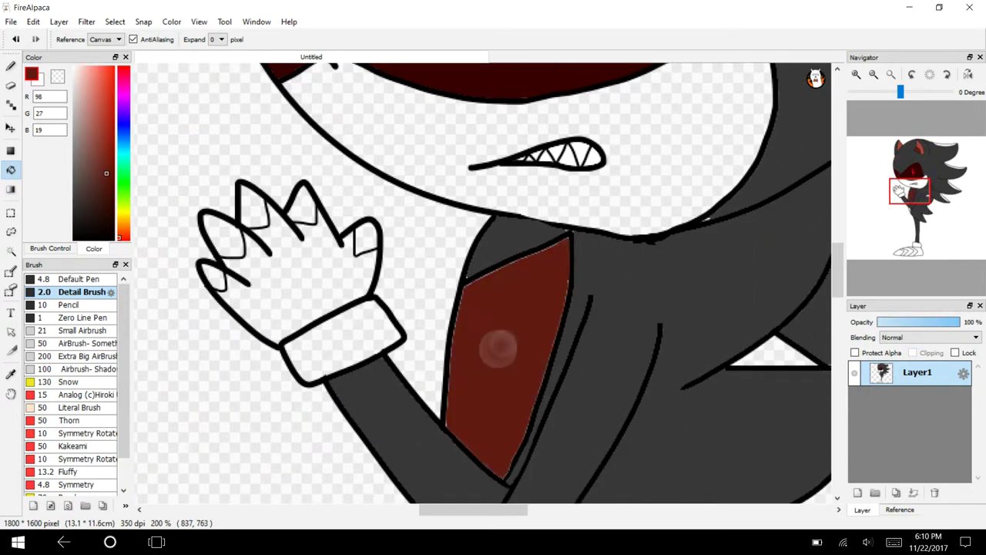
{"action": "left_click", "coordinate": [911, 209]}
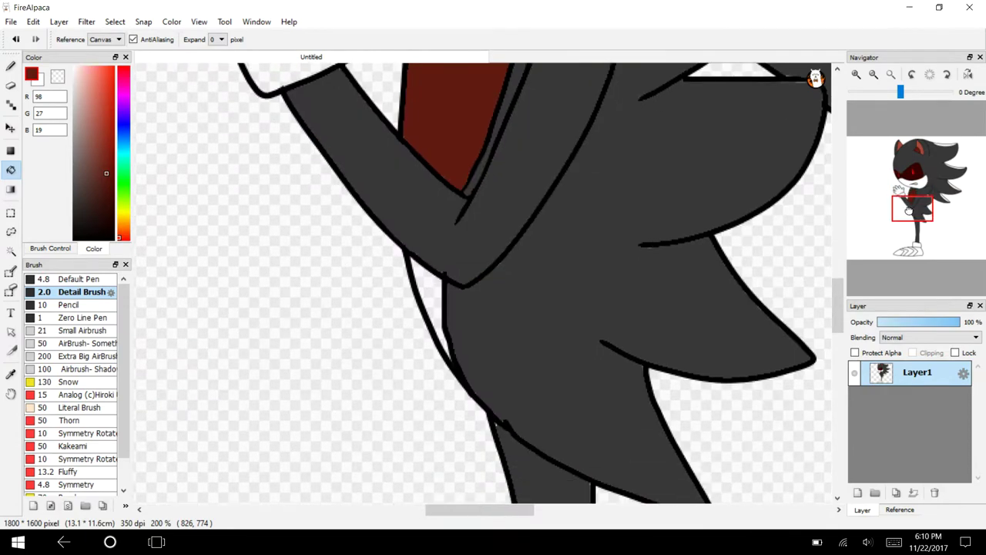
{"action": "left_click", "coordinate": [907, 211]}
{"action": "left_click", "coordinate": [489, 271]}
Fill the stripes along the upper edges of the four back quills with the same brownish red.
{"action": "left_click_drag", "start_coordinate": [909, 210], "coordinate": [952, 177]}
{"action": "left_click", "coordinate": [393, 253]}
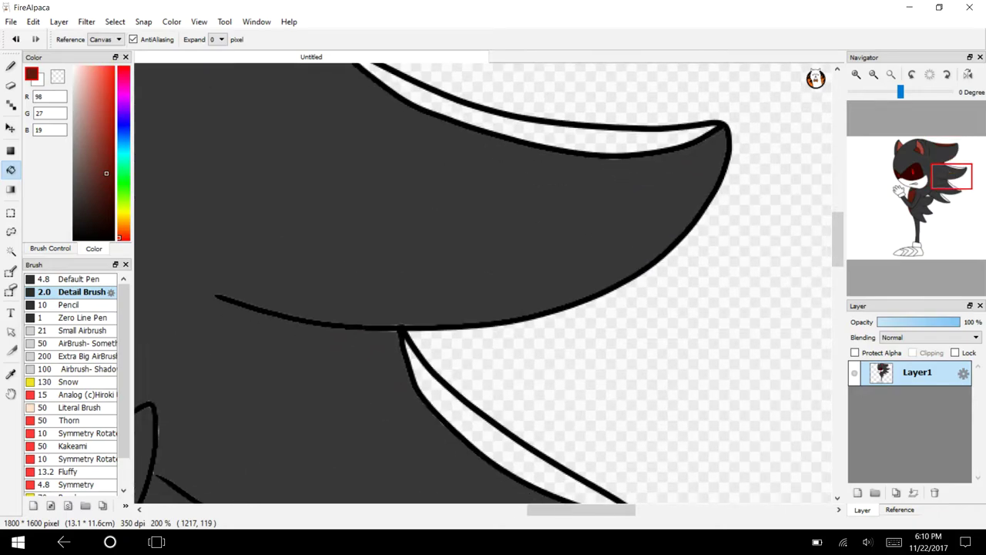
{"action": "left_click", "coordinate": [612, 136]}
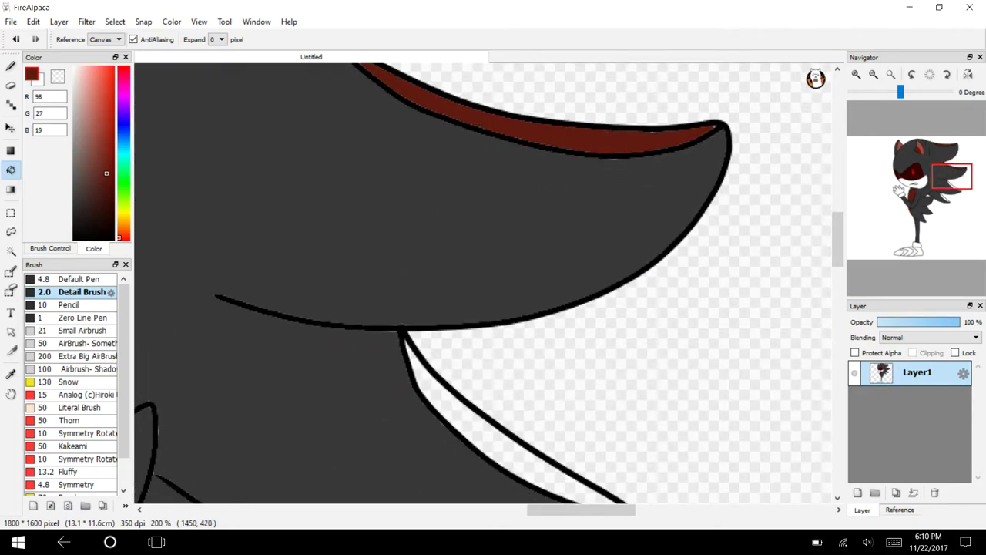
{"action": "scroll", "coordinate": [602, 143], "scroll_direction": "down", "scroll_amount": 5}
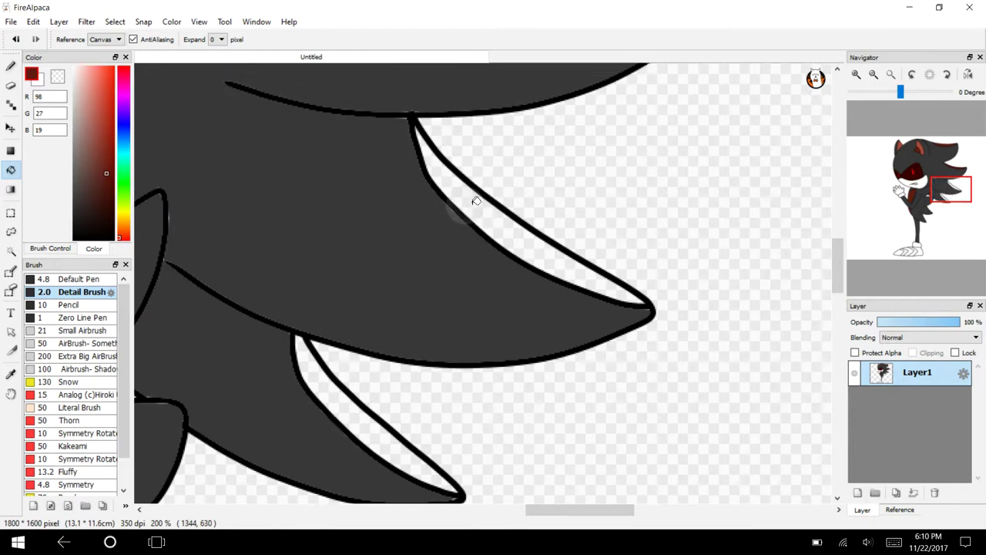
{"action": "left_click", "coordinate": [467, 208]}
{"action": "left_click", "coordinate": [352, 422]}
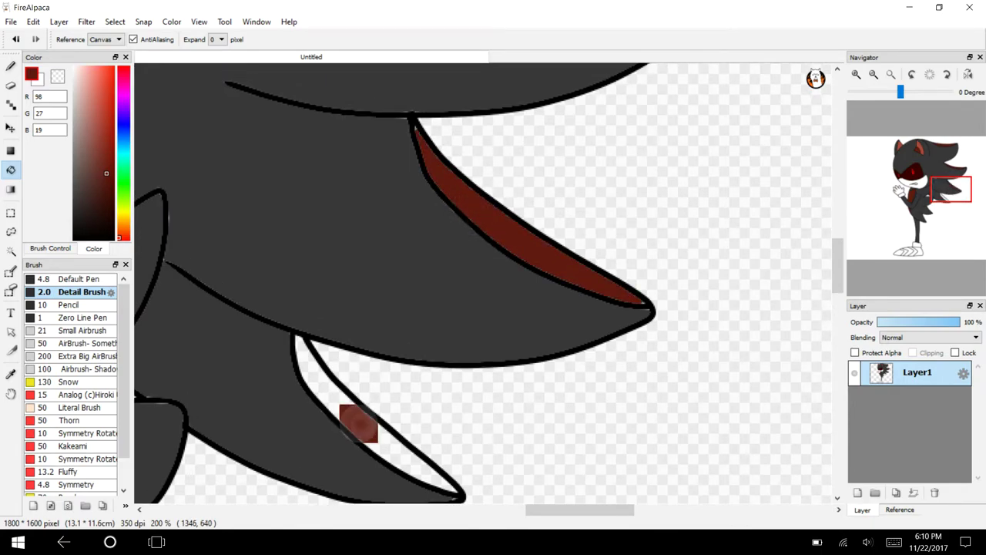
{"action": "left_click_drag", "start_coordinate": [962, 185], "coordinate": [901, 191]}
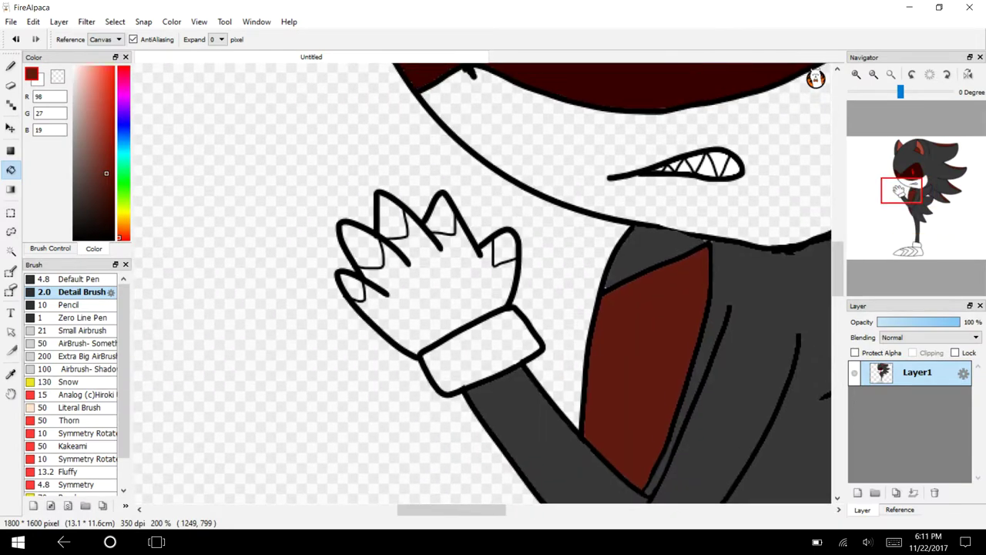
Fill the muzzle around the toothed mouth with cream (RGB 255, 236, 190) using the Bucket tool.
{"action": "left_click", "coordinate": [856, 75]}
{"action": "left_click", "coordinate": [857, 75]}
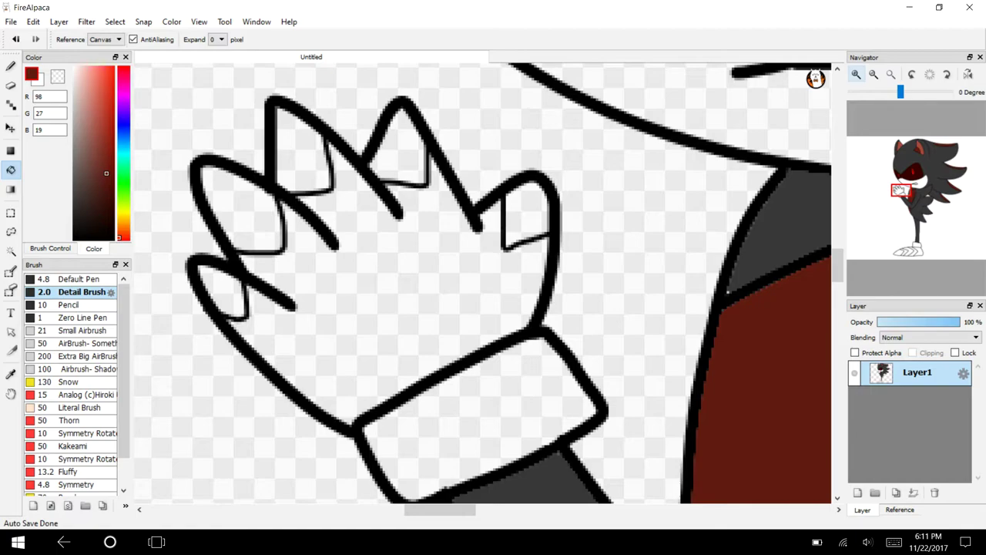
{"action": "left_click", "coordinate": [124, 220]}
{"action": "left_click", "coordinate": [84, 67]}
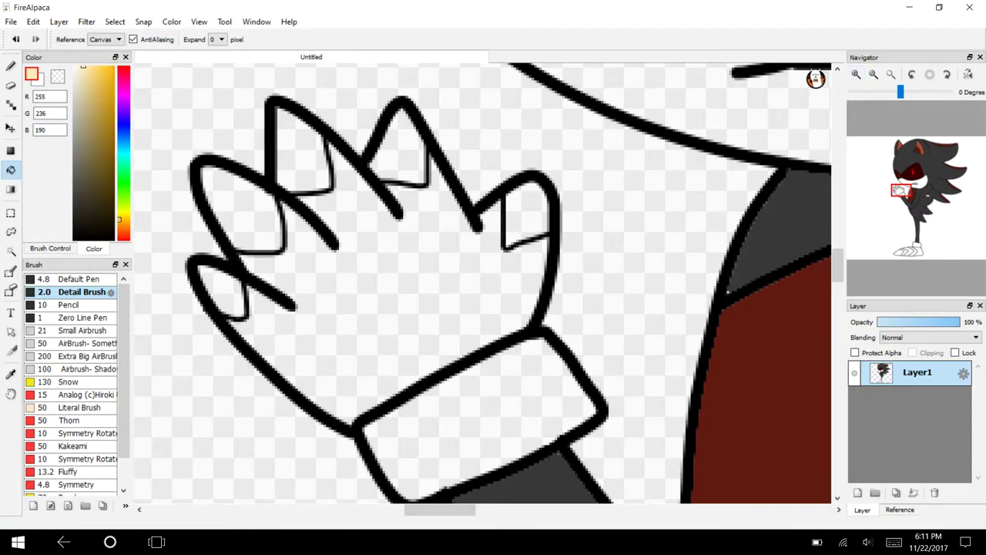
{"action": "left_click", "coordinate": [691, 108]}
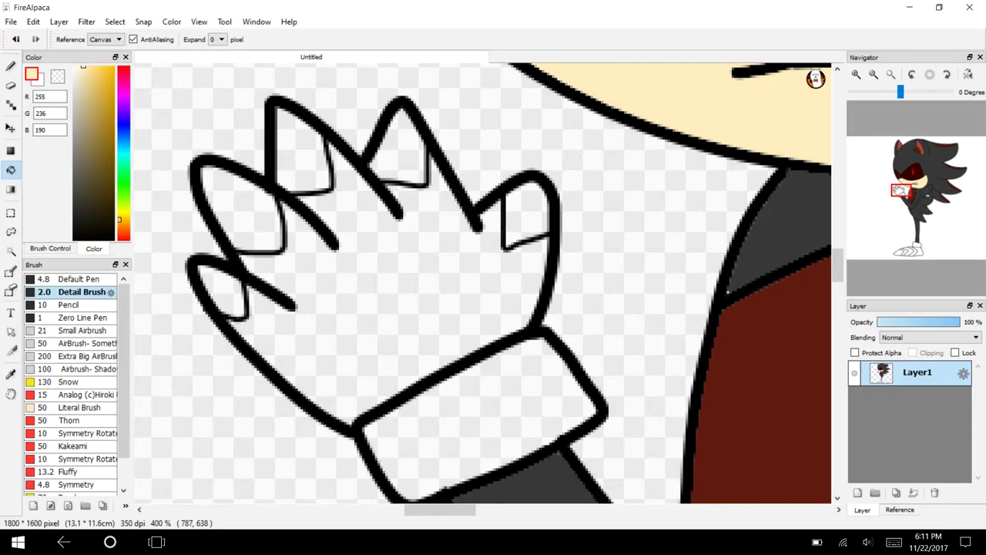
Fill the glove cuff, the ankle cuff and two curved shoe stripes with dark purple (RGB 68, 36, 104).
{"action": "mouse_move", "coordinate": [119, 123]}
{"action": "left_mouse_down"}
{"action": "mouse_move", "coordinate": [119, 102]}
{"action": "mouse_move", "coordinate": [99, 160]}
{"action": "left_mouse_up"}
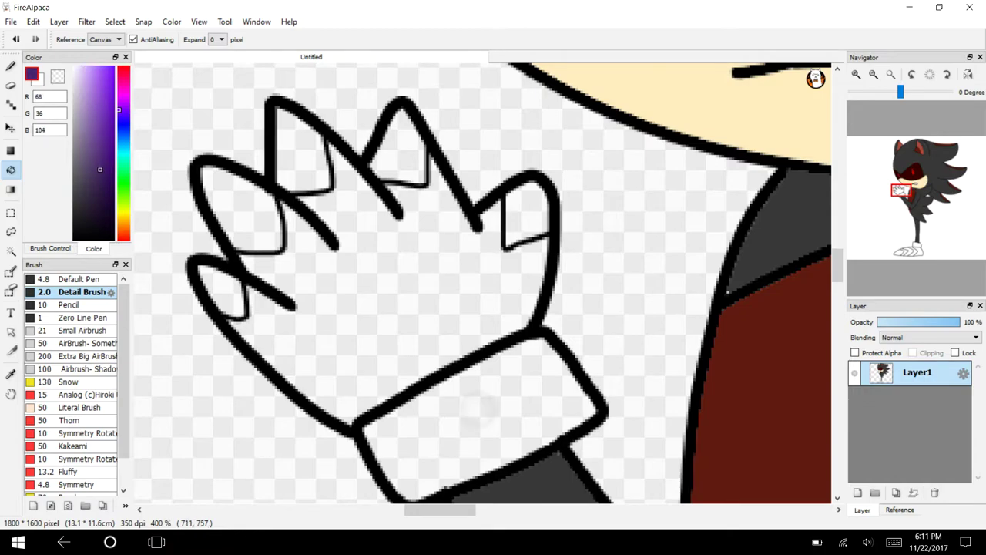
{"action": "left_click", "coordinate": [441, 426]}
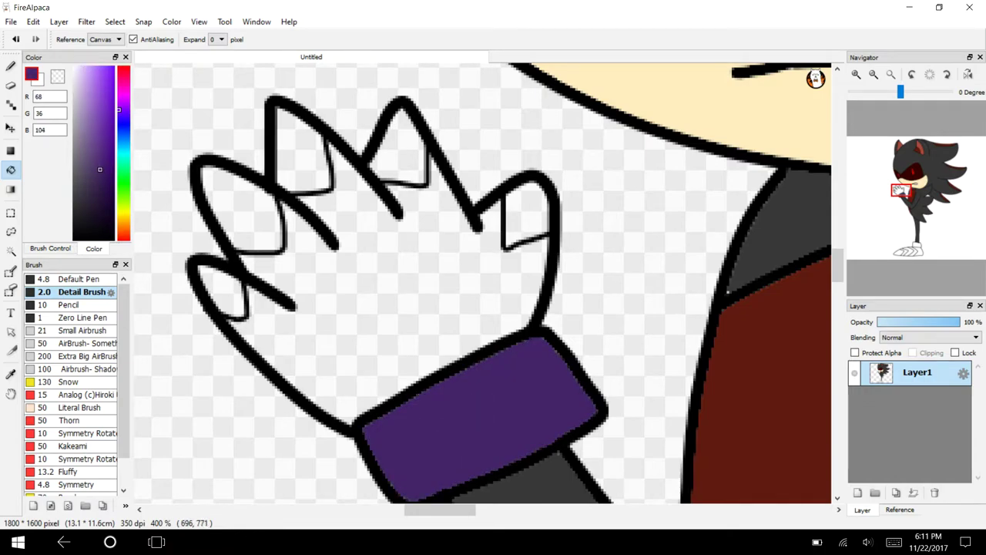
{"action": "left_click_drag", "start_coordinate": [903, 198], "coordinate": [908, 245]}
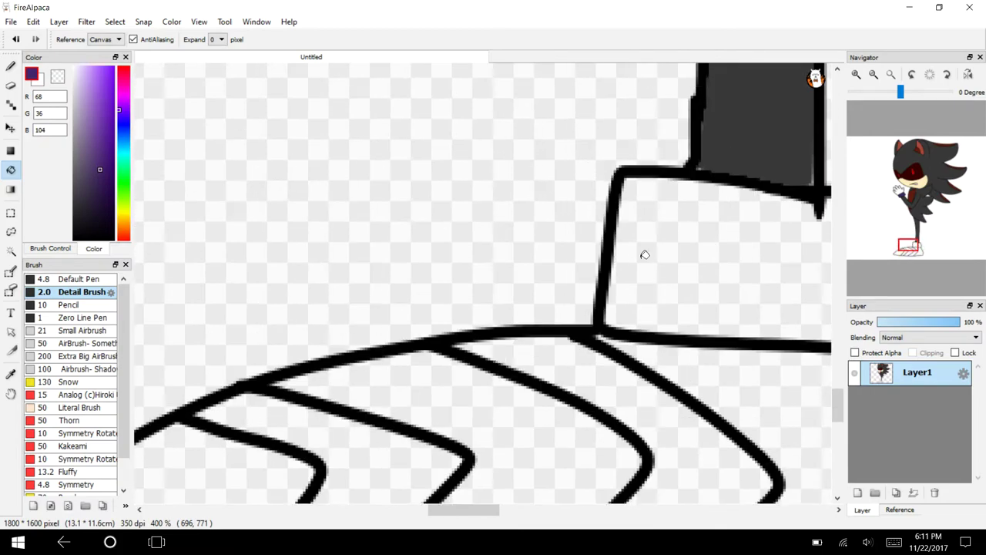
{"action": "left_click", "coordinate": [644, 262]}
{"action": "left_click", "coordinate": [328, 445]}
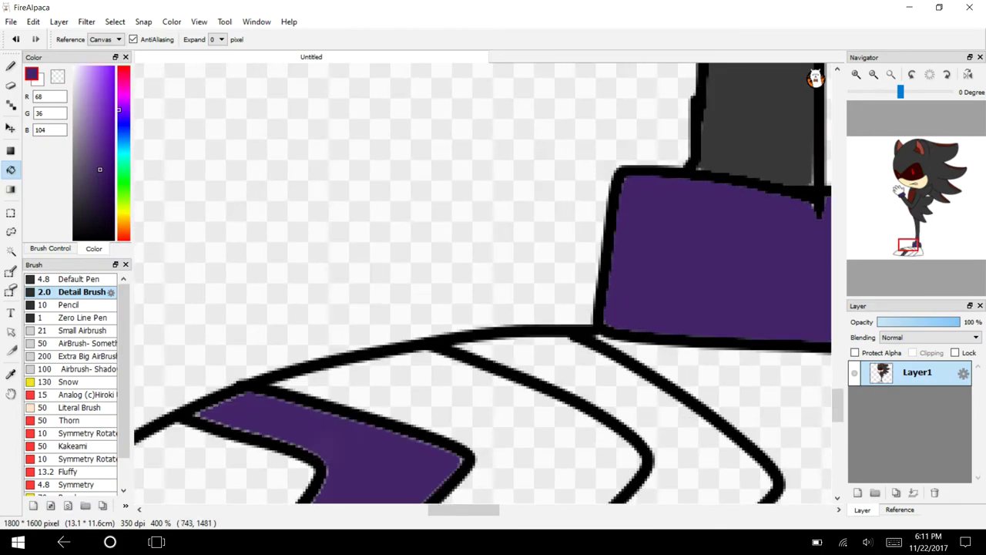
{"action": "left_click", "coordinate": [633, 397]}
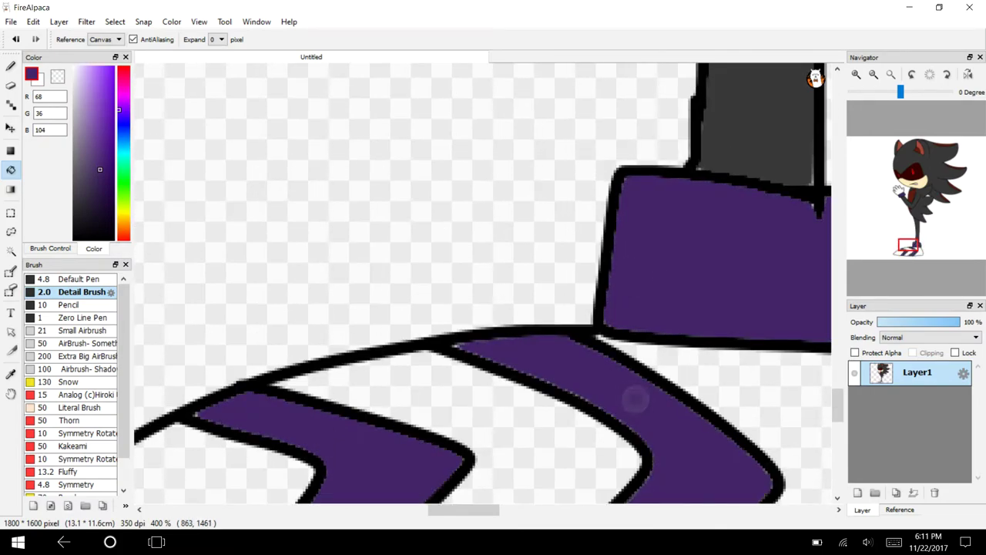
Sample the chest's brownish red (RGB 98, 27, 19) and fill the glove and the shoe's toe and heel sections with it.
{"action": "left_click_drag", "start_coordinate": [913, 241], "coordinate": [903, 193]}
{"action": "left_click", "coordinate": [10, 375]}
{"action": "left_click", "coordinate": [683, 320]}
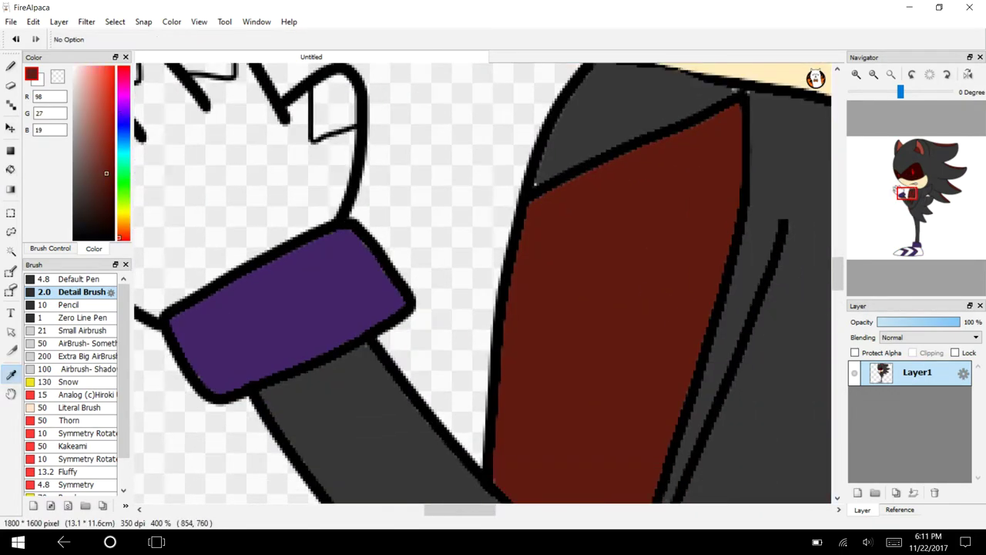
{"action": "key", "text": "g"}
{"action": "left_click", "coordinate": [182, 230]}
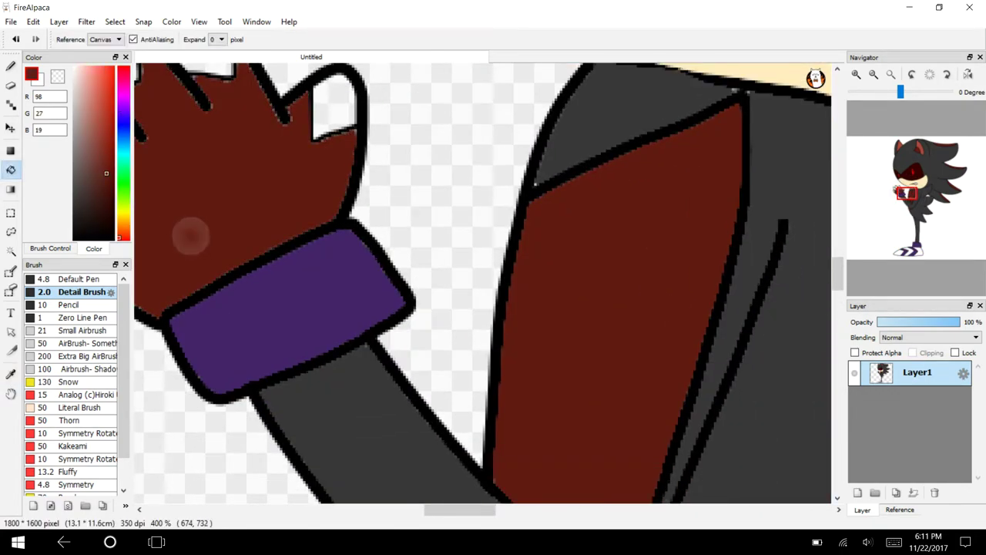
{"action": "left_click_drag", "start_coordinate": [907, 193], "coordinate": [908, 253]}
{"action": "left_click", "coordinate": [203, 247]}
{"action": "left_click", "coordinate": [813, 274]}
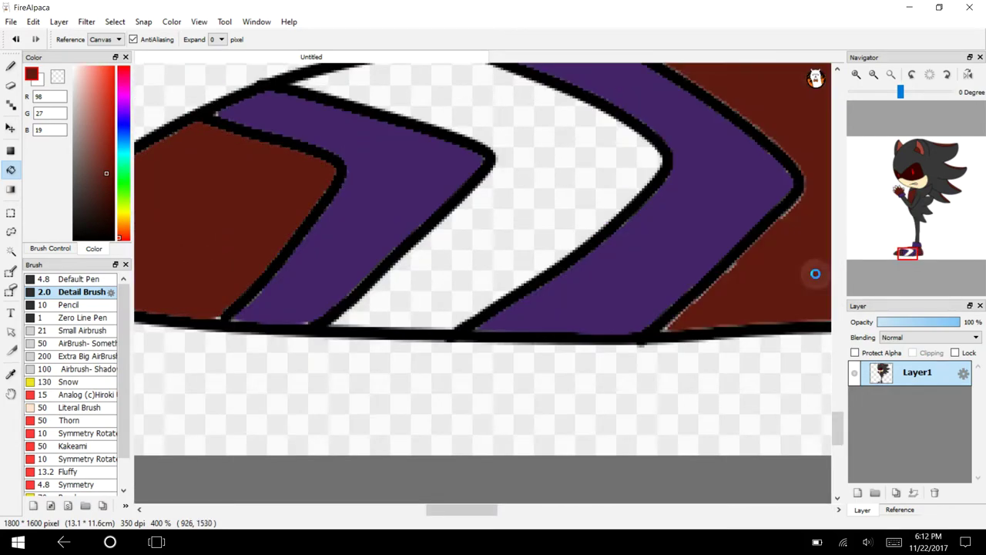
Fill the five claws and the shoe's middle stripe with bright red (RGB 240, 55, 32).
{"action": "left_click_drag", "start_coordinate": [903, 231], "coordinate": [899, 189]}
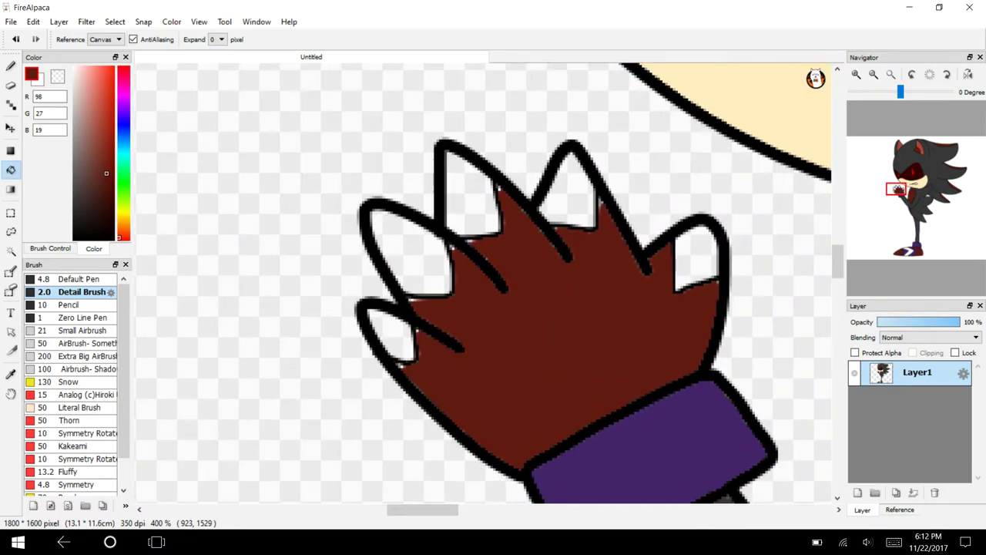
{"action": "left_click", "coordinate": [107, 73]}
{"action": "left_click", "coordinate": [391, 332]}
{"action": "left_click", "coordinate": [402, 245]}
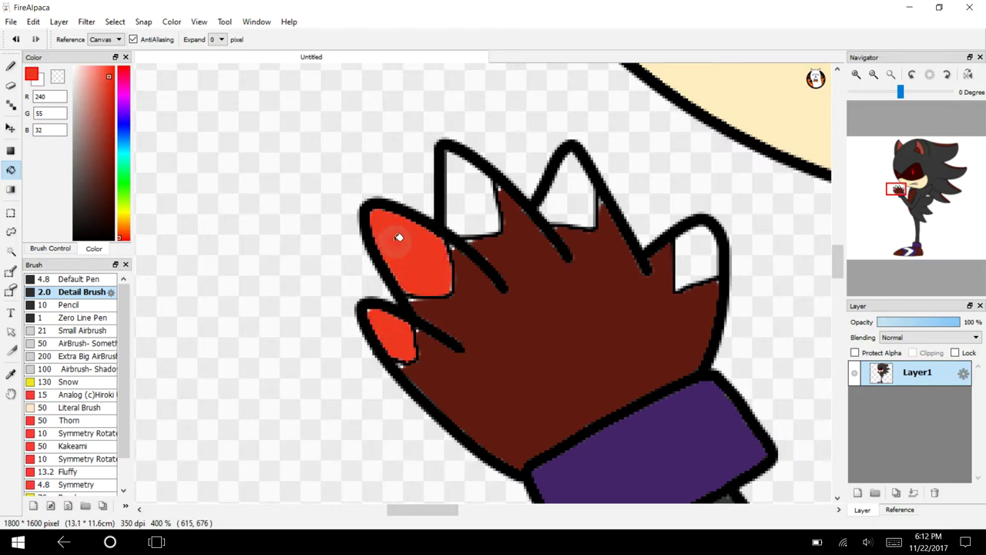
{"action": "left_click", "coordinate": [467, 192]}
{"action": "left_click", "coordinate": [572, 195]}
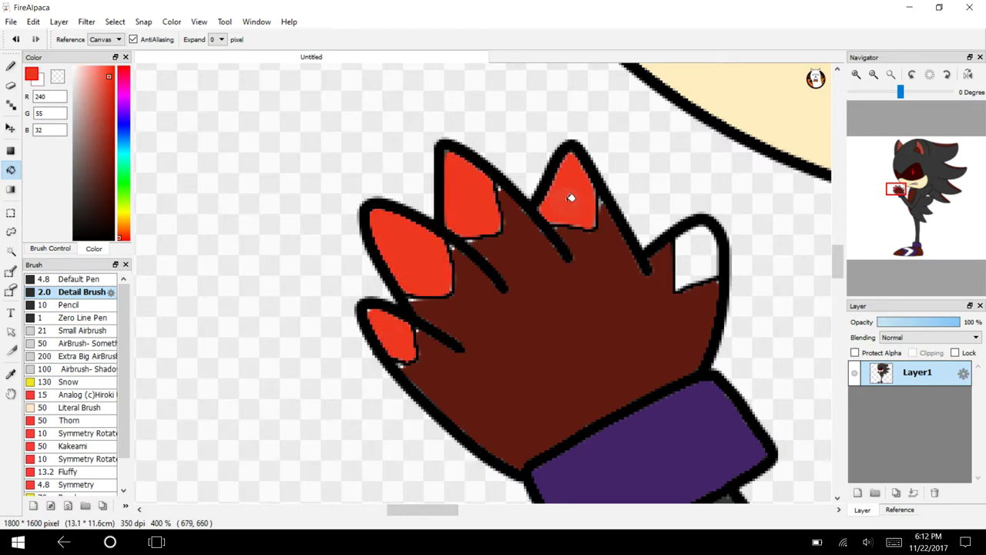
{"action": "left_click", "coordinate": [702, 256]}
{"action": "left_click_drag", "start_coordinate": [908, 208], "coordinate": [904, 252]}
{"action": "left_click", "coordinate": [595, 243]}
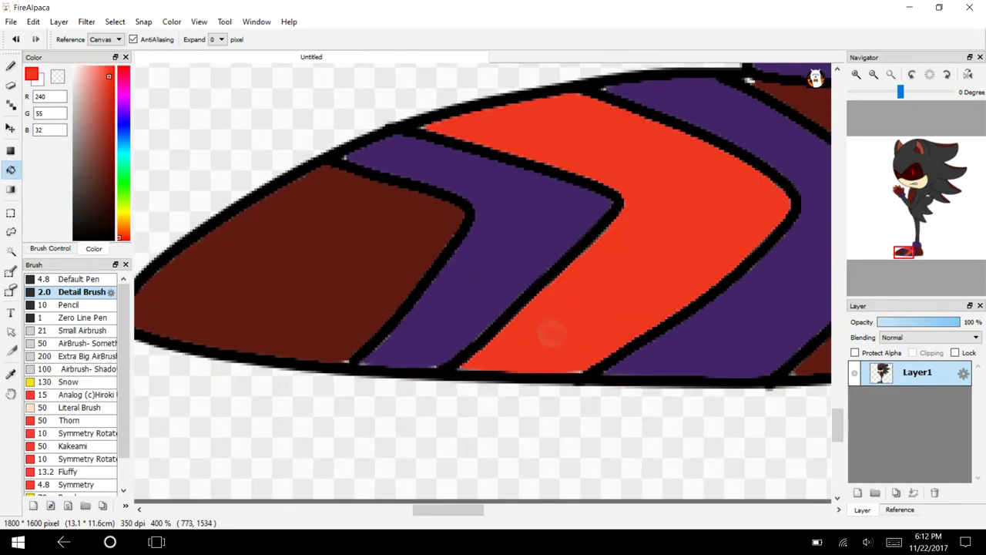
Add a new colour layer above the drawing and choose the size 10 Pencil brush in black.
{"action": "left_click", "coordinate": [891, 74]}
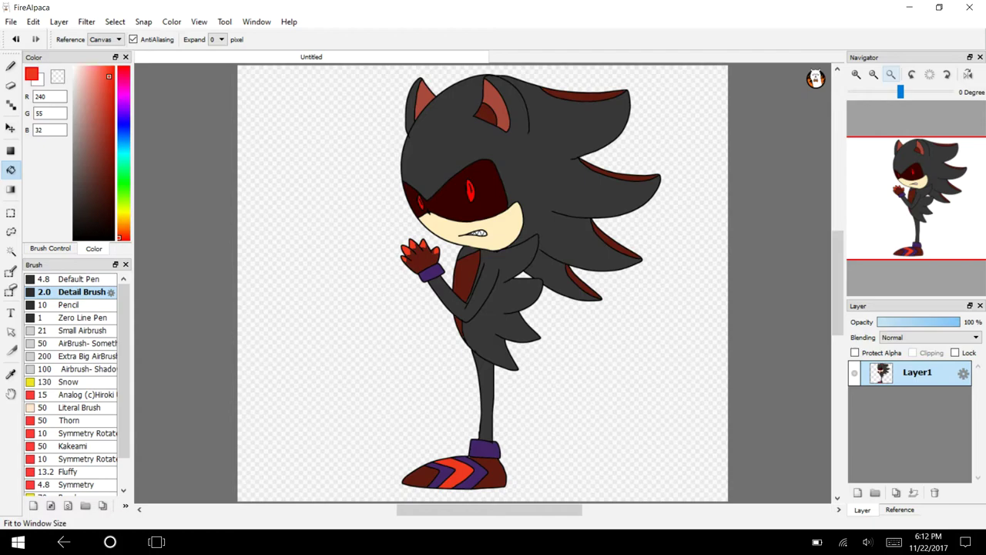
{"action": "left_click", "coordinate": [58, 22]}
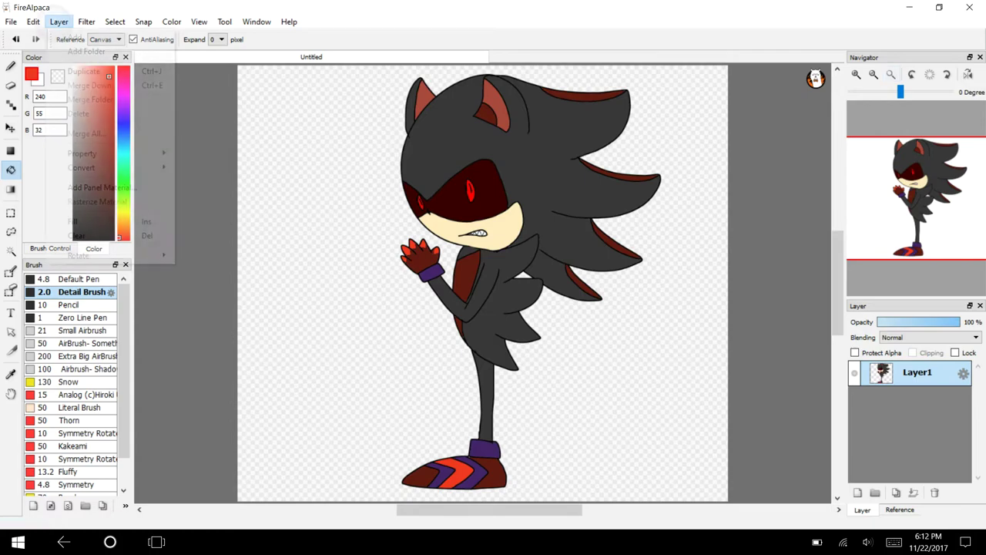
{"action": "left_click", "coordinate": [74, 37]}
{"action": "left_click", "coordinate": [74, 239]}
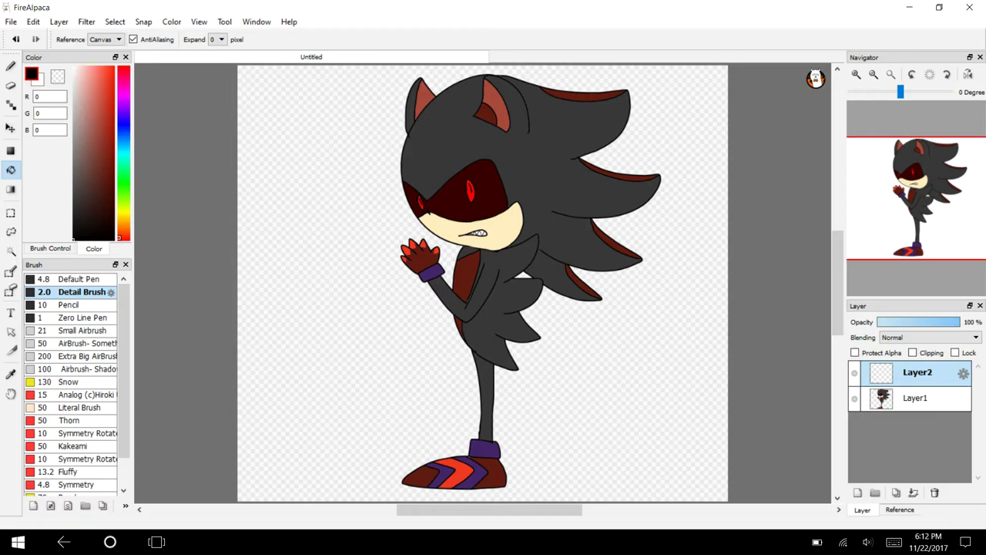
{"action": "left_click", "coordinate": [69, 305]}
Thicken the outer curve of the top back quill, from its tip to its lower notch, with the black Pencil.
{"action": "left_click", "coordinate": [856, 75]}
{"action": "left_click", "coordinate": [856, 75]}
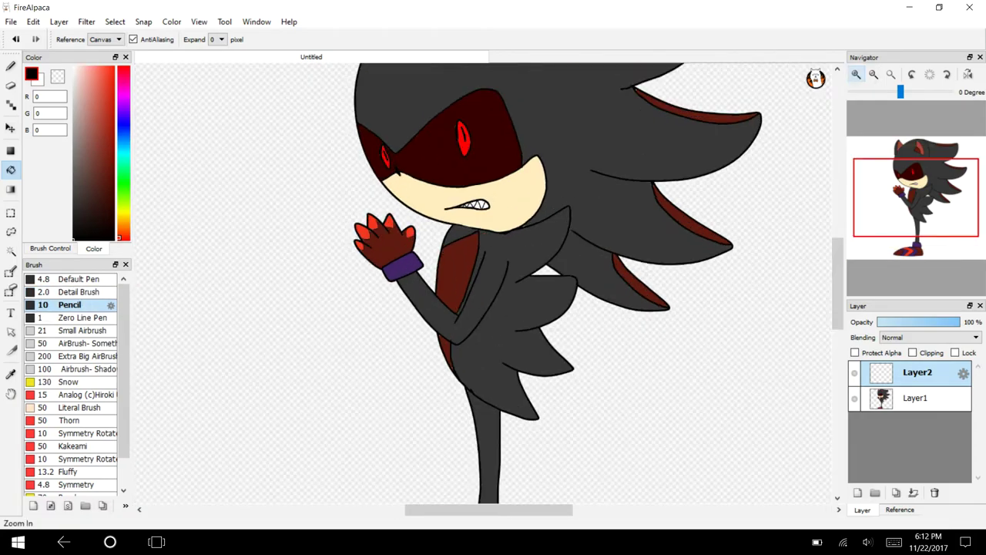
{"action": "left_click", "coordinate": [856, 74]}
{"action": "left_click", "coordinate": [856, 75]}
{"action": "left_click", "coordinate": [856, 75]}
{"action": "left_click", "coordinate": [857, 75]}
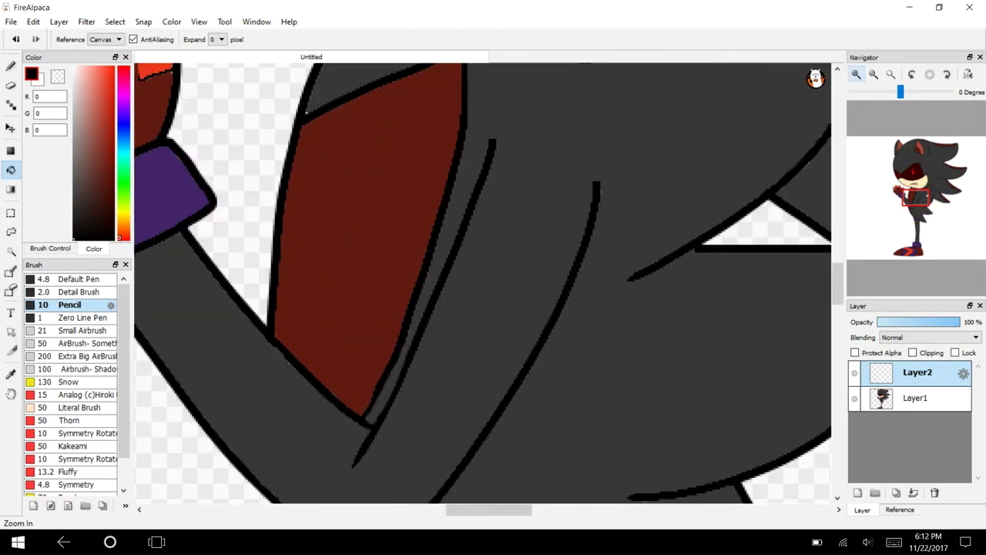
{"action": "left_click_drag", "start_coordinate": [917, 183], "coordinate": [955, 153]}
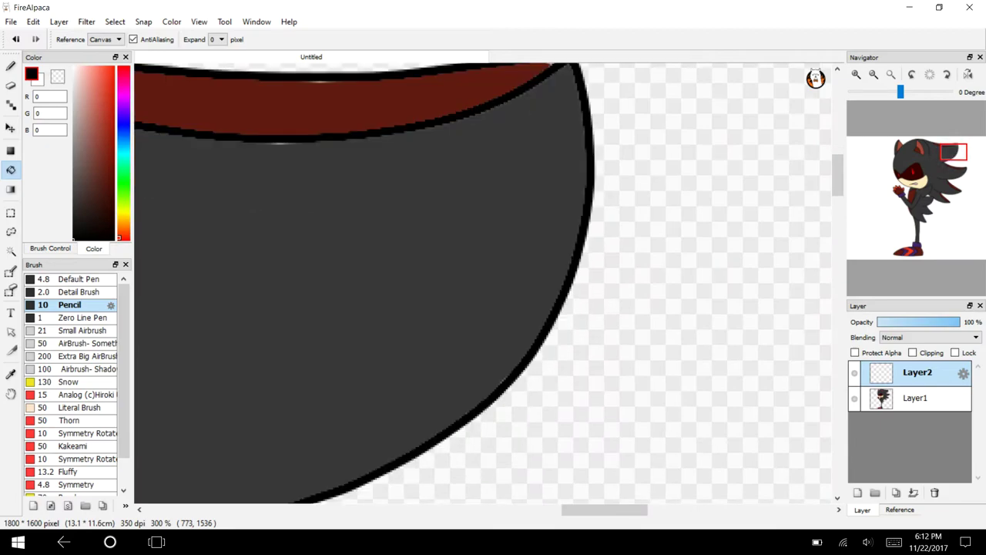
{"action": "left_click", "coordinate": [874, 74]}
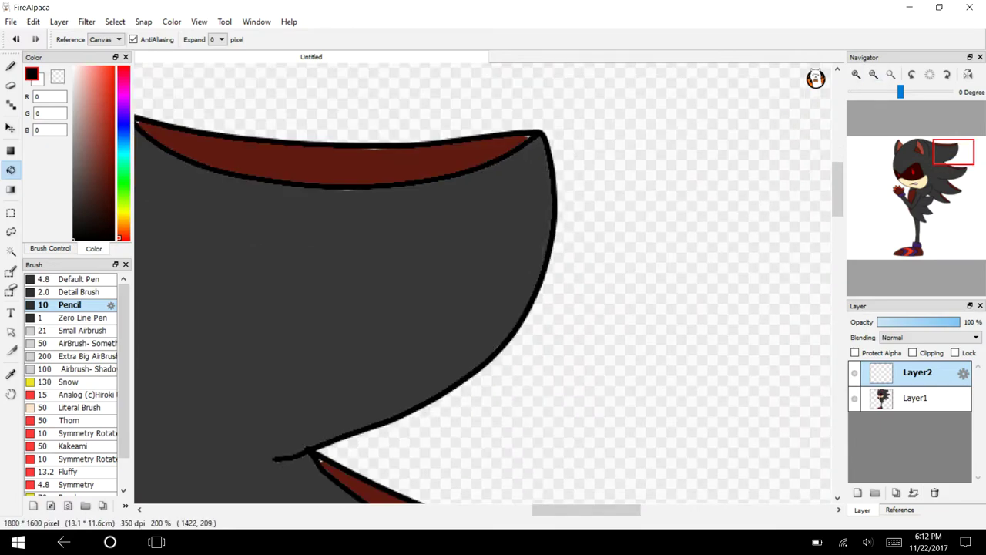
{"action": "key", "text": "b"}
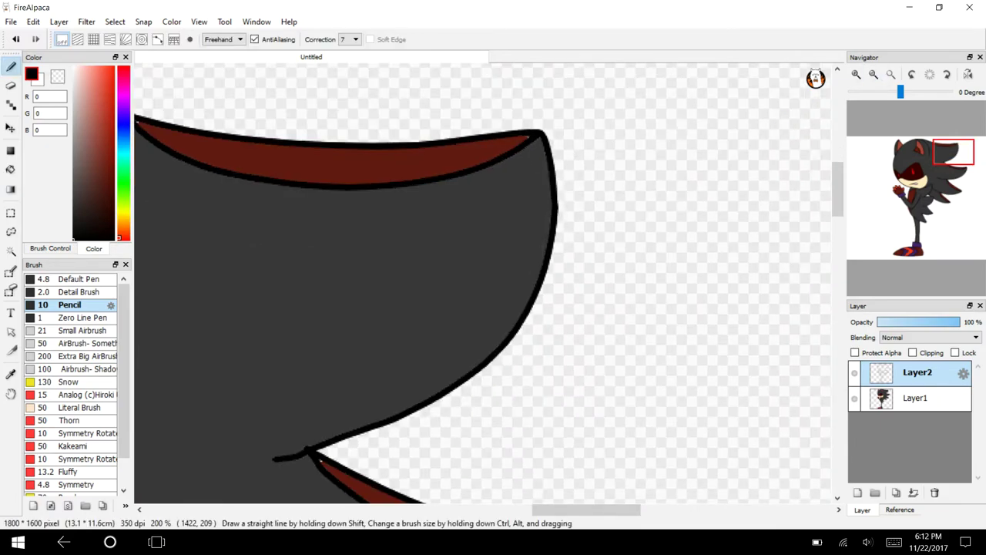
{"action": "left_click", "coordinate": [15, 39]}
{"action": "mouse_move", "coordinate": [535, 137]}
{"action": "left_mouse_down"}
{"action": "mouse_move", "coordinate": [551, 228]}
{"action": "mouse_move", "coordinate": [510, 337]}
{"action": "mouse_move", "coordinate": [466, 382]}
{"action": "mouse_move", "coordinate": [409, 417]}
{"action": "mouse_move", "coordinate": [303, 445]}
{"action": "left_mouse_up"}
Extend the thick black line inward past the notch between the top and second quills.
{"action": "left_click", "coordinate": [873, 74]}
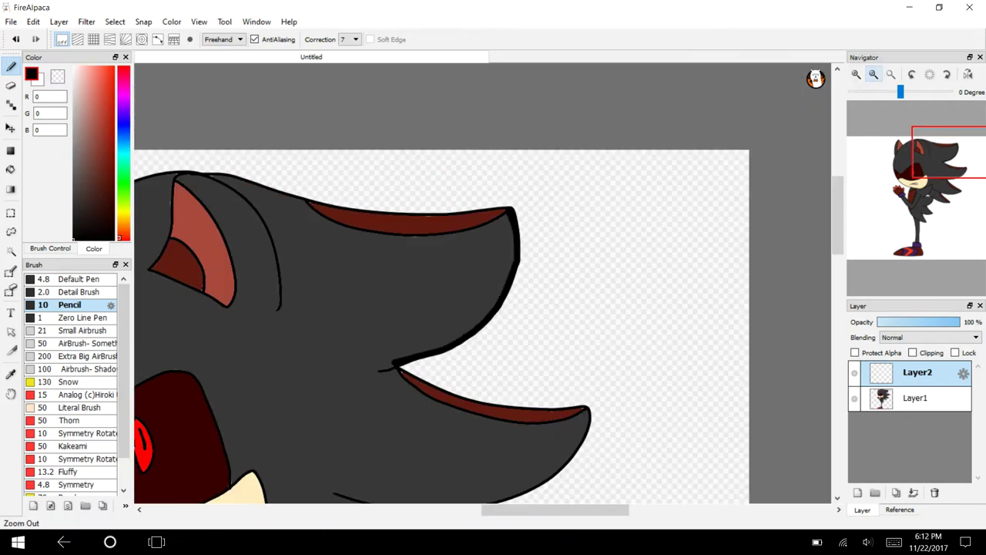
{"action": "left_click", "coordinate": [856, 74]}
{"action": "left_click", "coordinate": [856, 74]}
{"action": "left_click_drag", "start_coordinate": [945, 164], "coordinate": [947, 164]}
{"action": "left_click_drag", "start_coordinate": [392, 211], "coordinate": [337, 228]}
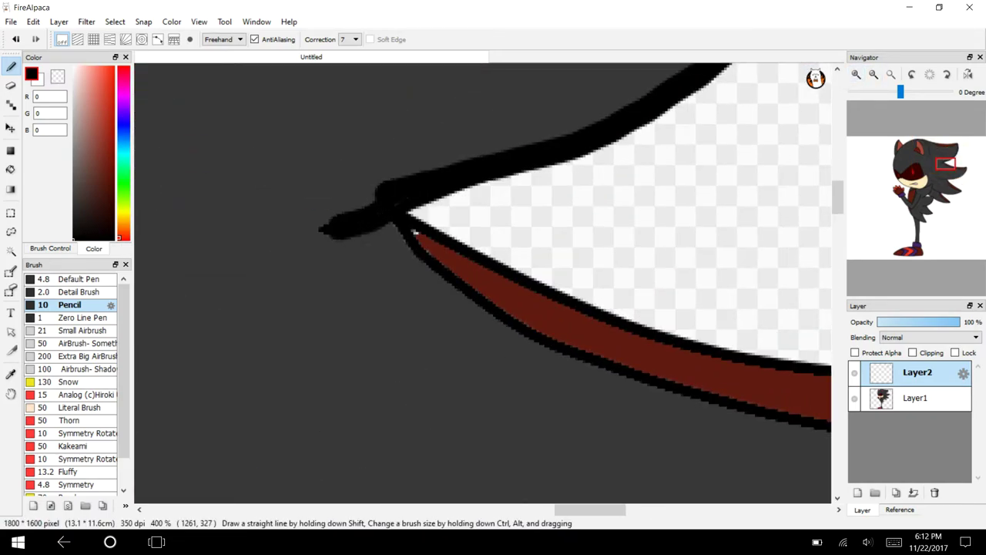
Thicken the second quill's outline along its upper edge, around the tip and down its outer curve to the third quill.
{"action": "mouse_move", "coordinate": [407, 220]}
{"action": "left_mouse_down"}
{"action": "mouse_move", "coordinate": [655, 320]}
{"action": "mouse_move", "coordinate": [831, 368]}
{"action": "left_mouse_up"}
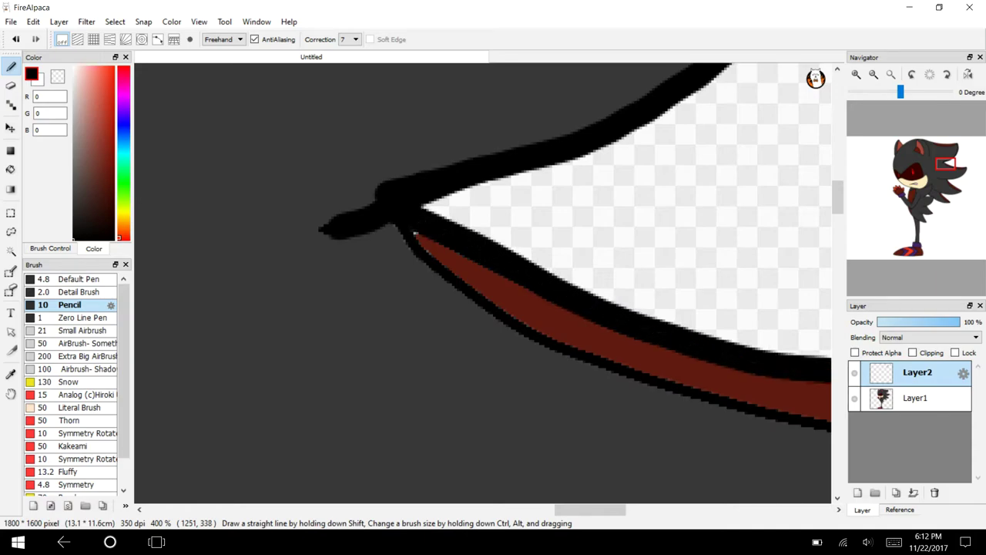
{"action": "left_click_drag", "start_coordinate": [595, 513], "coordinate": [633, 512]}
{"action": "mouse_move", "coordinate": [497, 376]}
{"action": "left_mouse_down"}
{"action": "mouse_move", "coordinate": [691, 388]}
{"action": "mouse_move", "coordinate": [796, 378]}
{"action": "left_mouse_up"}
{"action": "left_click_drag", "start_coordinate": [942, 174], "coordinate": [960, 170]}
{"action": "mouse_move", "coordinate": [688, 165]}
{"action": "left_mouse_down"}
{"action": "mouse_move", "coordinate": [694, 248]}
{"action": "mouse_move", "coordinate": [658, 326]}
{"action": "mouse_move", "coordinate": [594, 406]}
{"action": "mouse_move", "coordinate": [430, 505]}
{"action": "left_mouse_up"}
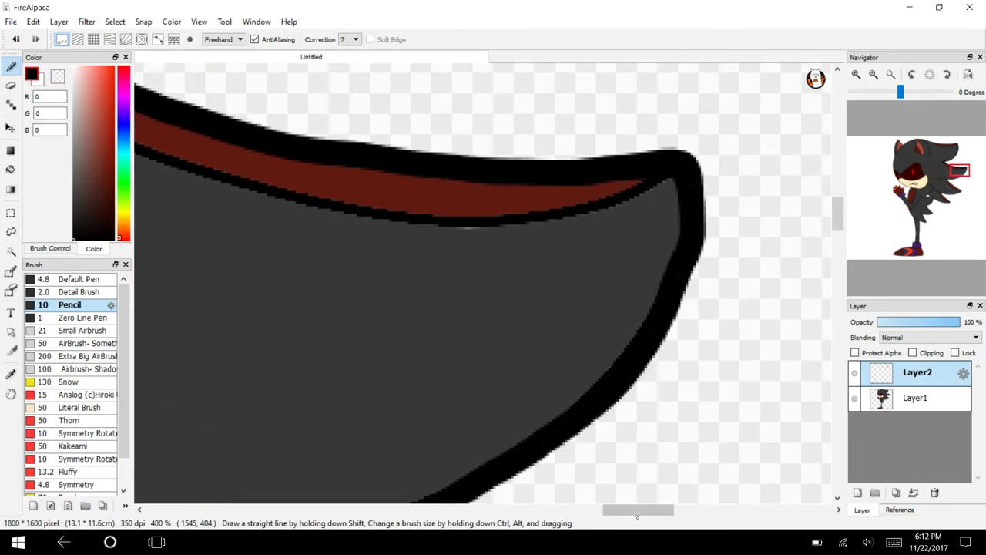
{"action": "left_click_drag", "start_coordinate": [637, 514], "coordinate": [589, 514]}
{"action": "left_click_drag", "start_coordinate": [838, 215], "coordinate": [839, 236]}
{"action": "left_click_drag", "start_coordinate": [947, 181], "coordinate": [955, 178]}
{"action": "mouse_move", "coordinate": [687, 199]}
{"action": "left_mouse_down"}
{"action": "mouse_move", "coordinate": [672, 220]}
{"action": "mouse_move", "coordinate": [568, 269]}
{"action": "mouse_move", "coordinate": [454, 298]}
{"action": "mouse_move", "coordinate": [280, 308]}
{"action": "mouse_move", "coordinate": [223, 299]}
{"action": "mouse_move", "coordinate": [234, 303]}
{"action": "mouse_move", "coordinate": [244, 358]}
{"action": "mouse_move", "coordinate": [238, 353]}
{"action": "mouse_move", "coordinate": [273, 363]}
{"action": "mouse_move", "coordinate": [388, 463]}
{"action": "mouse_move", "coordinate": [475, 502]}
{"action": "left_mouse_up"}
Thicken the third quill's upper edge and tip with the black Pencil, touching up the edge's bump with the Eraser.
{"action": "mouse_move", "coordinate": [956, 182]}
{"action": "left_mouse_down"}
{"action": "mouse_move", "coordinate": [962, 196]}
{"action": "mouse_move", "coordinate": [958, 186]}
{"action": "left_mouse_up"}
{"action": "left_click_drag", "start_coordinate": [341, 253], "coordinate": [615, 441]}
{"action": "key", "text": "e"}
{"action": "left_click_drag", "start_coordinate": [361, 236], "coordinate": [409, 279]}
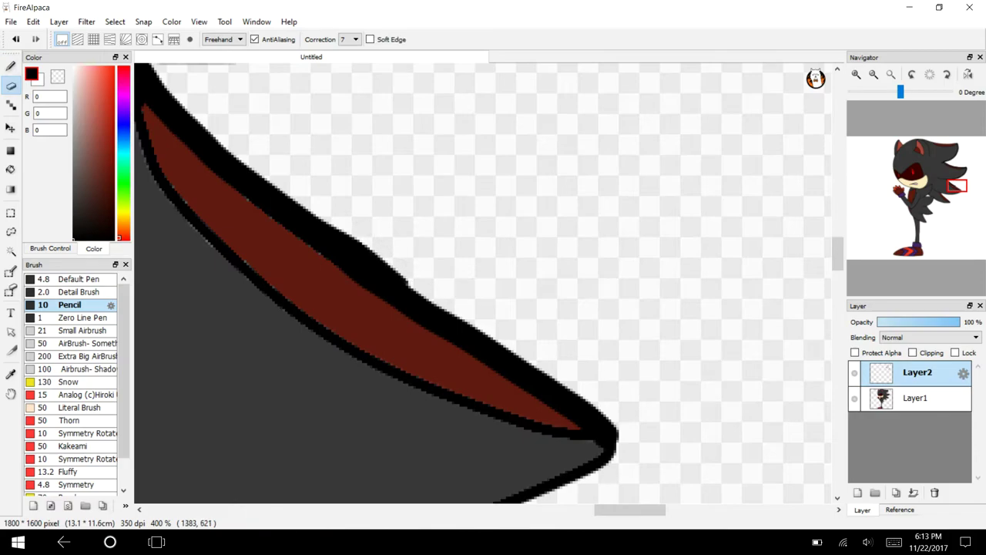
{"action": "key", "text": "b"}
{"action": "mouse_move", "coordinate": [609, 441]}
{"action": "left_mouse_down"}
{"action": "mouse_move", "coordinate": [545, 486]}
{"action": "mouse_move", "coordinate": [424, 505]}
{"action": "left_mouse_up"}
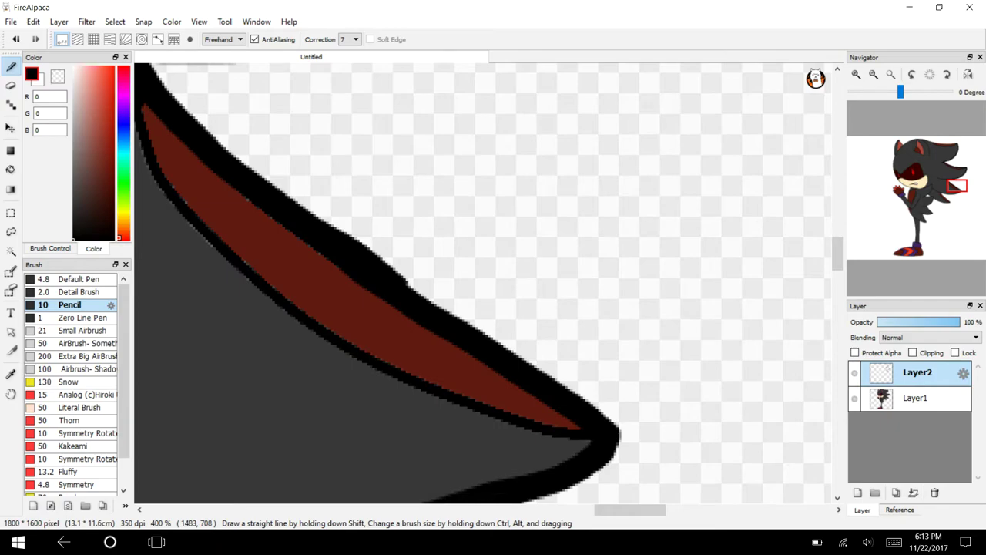
Thicken the third quill's lower edge with a long black Pencil stroke running inward across the fourth quill's base.
{"action": "left_click", "coordinate": [873, 74]}
{"action": "left_click_drag", "start_coordinate": [838, 256], "coordinate": [839, 274]}
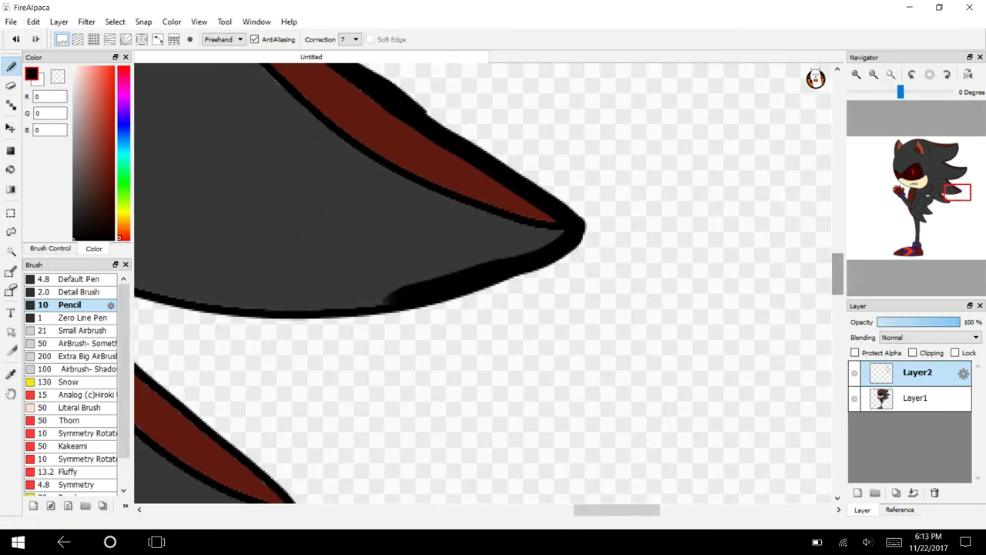
{"action": "left_click_drag", "start_coordinate": [617, 510], "coordinate": [583, 511]}
{"action": "left_click", "coordinate": [857, 74]}
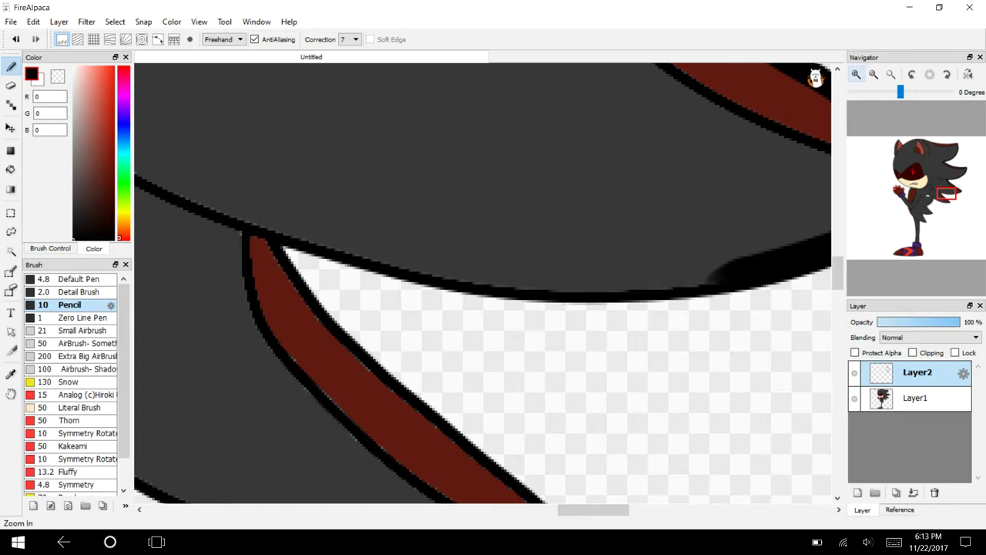
{"action": "mouse_move", "coordinate": [766, 263]}
{"action": "left_mouse_down"}
{"action": "mouse_move", "coordinate": [642, 282]}
{"action": "mouse_move", "coordinate": [447, 266]}
{"action": "mouse_move", "coordinate": [302, 238]}
{"action": "mouse_move", "coordinate": [114, 159]}
{"action": "left_mouse_up"}
Thicken the fourth quill's outline along its upper edge, tip and lower edge, redoing the first stroke on the upper edge.
{"action": "mouse_move", "coordinate": [259, 237]}
{"action": "left_mouse_down"}
{"action": "mouse_move", "coordinate": [373, 349]}
{"action": "mouse_move", "coordinate": [426, 423]}
{"action": "left_mouse_up"}
{"action": "key", "text": "ctrl+z"}
{"action": "mouse_move", "coordinate": [251, 238]}
{"action": "left_mouse_down"}
{"action": "mouse_move", "coordinate": [339, 348]}
{"action": "mouse_move", "coordinate": [484, 475]}
{"action": "mouse_move", "coordinate": [551, 505]}
{"action": "left_mouse_up"}
{"action": "left_click_drag", "start_coordinate": [837, 287], "coordinate": [837, 310]}
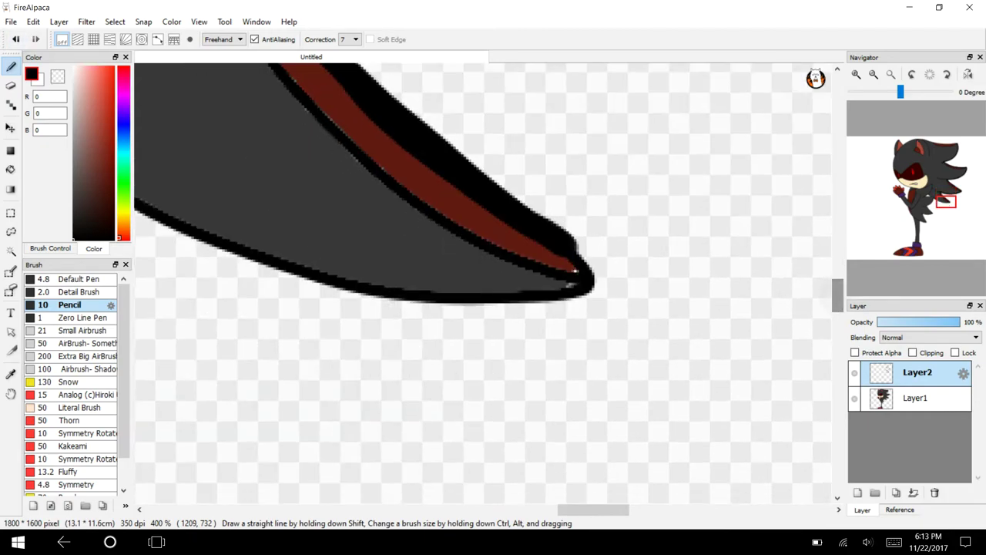
{"action": "mouse_move", "coordinate": [546, 236]}
{"action": "left_mouse_down"}
{"action": "mouse_move", "coordinate": [538, 291]}
{"action": "mouse_move", "coordinate": [359, 279]}
{"action": "mouse_move", "coordinate": [209, 226]}
{"action": "mouse_move", "coordinate": [76, 155]}
{"action": "left_mouse_up"}
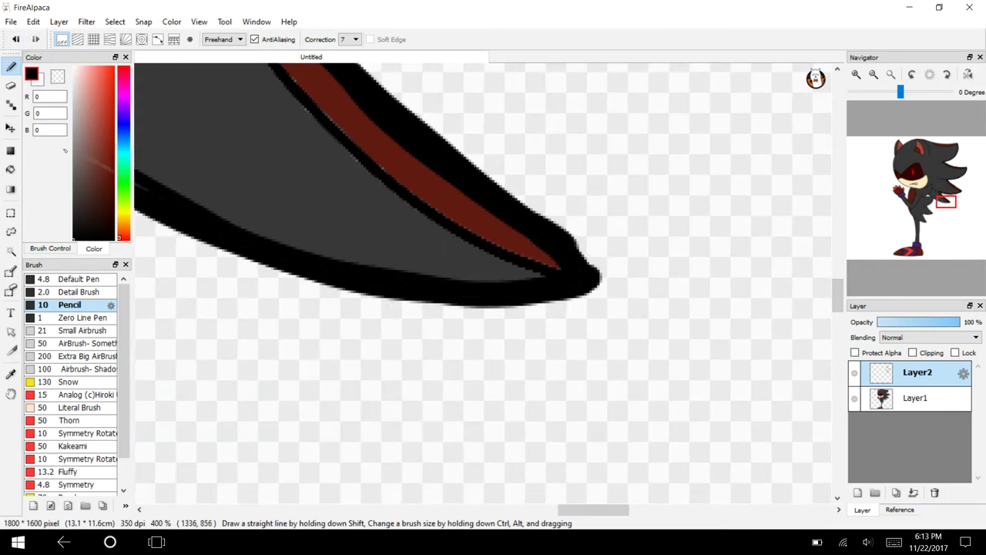
{"action": "left_click_drag", "start_coordinate": [594, 510], "coordinate": [546, 510]}
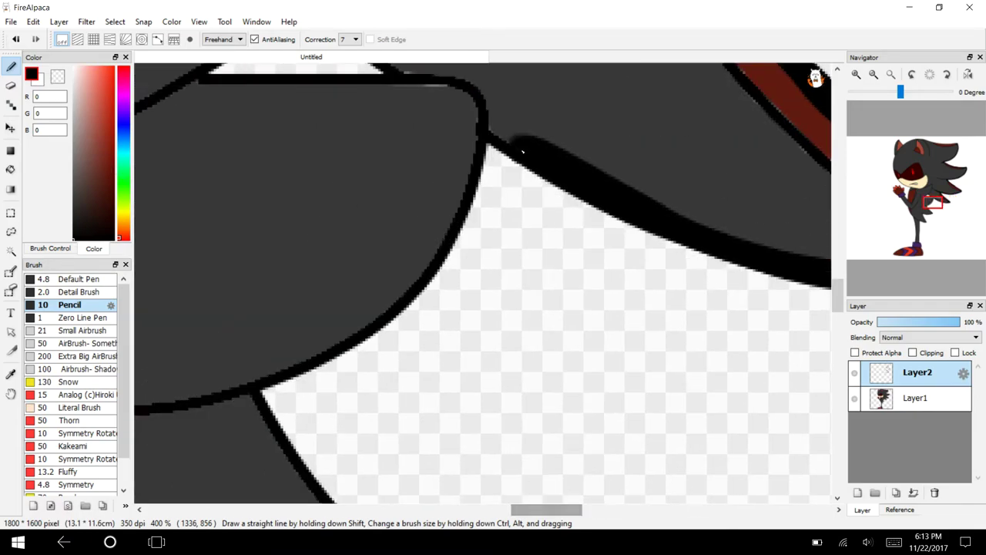
{"action": "left_click_drag", "start_coordinate": [522, 152], "coordinate": [492, 128]}
Thicken the short line above the gap behind the shoulder and complete the inner end of the third quill's lower line.
{"action": "left_click_drag", "start_coordinate": [838, 296], "coordinate": [838, 277]}
{"action": "left_click_drag", "start_coordinate": [313, 272], "coordinate": [413, 334]}
{"action": "left_click_drag", "start_coordinate": [585, 135], "coordinate": [464, 65]}
{"action": "left_click", "coordinate": [873, 75]}
{"action": "left_click", "coordinate": [873, 75]}
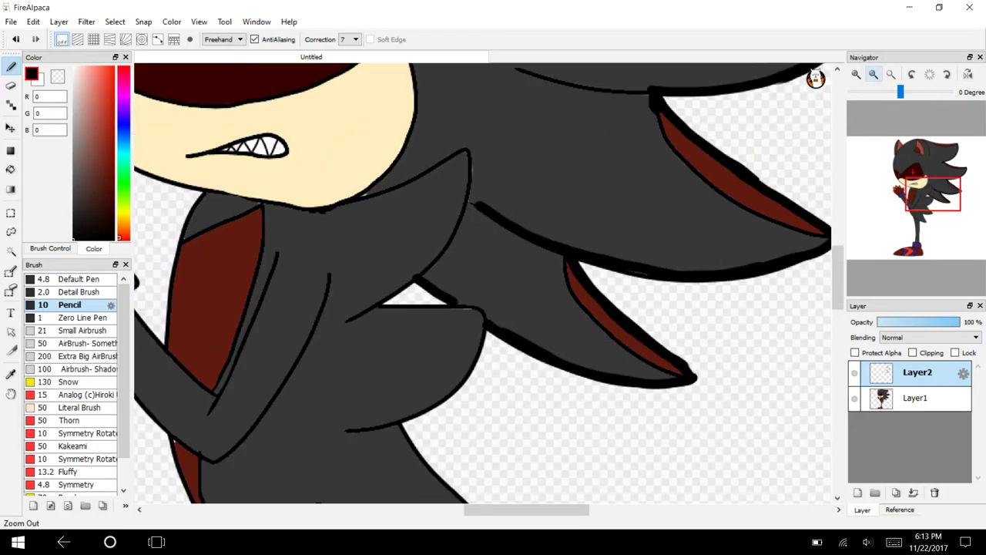
Thicken the curved line behind the near ear with the black Pencil, working from its lower end up towards the top of the head.
{"action": "left_click_drag", "start_coordinate": [945, 178], "coordinate": [935, 134]}
{"action": "left_click", "coordinate": [857, 75]}
{"action": "left_click", "coordinate": [856, 75]}
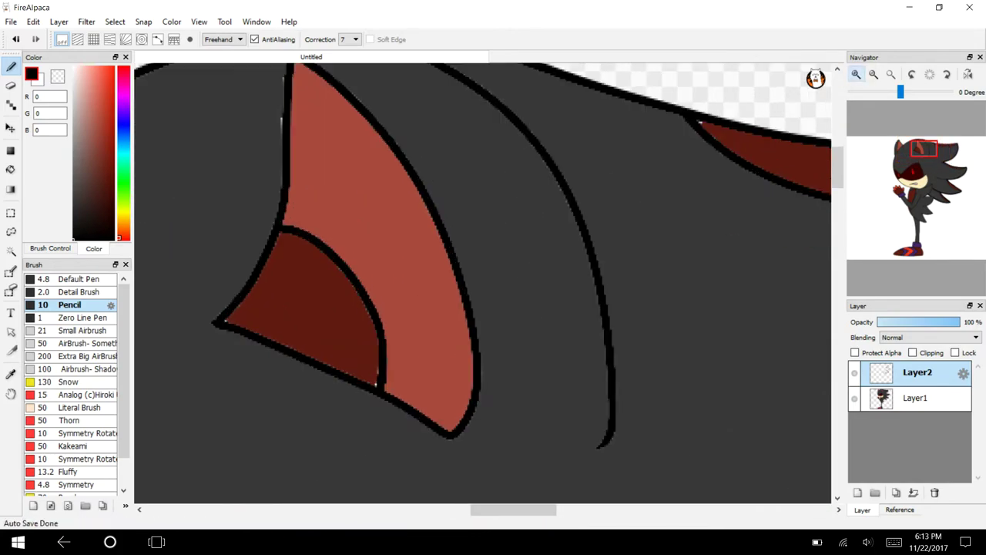
{"action": "mouse_move", "coordinate": [607, 451]}
{"action": "left_mouse_down"}
{"action": "mouse_move", "coordinate": [626, 406]}
{"action": "mouse_move", "coordinate": [594, 231]}
{"action": "mouse_move", "coordinate": [543, 131]}
{"action": "left_mouse_up"}
{"action": "left_click_drag", "start_coordinate": [623, 394], "coordinate": [614, 293]}
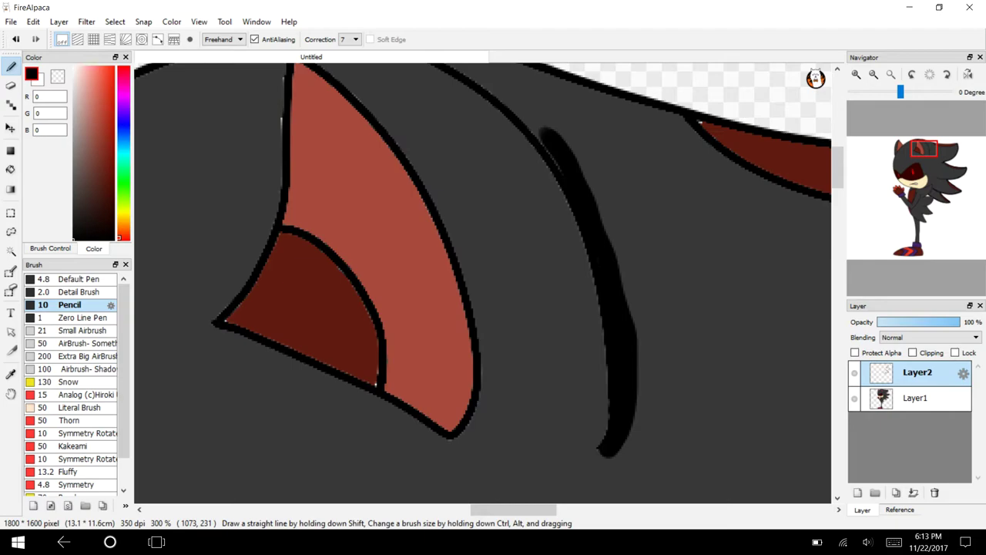
{"action": "scroll", "coordinate": [544, 135], "scroll_direction": "up", "scroll_amount": 3}
{"action": "mouse_move", "coordinate": [563, 309]}
{"action": "left_mouse_down"}
{"action": "mouse_move", "coordinate": [527, 262]}
{"action": "mouse_move", "coordinate": [402, 177]}
{"action": "left_mouse_up"}
{"action": "left_click_drag", "start_coordinate": [566, 286], "coordinate": [435, 183]}
Thicken the shoulder spike's outer edge from its tip to the inner end of its lower line, redoing the first stroke.
{"action": "mouse_move", "coordinate": [925, 145]}
{"action": "left_mouse_down"}
{"action": "mouse_move", "coordinate": [914, 163]}
{"action": "mouse_move", "coordinate": [918, 201]}
{"action": "mouse_move", "coordinate": [922, 179]}
{"action": "mouse_move", "coordinate": [926, 191]}
{"action": "left_mouse_up"}
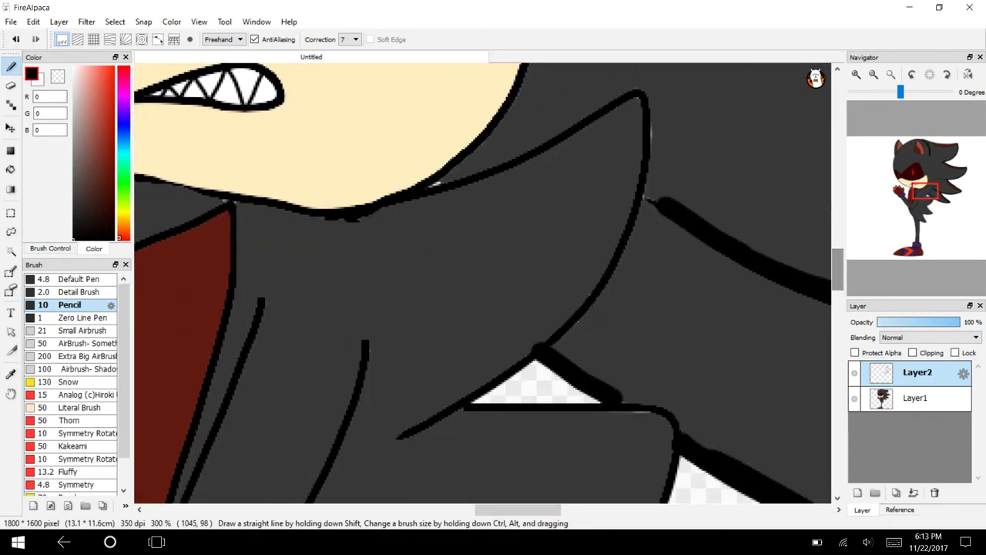
{"action": "mouse_move", "coordinate": [636, 118]}
{"action": "left_mouse_down"}
{"action": "mouse_move", "coordinate": [612, 223]}
{"action": "mouse_move", "coordinate": [539, 343]}
{"action": "mouse_move", "coordinate": [501, 374]}
{"action": "left_mouse_up"}
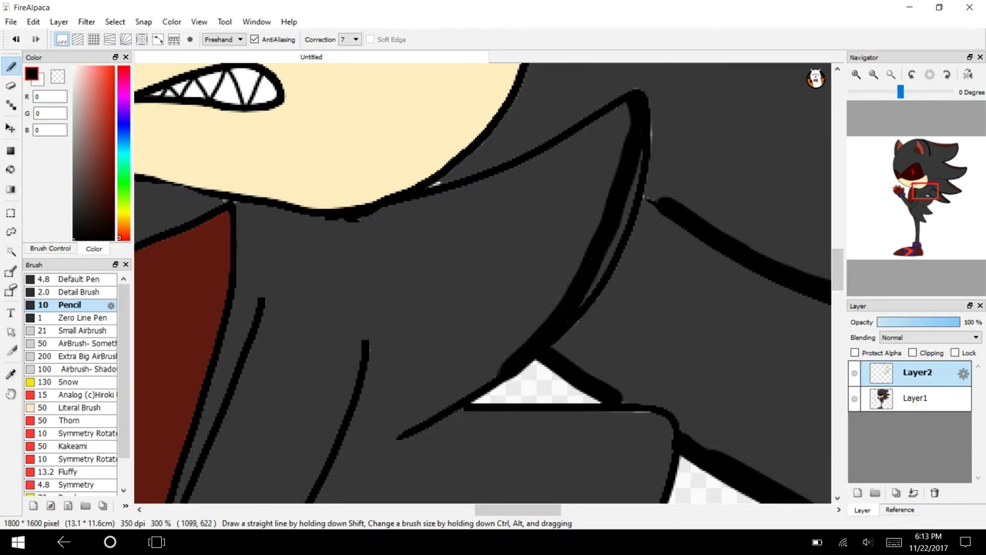
{"action": "left_click", "coordinate": [14, 39]}
{"action": "mouse_move", "coordinate": [637, 96]}
{"action": "left_mouse_down"}
{"action": "mouse_move", "coordinate": [642, 166]}
{"action": "mouse_move", "coordinate": [594, 294]}
{"action": "mouse_move", "coordinate": [515, 372]}
{"action": "mouse_move", "coordinate": [397, 430]}
{"action": "left_mouse_up"}
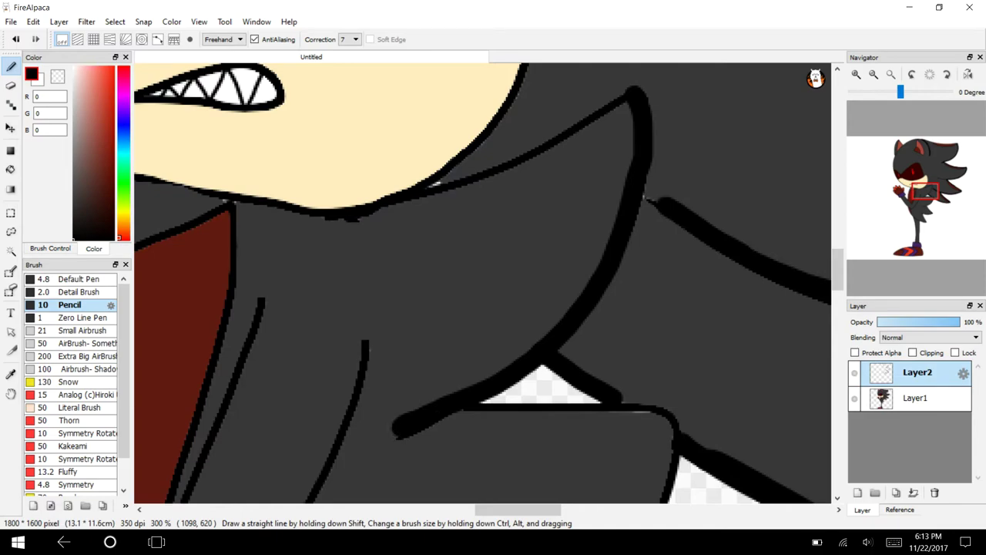
Thicken the upper back spike's outline along its top edge, rounded tip and lower edge.
{"action": "left_click_drag", "start_coordinate": [463, 408], "coordinate": [662, 420]}
{"action": "left_click_drag", "start_coordinate": [840, 270], "coordinate": [839, 292]}
{"action": "mouse_move", "coordinate": [660, 149]}
{"action": "left_mouse_down"}
{"action": "mouse_move", "coordinate": [667, 219]}
{"action": "mouse_move", "coordinate": [637, 283]}
{"action": "mouse_move", "coordinate": [594, 333]}
{"action": "mouse_move", "coordinate": [495, 383]}
{"action": "mouse_move", "coordinate": [399, 399]}
{"action": "left_mouse_up"}
Thicken the outlines of the two lower back spikes along their upper edges, tips and lower edges.
{"action": "left_click_drag", "start_coordinate": [503, 391], "coordinate": [597, 503]}
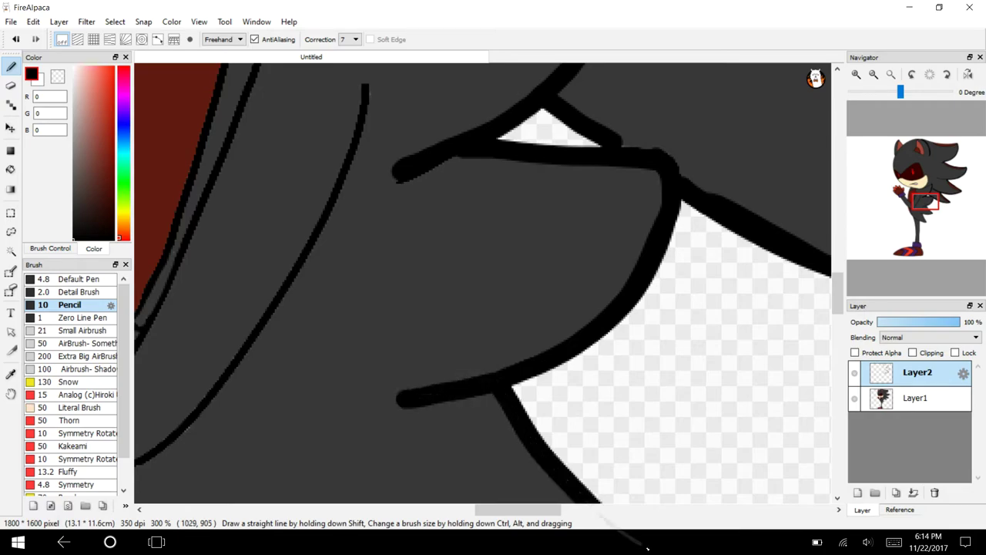
{"action": "left_click_drag", "start_coordinate": [839, 291], "coordinate": [839, 321]}
{"action": "mouse_move", "coordinate": [610, 237]}
{"action": "left_mouse_down"}
{"action": "mouse_move", "coordinate": [654, 275]}
{"action": "mouse_move", "coordinate": [584, 293]}
{"action": "mouse_move", "coordinate": [493, 292]}
{"action": "mouse_move", "coordinate": [343, 247]}
{"action": "left_mouse_up"}
{"action": "mouse_move", "coordinate": [402, 287]}
{"action": "left_mouse_down"}
{"action": "mouse_move", "coordinate": [462, 445]}
{"action": "mouse_move", "coordinate": [497, 497]}
{"action": "left_mouse_up"}
{"action": "left_click_drag", "start_coordinate": [478, 370], "coordinate": [511, 284]}
{"action": "left_click_drag", "start_coordinate": [501, 404], "coordinate": [250, 296]}
Thicken the leg's back edge from the lowest back spike down to the purple ankle cuff.
{"action": "scroll", "coordinate": [484, 283], "scroll_direction": "down", "scroll_amount": 3}
{"action": "scroll", "coordinate": [483, 283], "scroll_direction": "left", "scroll_amount": 3}
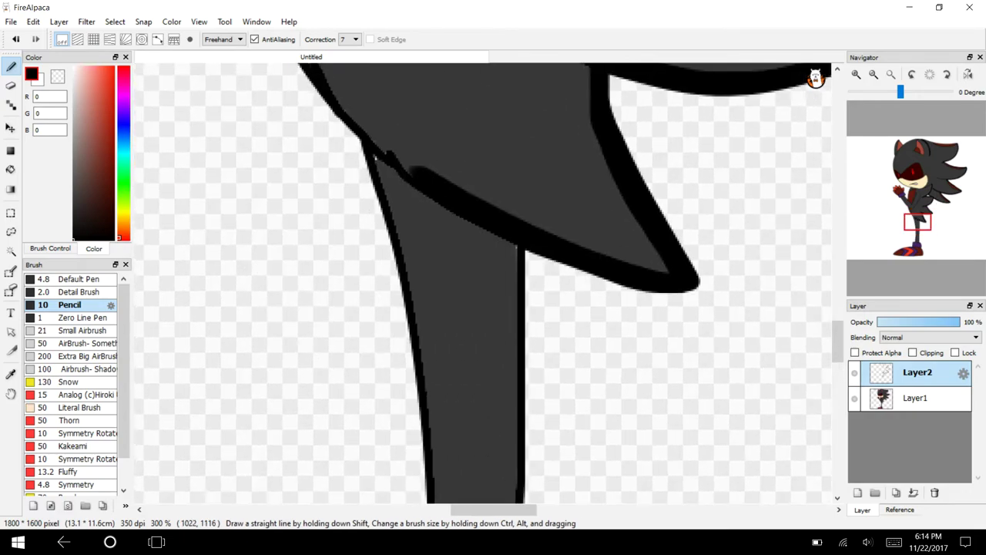
{"action": "left_click_drag", "start_coordinate": [515, 246], "coordinate": [506, 532]}
{"action": "left_click_drag", "start_coordinate": [517, 407], "coordinate": [521, 546]}
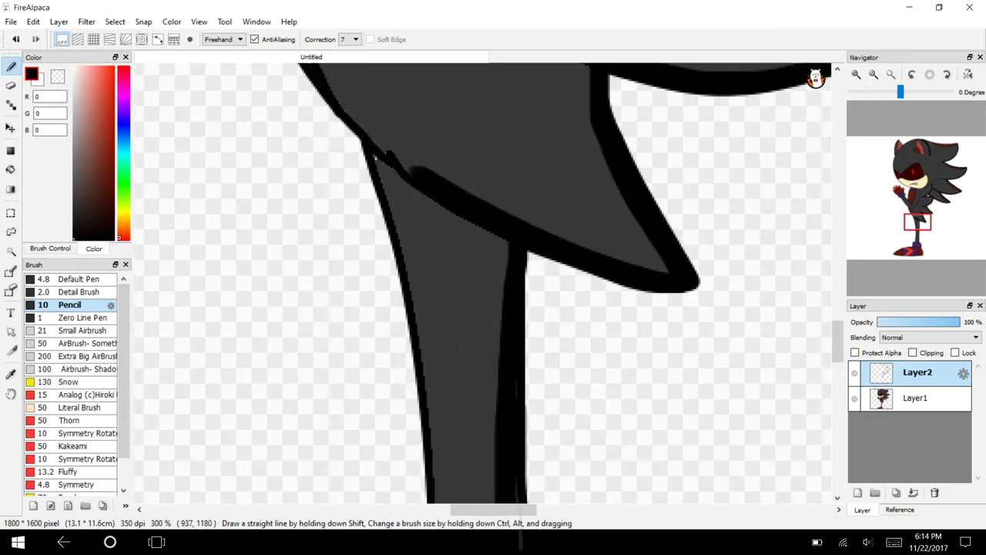
{"action": "left_click_drag", "start_coordinate": [838, 343], "coordinate": [839, 367]}
{"action": "left_click_drag", "start_coordinate": [503, 240], "coordinate": [497, 510]}
{"action": "left_click_drag", "start_coordinate": [839, 368], "coordinate": [838, 395]}
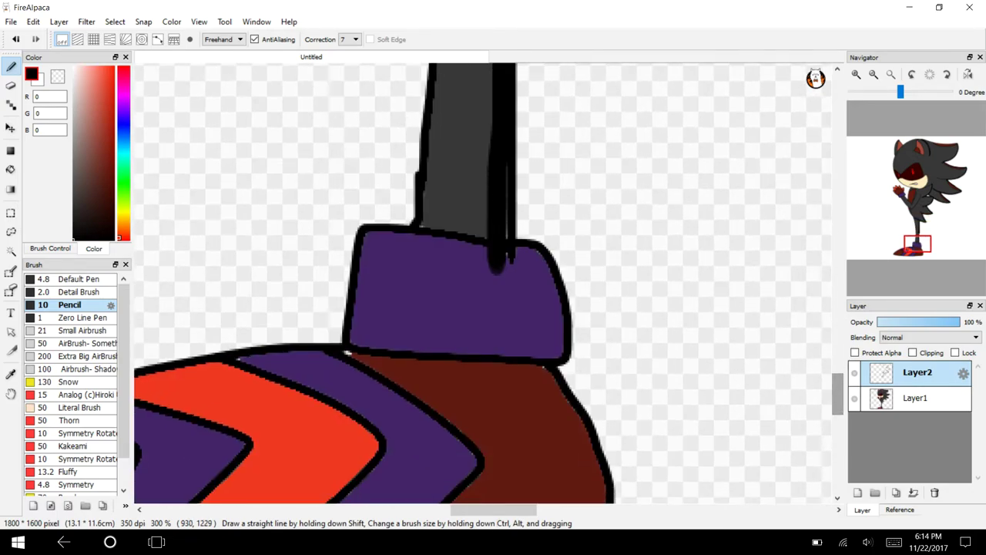
Erase the leg line's overrun on the purple ankle cuff and thicken the cuff's top, back and lower back edges.
{"action": "key", "text": "e"}
{"action": "mouse_move", "coordinate": [498, 270]}
{"action": "left_mouse_down"}
{"action": "mouse_move", "coordinate": [458, 275]}
{"action": "mouse_move", "coordinate": [531, 275]}
{"action": "mouse_move", "coordinate": [490, 246]}
{"action": "mouse_move", "coordinate": [461, 260]}
{"action": "left_mouse_up"}
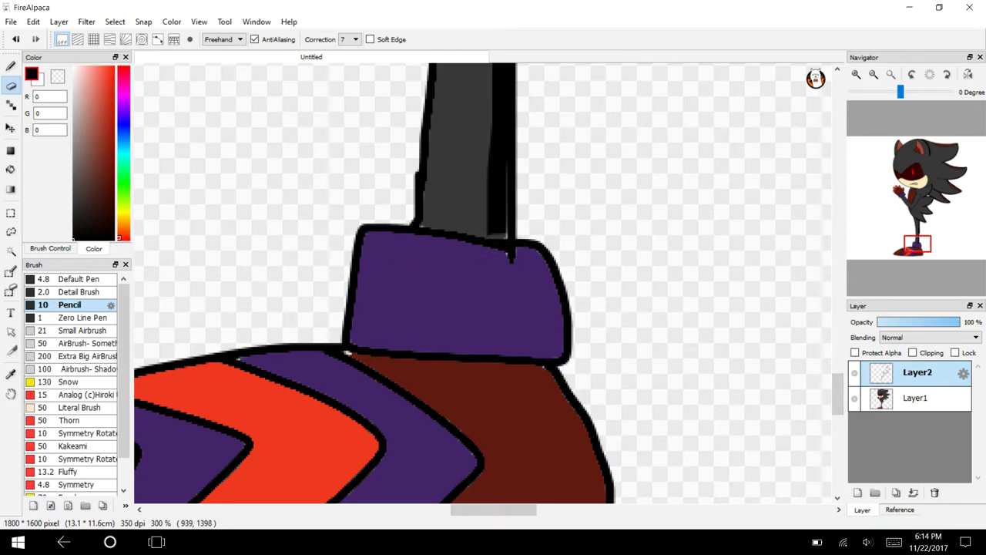
{"action": "key", "text": "b"}
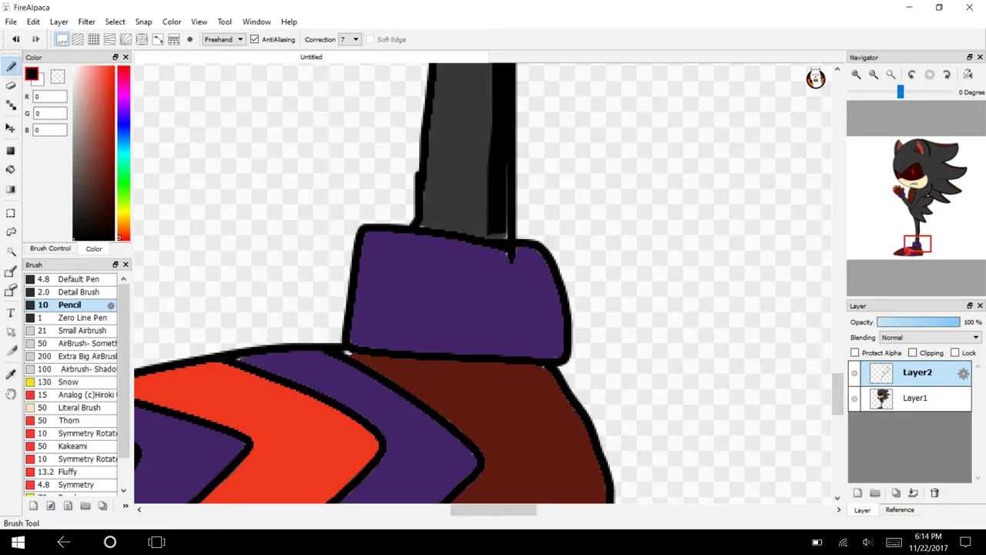
{"action": "mouse_move", "coordinate": [510, 225]}
{"action": "left_mouse_down"}
{"action": "mouse_move", "coordinate": [495, 239]}
{"action": "mouse_move", "coordinate": [532, 249]}
{"action": "mouse_move", "coordinate": [569, 341]}
{"action": "mouse_move", "coordinate": [539, 366]}
{"action": "mouse_move", "coordinate": [478, 358]}
{"action": "left_mouse_up"}
{"action": "left_click_drag", "start_coordinate": [508, 244], "coordinate": [400, 225]}
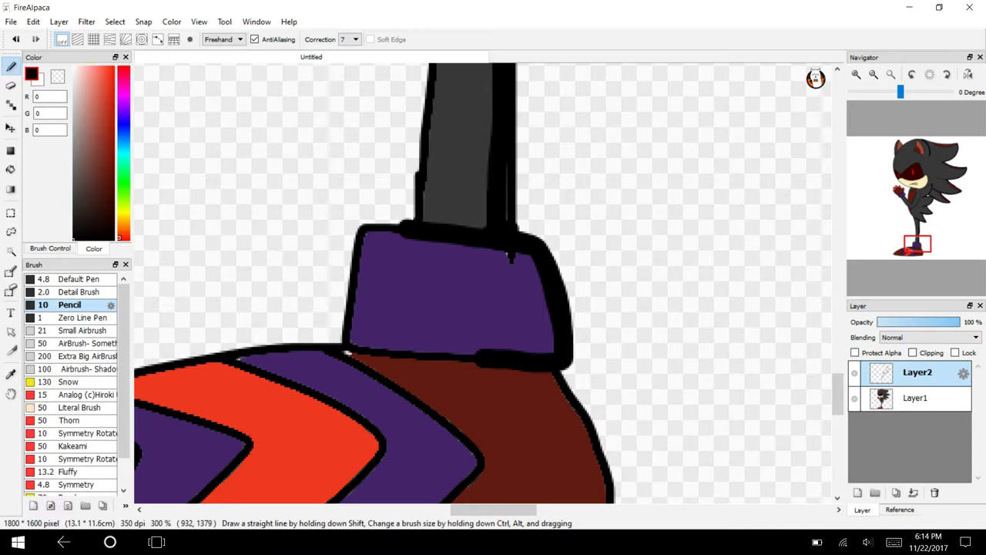
Thicken the shoe's outline around the heel and along the sole to the toe.
{"action": "scroll", "coordinate": [562, 416], "scroll_direction": "down", "scroll_amount": 3}
{"action": "mouse_move", "coordinate": [562, 127]}
{"action": "left_mouse_down"}
{"action": "mouse_move", "coordinate": [609, 316]}
{"action": "mouse_move", "coordinate": [598, 324]}
{"action": "mouse_move", "coordinate": [136, 334]}
{"action": "left_mouse_up"}
{"action": "scroll", "coordinate": [483, 282], "scroll_direction": "left", "scroll_amount": 8}
{"action": "left_click_drag", "start_coordinate": [649, 322], "coordinate": [499, 281]}
Thicken the forearm's upper edge, the wrist cuff's outer edge and the adjoining side of the glove.
{"action": "mouse_move", "coordinate": [905, 235]}
{"action": "left_mouse_down"}
{"action": "mouse_move", "coordinate": [915, 174]}
{"action": "mouse_move", "coordinate": [908, 196]}
{"action": "left_mouse_up"}
{"action": "mouse_move", "coordinate": [371, 258]}
{"action": "left_mouse_down"}
{"action": "mouse_move", "coordinate": [435, 343]}
{"action": "mouse_move", "coordinate": [564, 464]}
{"action": "left_mouse_up"}
{"action": "mouse_move", "coordinate": [362, 266]}
{"action": "left_mouse_down"}
{"action": "mouse_move", "coordinate": [403, 230]}
{"action": "mouse_move", "coordinate": [343, 183]}
{"action": "mouse_move", "coordinate": [360, 66]}
{"action": "left_mouse_up"}
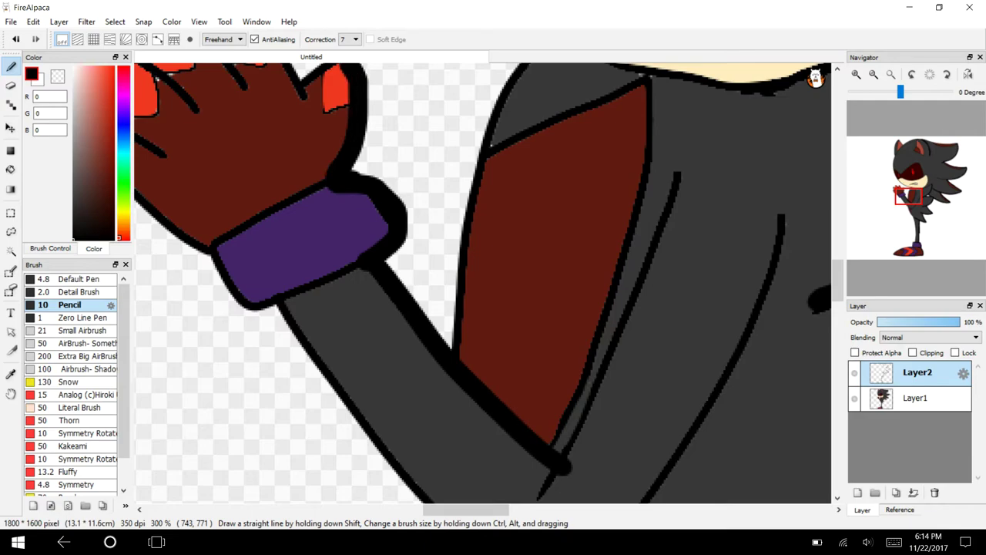
Thicken the glove's outline around the clawed fingertips, undoing the last finger stroke.
{"action": "left_click_drag", "start_coordinate": [908, 196], "coordinate": [903, 190]}
{"action": "mouse_move", "coordinate": [516, 222]}
{"action": "left_mouse_down"}
{"action": "mouse_move", "coordinate": [463, 254]}
{"action": "mouse_move", "coordinate": [408, 180]}
{"action": "mouse_move", "coordinate": [377, 204]}
{"action": "mouse_move", "coordinate": [319, 166]}
{"action": "mouse_move", "coordinate": [309, 171]}
{"action": "mouse_move", "coordinate": [297, 220]}
{"action": "left_mouse_up"}
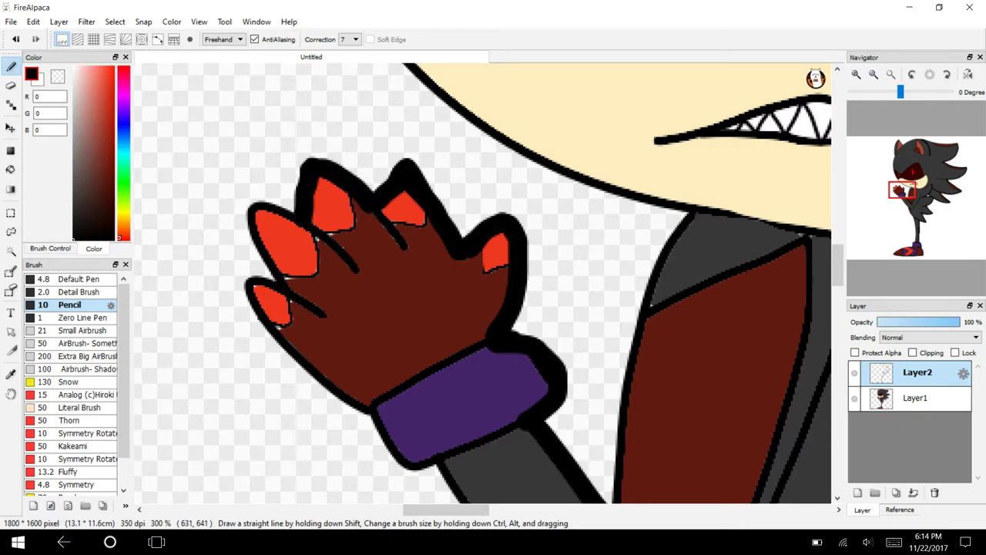
{"action": "key", "text": "ctrl+z"}
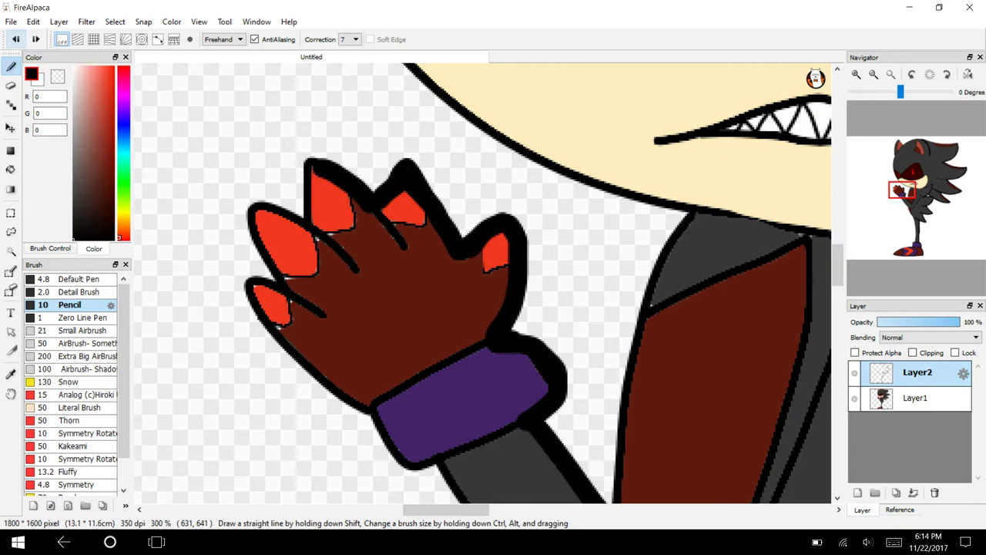
Thicken the far ear's inner line from the tip down to the head.
{"action": "mouse_move", "coordinate": [917, 189]}
{"action": "left_mouse_down"}
{"action": "mouse_move", "coordinate": [917, 165]}
{"action": "mouse_move", "coordinate": [926, 183]}
{"action": "mouse_move", "coordinate": [915, 188]}
{"action": "mouse_move", "coordinate": [903, 147]}
{"action": "left_mouse_up"}
{"action": "mouse_move", "coordinate": [402, 100]}
{"action": "left_mouse_down"}
{"action": "mouse_move", "coordinate": [383, 145]}
{"action": "mouse_move", "coordinate": [362, 356]}
{"action": "left_mouse_up"}
{"action": "left_click_drag", "start_coordinate": [370, 197], "coordinate": [355, 378]}
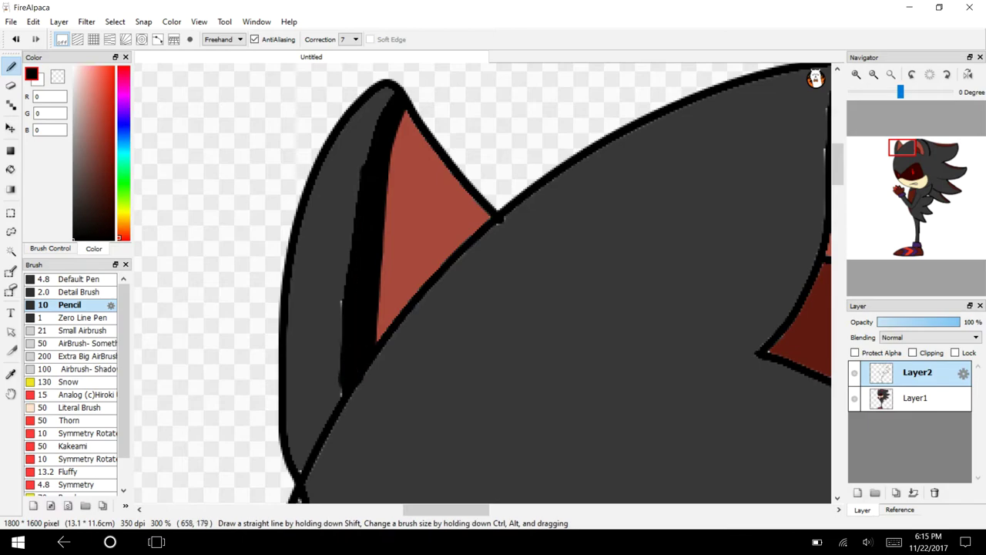
Thicken the upper arm's back edge down to the elbow and the short crease inside the elbow, undoing a stray mark.
{"action": "left_click_drag", "start_coordinate": [899, 146], "coordinate": [916, 199]}
{"action": "mouse_move", "coordinate": [636, 119]}
{"action": "left_mouse_down"}
{"action": "mouse_move", "coordinate": [578, 292]}
{"action": "mouse_move", "coordinate": [488, 420]}
{"action": "mouse_move", "coordinate": [402, 493]}
{"action": "left_mouse_up"}
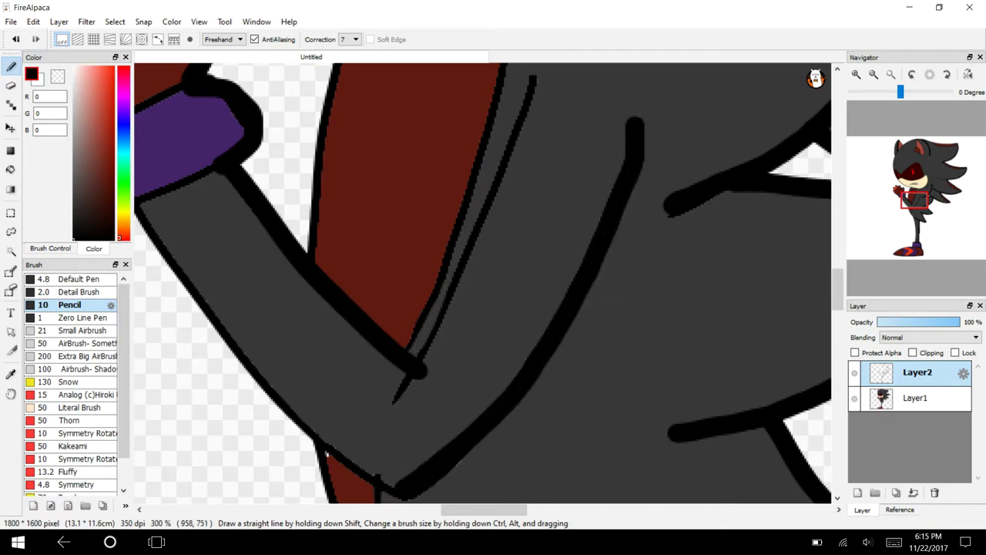
{"action": "left_click", "coordinate": [503, 124]}
{"action": "key", "text": "ctrl+z"}
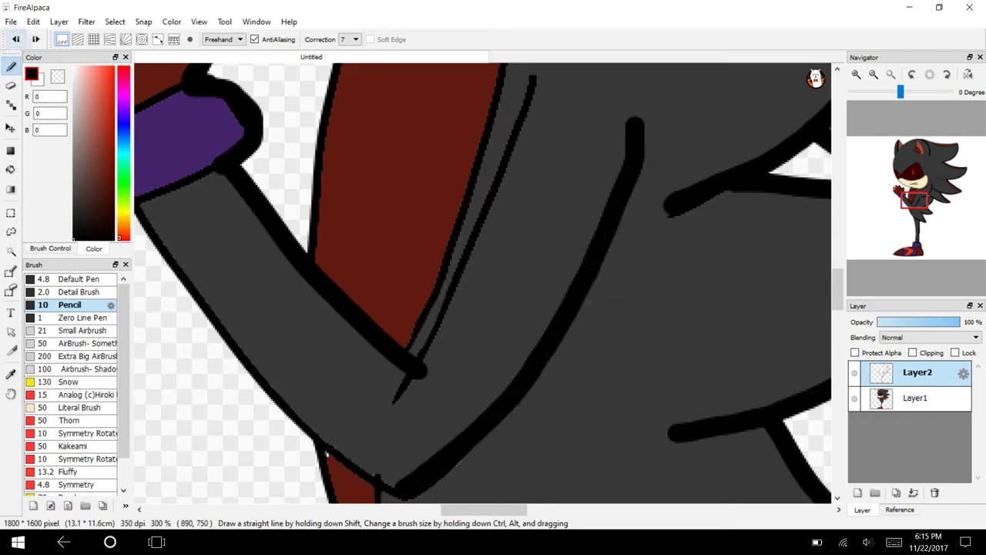
{"action": "left_click_drag", "start_coordinate": [416, 373], "coordinate": [391, 402]}
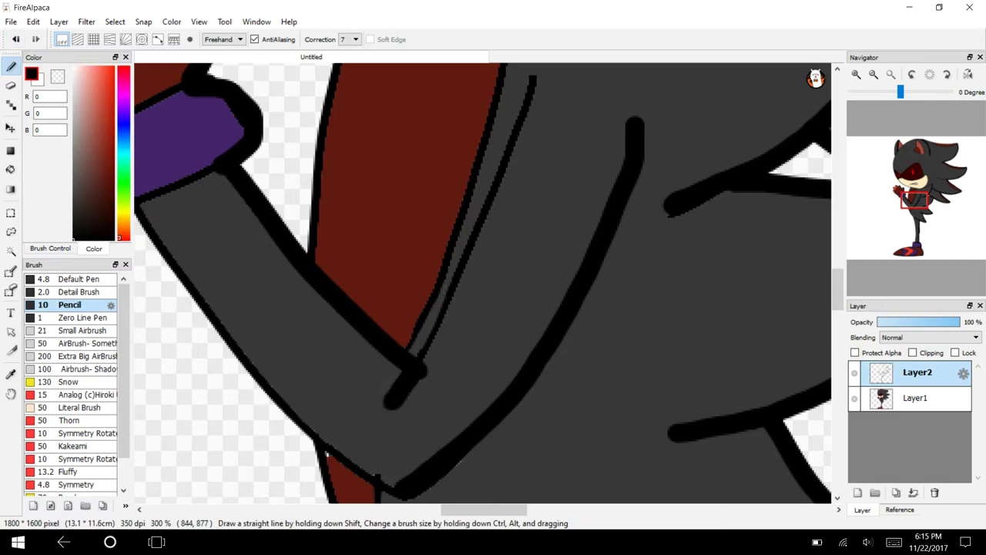
Try a bright red (R 255, G 28, B 0) glow over both eyes with the Extra Big AirBrush and undo it.
{"action": "left_click", "coordinate": [891, 74]}
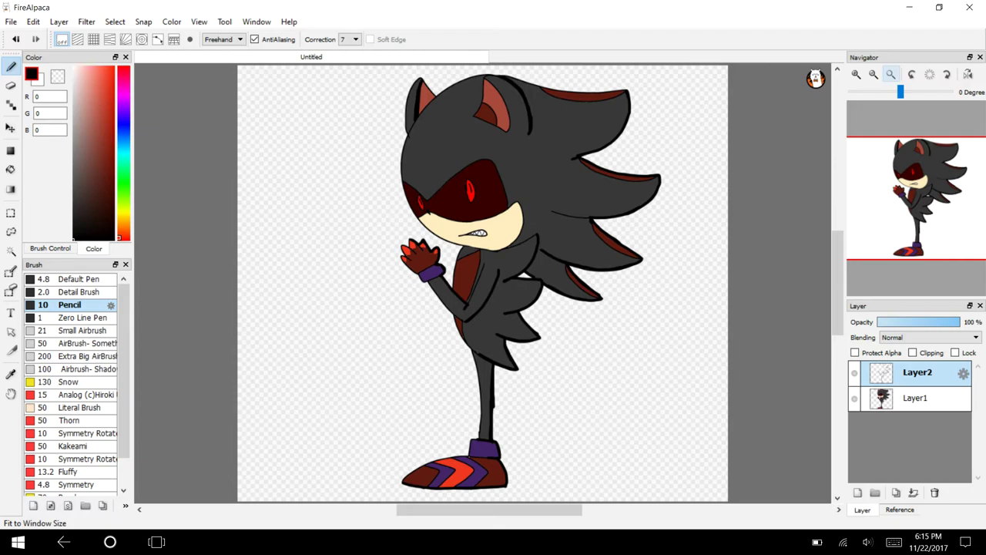
{"action": "left_click", "coordinate": [114, 67]}
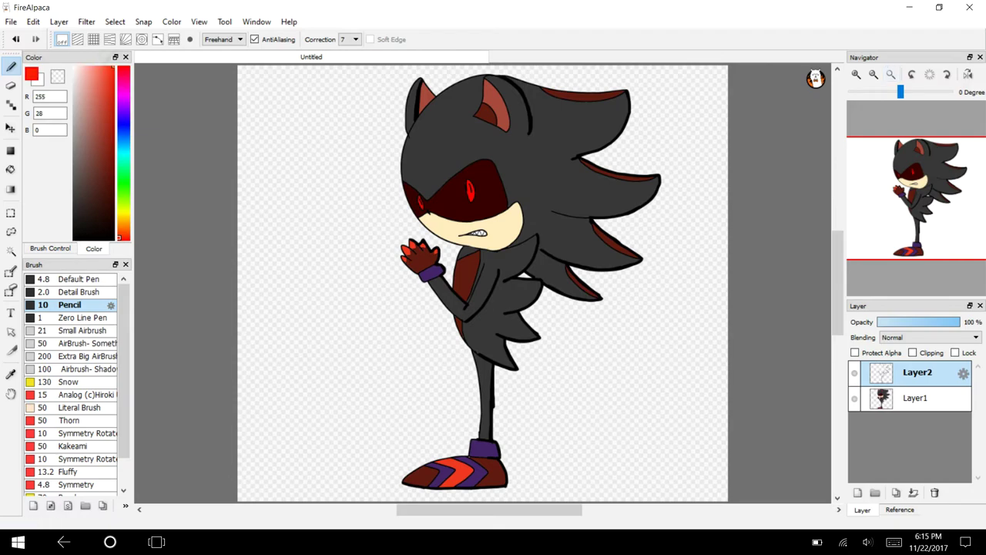
{"action": "left_click", "coordinate": [107, 330]}
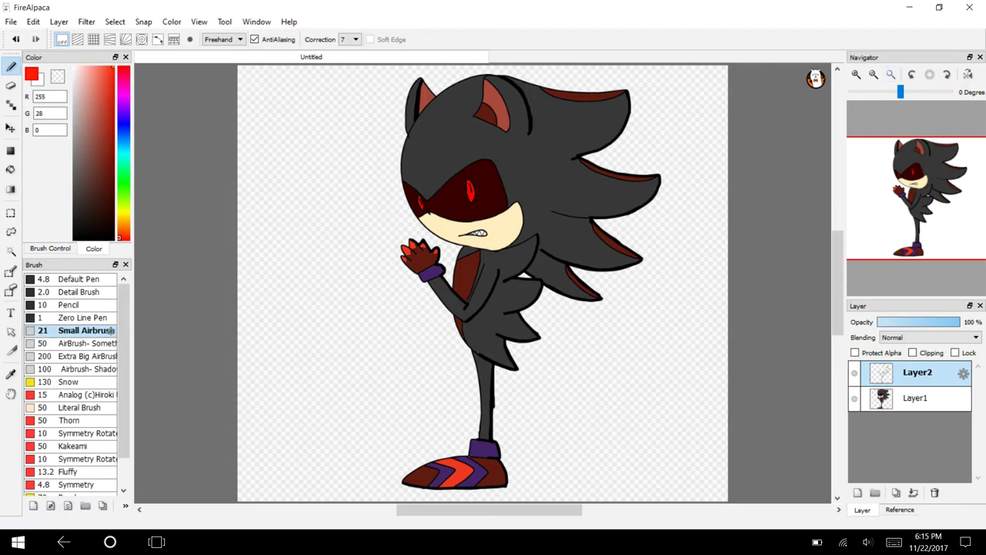
{"action": "left_click", "coordinate": [110, 356]}
{"action": "left_click", "coordinate": [467, 190]}
{"action": "left_click", "coordinate": [420, 205]}
{"action": "left_click", "coordinate": [16, 40]}
{"action": "left_click", "coordinate": [16, 39]}
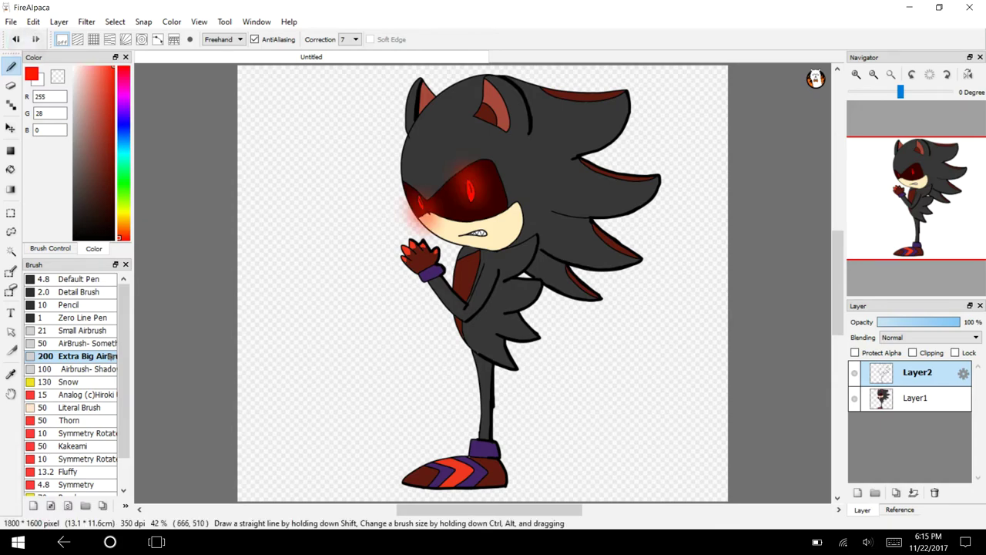
{"action": "key", "text": "ctrl+z"}
{"action": "key", "text": "ctrl+z"}
{"action": "key", "text": "ctrl+z"}
{"action": "key", "text": "ctrl+z"}
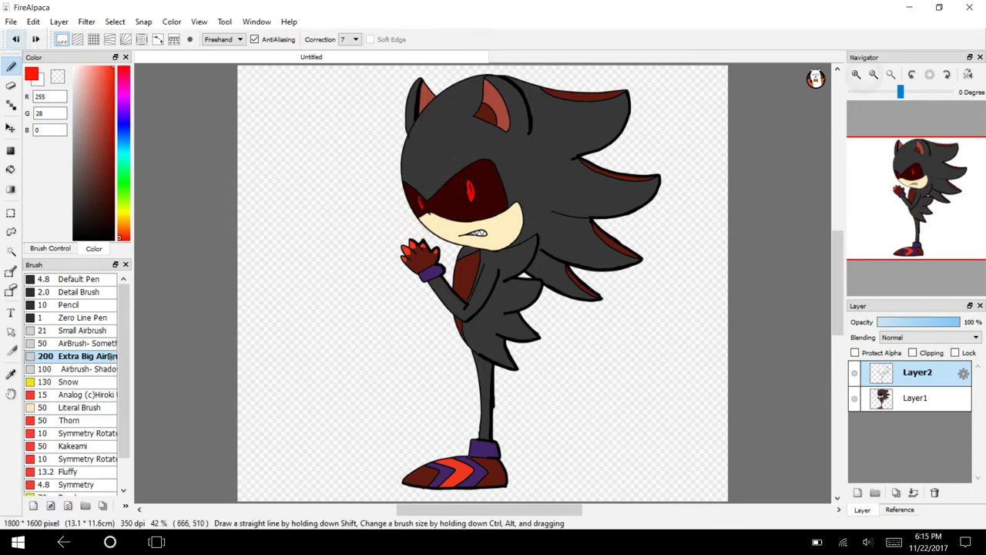
Try the red airbrush glow again over both pupils at close view and undo both strokes.
{"action": "key", "text": "ctrl+plus"}
{"action": "mouse_move", "coordinate": [894, 60]}
{"action": "left_mouse_down"}
{"action": "mouse_move", "coordinate": [894, 44]}
{"action": "mouse_move", "coordinate": [890, 56]}
{"action": "left_mouse_up"}
{"action": "left_click", "coordinate": [856, 74]}
{"action": "left_click", "coordinate": [856, 75]}
{"action": "left_click", "coordinate": [856, 75]}
{"action": "left_click_drag", "start_coordinate": [908, 181], "coordinate": [907, 183]}
{"action": "left_click_drag", "start_coordinate": [560, 185], "coordinate": [572, 258]}
{"action": "left_click_drag", "start_coordinate": [322, 240], "coordinate": [334, 308]}
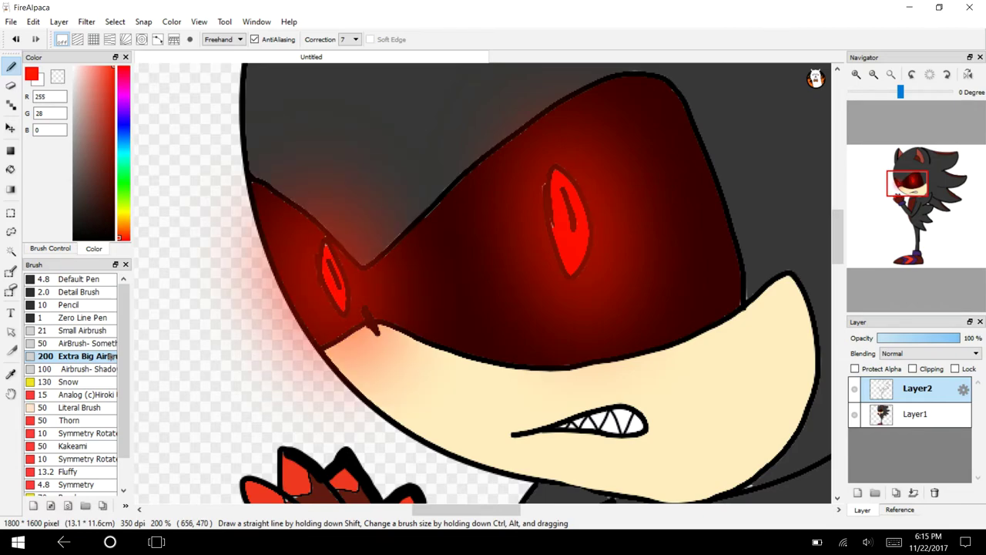
{"action": "left_click", "coordinate": [108, 279]}
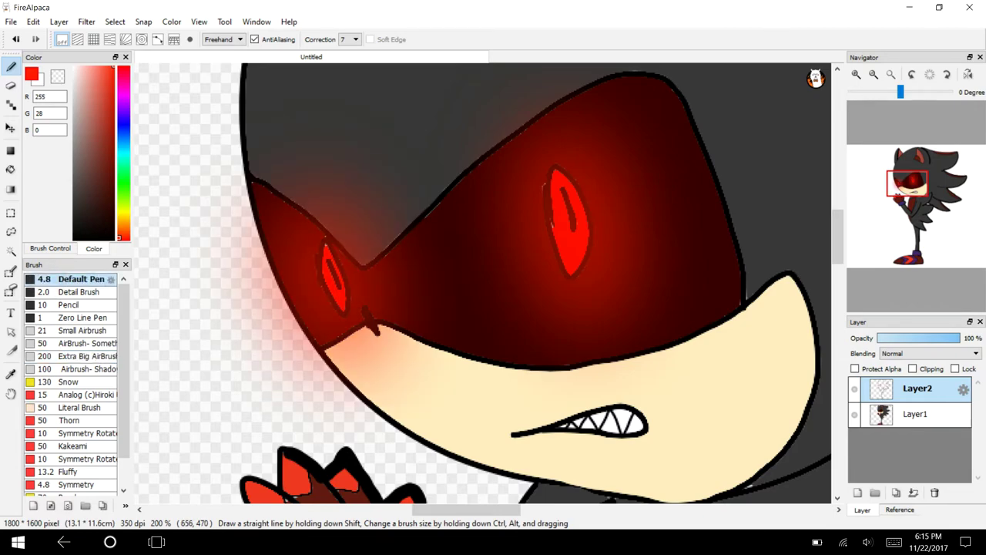
{"action": "left_click", "coordinate": [15, 40]}
{"action": "left_click", "coordinate": [16, 39]}
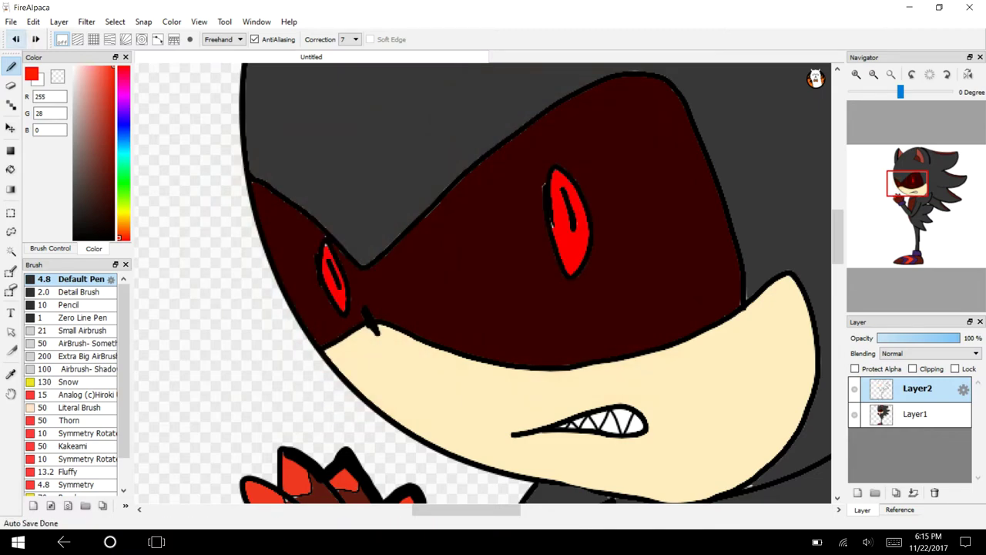
Merge Layer2 down into Layer1 and set up the 2.0 Detail Brush in black.
{"action": "key", "text": "ctrl+e"}
{"action": "left_click", "coordinate": [75, 239]}
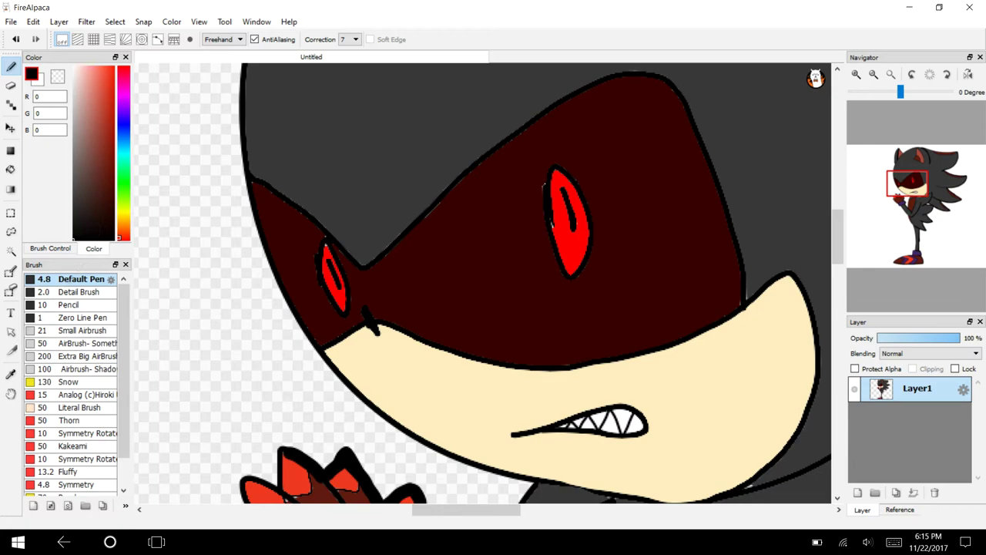
{"action": "left_click", "coordinate": [857, 74]}
{"action": "left_click_drag", "start_coordinate": [900, 172], "coordinate": [917, 183]}
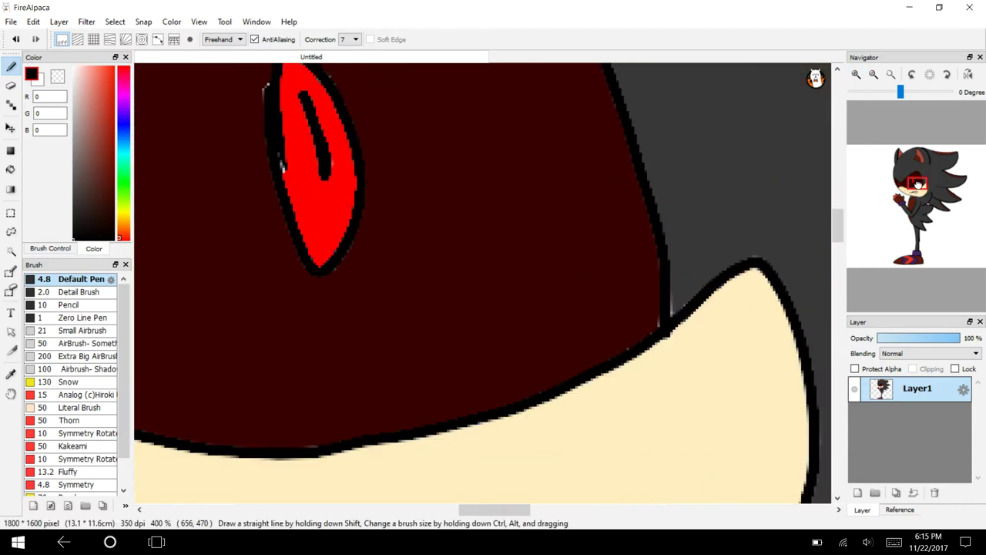
{"action": "left_click", "coordinate": [81, 293]}
Draw a wavy, dripping black line across the muzzle beneath the dark red eye mask, from the cheek to the far side.
{"action": "left_click", "coordinate": [873, 74]}
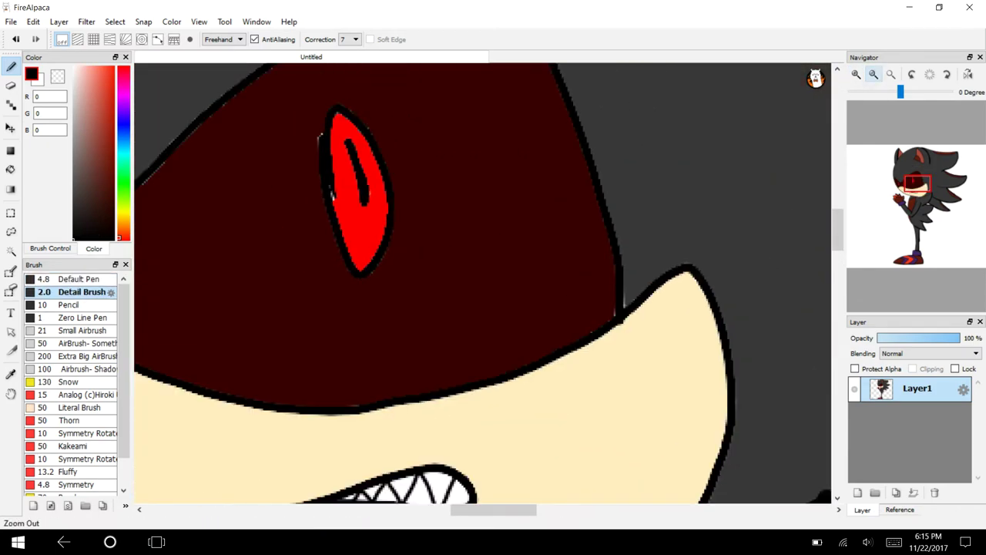
{"action": "mouse_move", "coordinate": [646, 307]}
{"action": "left_mouse_down"}
{"action": "mouse_move", "coordinate": [598, 430]}
{"action": "mouse_move", "coordinate": [556, 401]}
{"action": "mouse_move", "coordinate": [333, 454]}
{"action": "mouse_move", "coordinate": [252, 435]}
{"action": "mouse_move", "coordinate": [191, 447]}
{"action": "mouse_move", "coordinate": [161, 476]}
{"action": "left_mouse_up"}
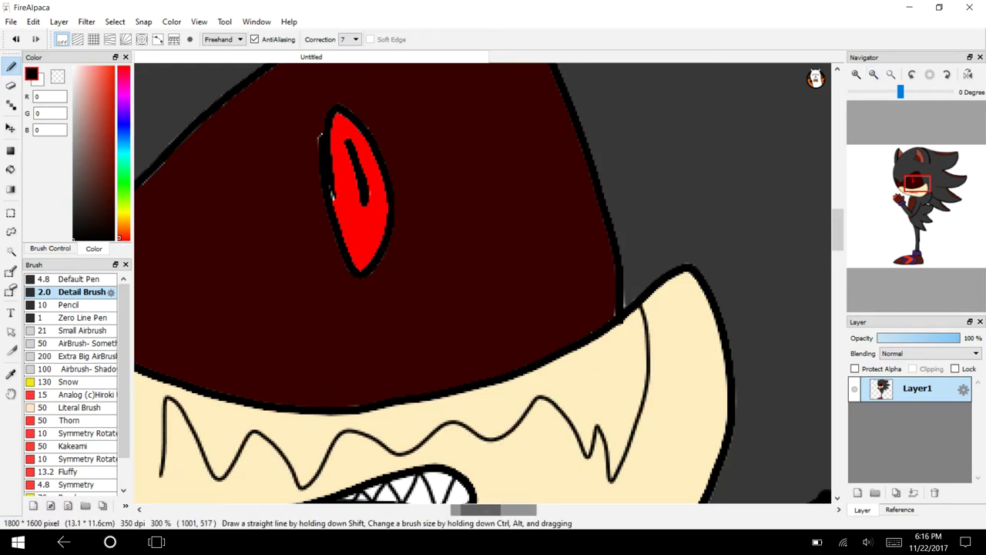
{"action": "left_click_drag", "start_coordinate": [493, 510], "coordinate": [452, 509]}
{"action": "mouse_move", "coordinate": [492, 476]}
{"action": "left_mouse_down"}
{"action": "mouse_move", "coordinate": [461, 392]}
{"action": "mouse_move", "coordinate": [442, 418]}
{"action": "mouse_move", "coordinate": [417, 356]}
{"action": "mouse_move", "coordinate": [370, 385]}
{"action": "mouse_move", "coordinate": [342, 387]}
{"action": "left_mouse_up"}
Fill the dripping area between the eye mask and the wavy line with dark red (R 58, G 6, B 0).
{"action": "left_click_drag", "start_coordinate": [908, 184], "coordinate": [921, 190]}
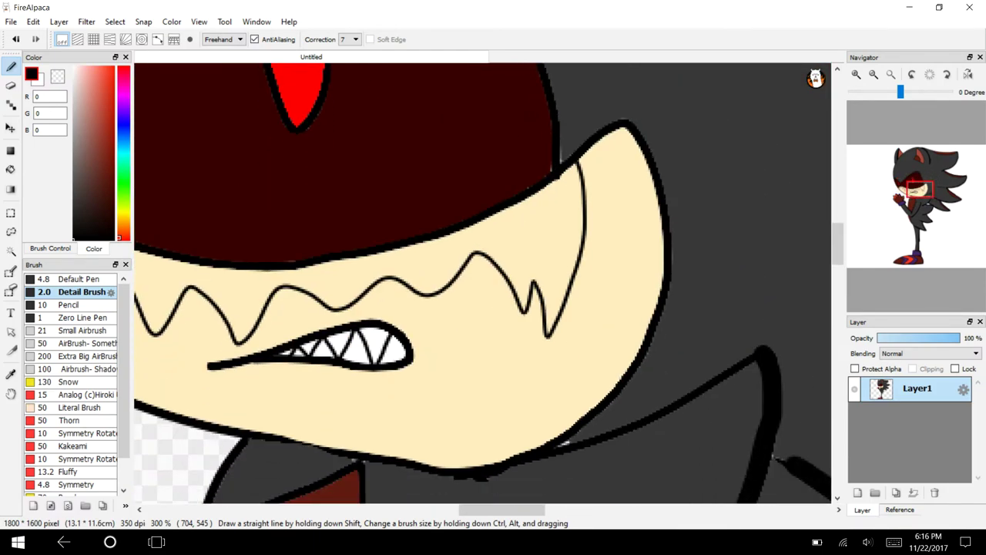
{"action": "key", "text": "g"}
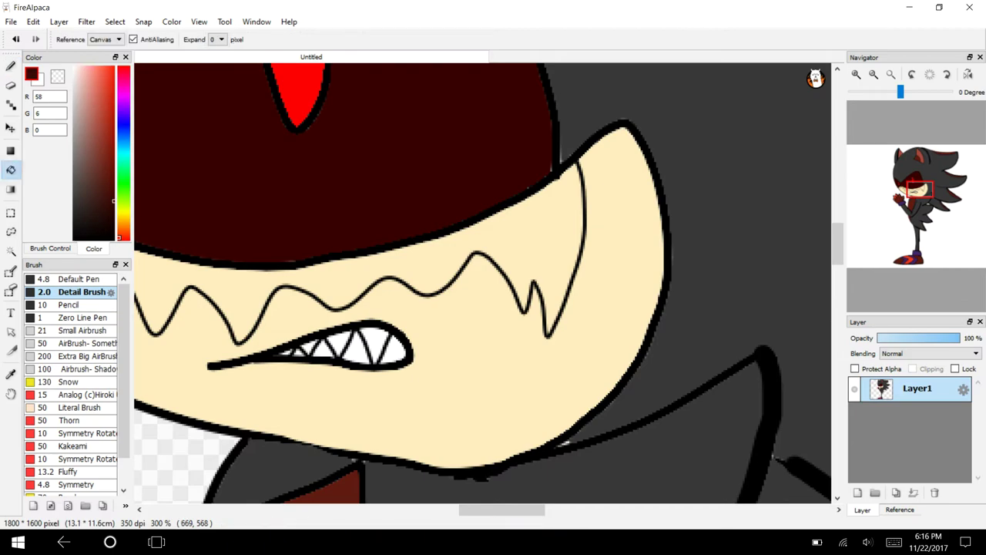
{"action": "left_click", "coordinate": [243, 288]}
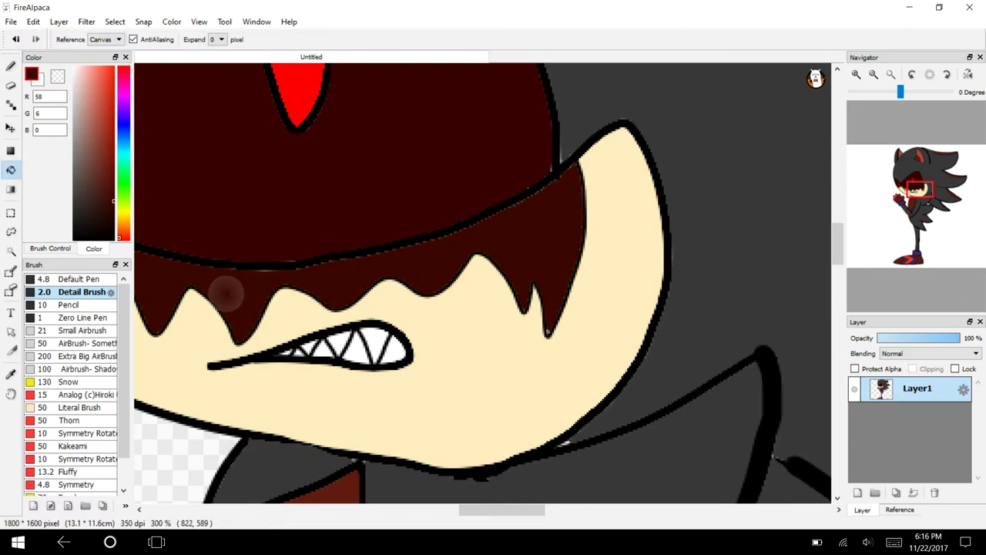
Set the brush colour to R 115, G 12, B 0, try a wavy line over the far-side drips and undo it.
{"action": "left_click", "coordinate": [114, 165]}
{"action": "key", "text": "b"}
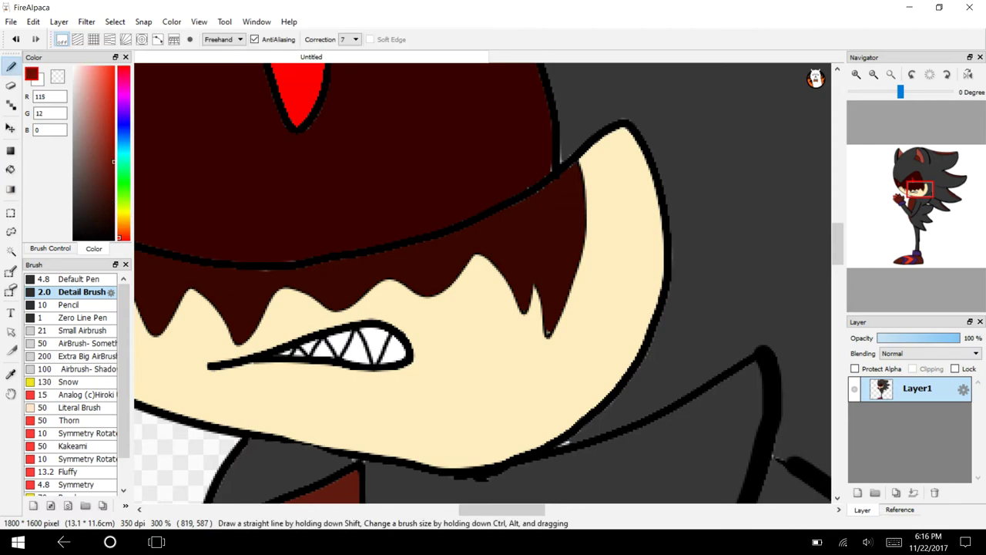
{"action": "mouse_move", "coordinate": [560, 172]}
{"action": "left_mouse_down"}
{"action": "mouse_move", "coordinate": [550, 248]}
{"action": "mouse_move", "coordinate": [513, 244]}
{"action": "left_mouse_up"}
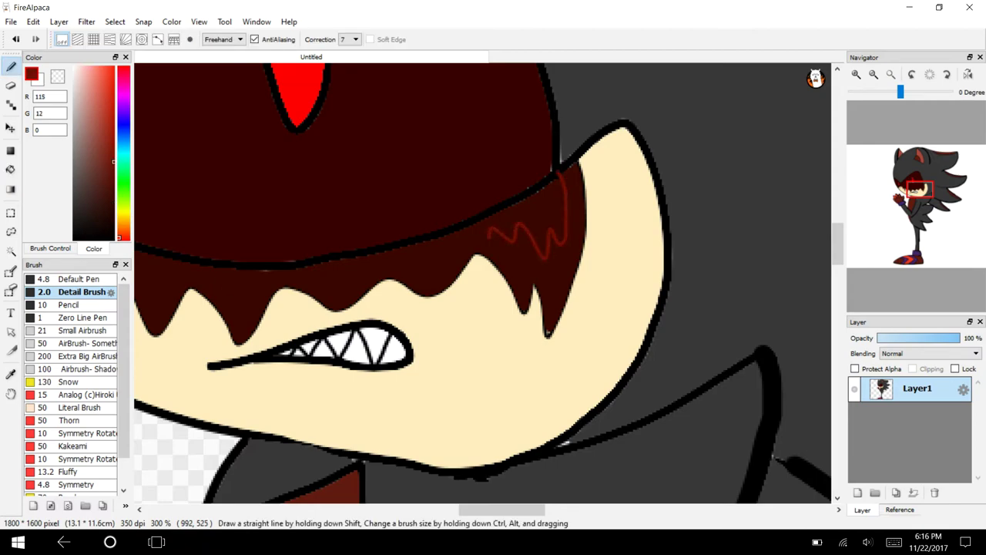
{"action": "key", "text": "ctrl+z"}
{"action": "left_click", "coordinate": [856, 74]}
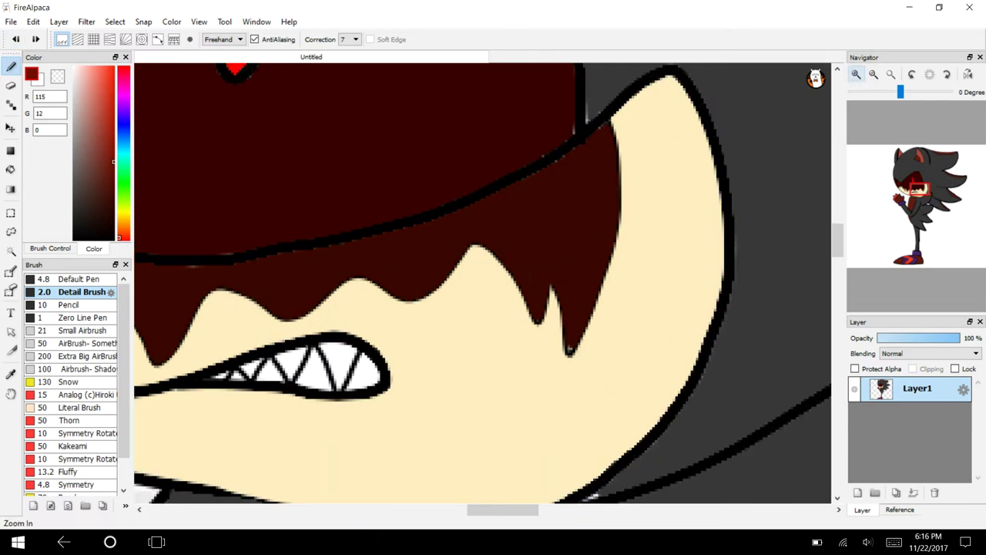
Select the dark red dripping area with the Magic Wand and draw a medium red wavy line inside it, following the drips' contour.
{"action": "key", "text": "w"}
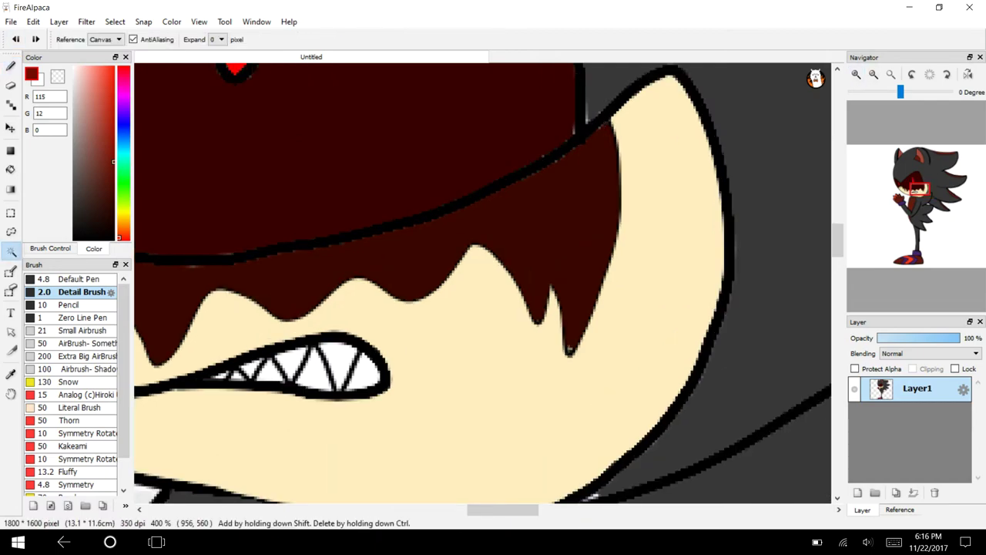
{"action": "left_click", "coordinate": [301, 278]}
{"action": "key", "text": "b"}
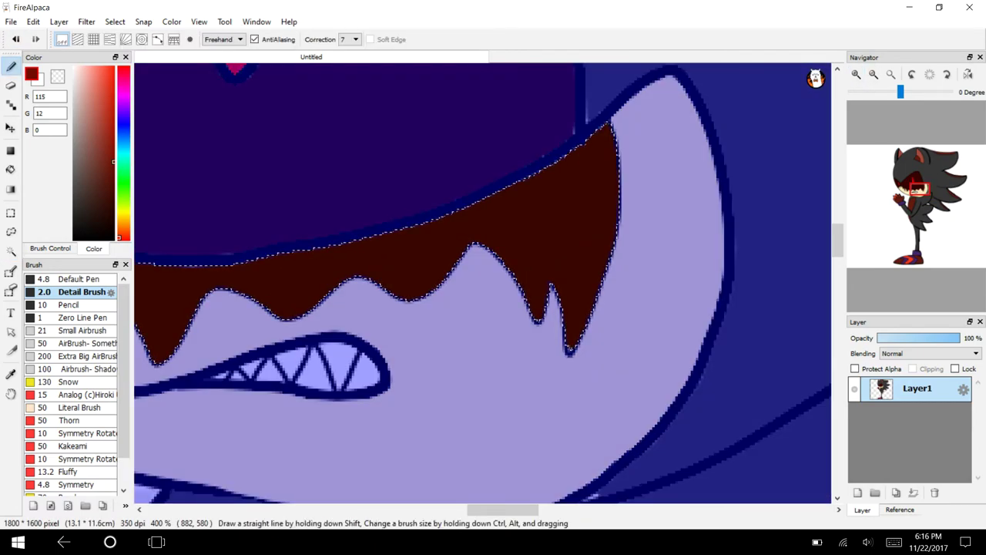
{"action": "mouse_move", "coordinate": [586, 145]}
{"action": "left_mouse_down"}
{"action": "mouse_move", "coordinate": [594, 295]}
{"action": "mouse_move", "coordinate": [554, 241]}
{"action": "mouse_move", "coordinate": [526, 254]}
{"action": "mouse_move", "coordinate": [443, 245]}
{"action": "mouse_move", "coordinate": [318, 293]}
{"action": "mouse_move", "coordinate": [257, 286]}
{"action": "mouse_move", "coordinate": [166, 351]}
{"action": "mouse_move", "coordinate": [140, 306]}
{"action": "left_mouse_up"}
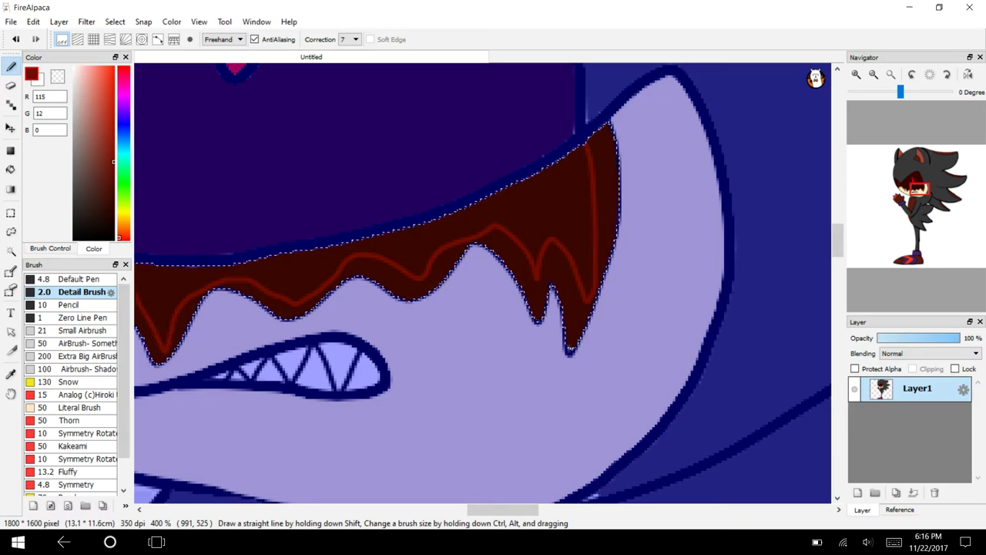
{"action": "left_click_drag", "start_coordinate": [505, 510], "coordinate": [459, 510]}
{"action": "mouse_move", "coordinate": [584, 295]}
{"action": "left_mouse_down"}
{"action": "mouse_move", "coordinate": [558, 280]}
{"action": "mouse_move", "coordinate": [500, 336]}
{"action": "mouse_move", "coordinate": [456, 266]}
{"action": "mouse_move", "coordinate": [420, 236]}
{"action": "mouse_move", "coordinate": [413, 306]}
{"action": "mouse_move", "coordinate": [376, 223]}
{"action": "mouse_move", "coordinate": [329, 188]}
{"action": "left_mouse_up"}
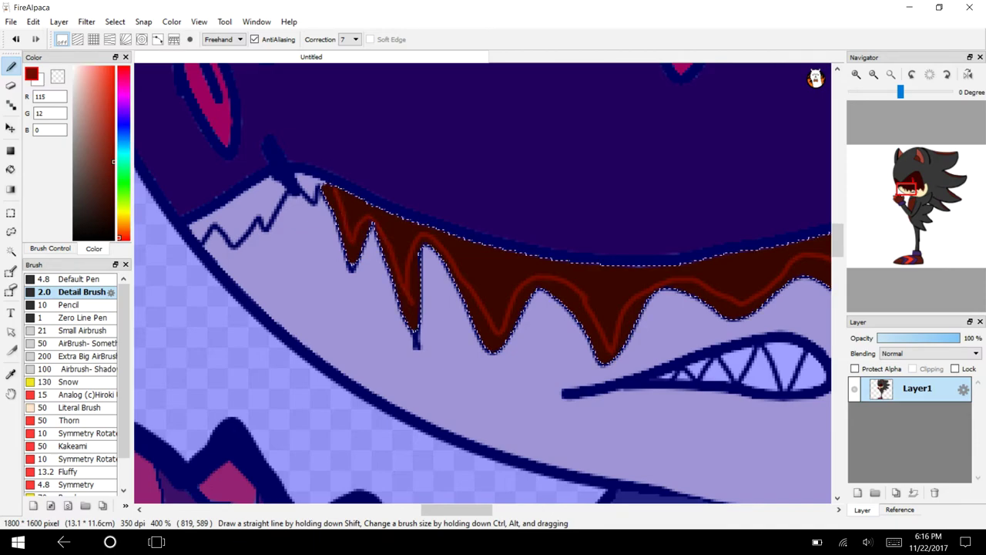
Fill the area between the wavy line and the eye mask with medium red (R 115, G 12, B 0) and check the drips for gaps.
{"action": "left_click", "coordinate": [11, 169]}
{"action": "left_click", "coordinate": [493, 280]}
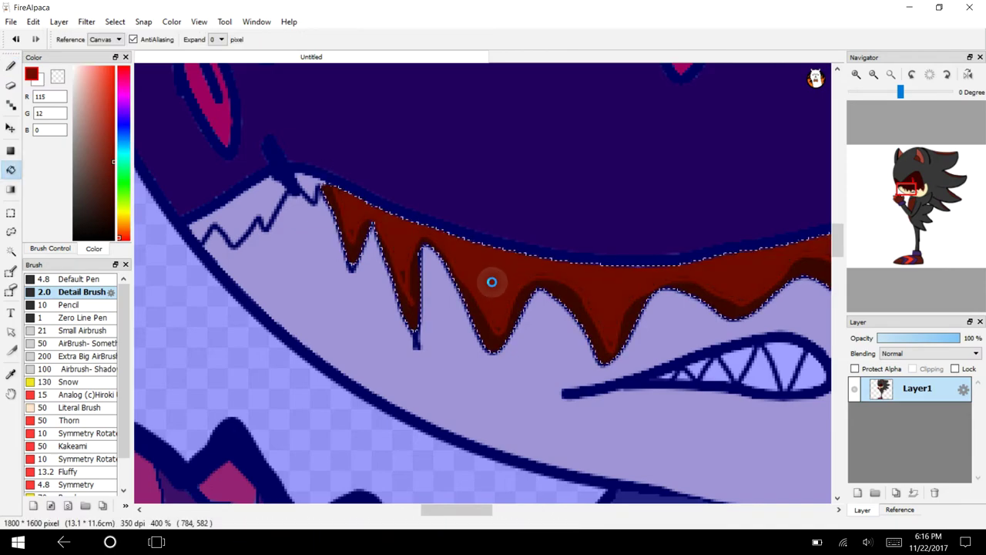
{"action": "key", "text": "ctrl+d"}
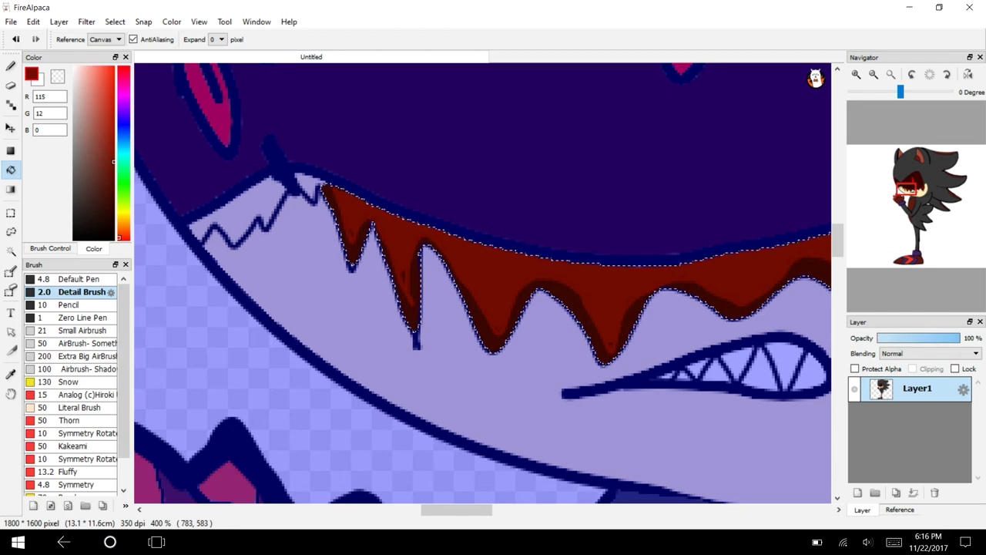
{"action": "key", "text": "ctrl+plus"}
{"action": "key", "text": "b"}
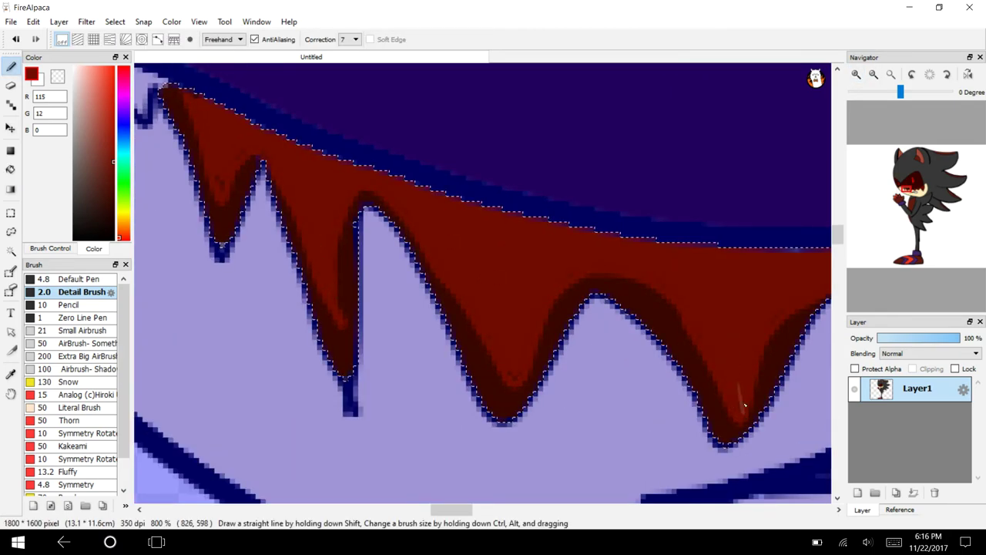
{"action": "key", "text": "ctrl+d"}
{"action": "left_click_drag", "start_coordinate": [462, 510], "coordinate": [519, 509]}
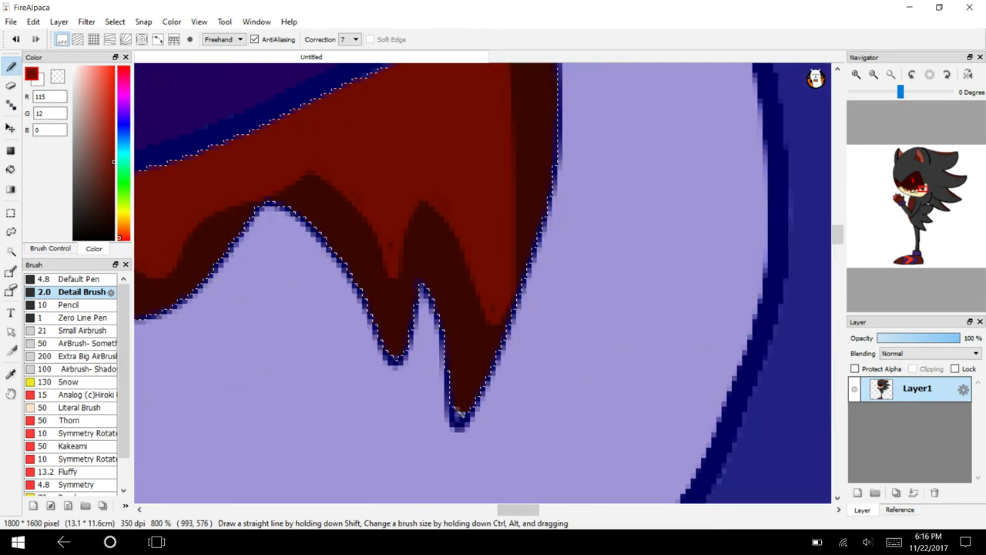
Draw a second wavy line in bright red (R 207, G 22, B 0) inside the medium red band, following the drips across the muzzle.
{"action": "left_click", "coordinate": [113, 98]}
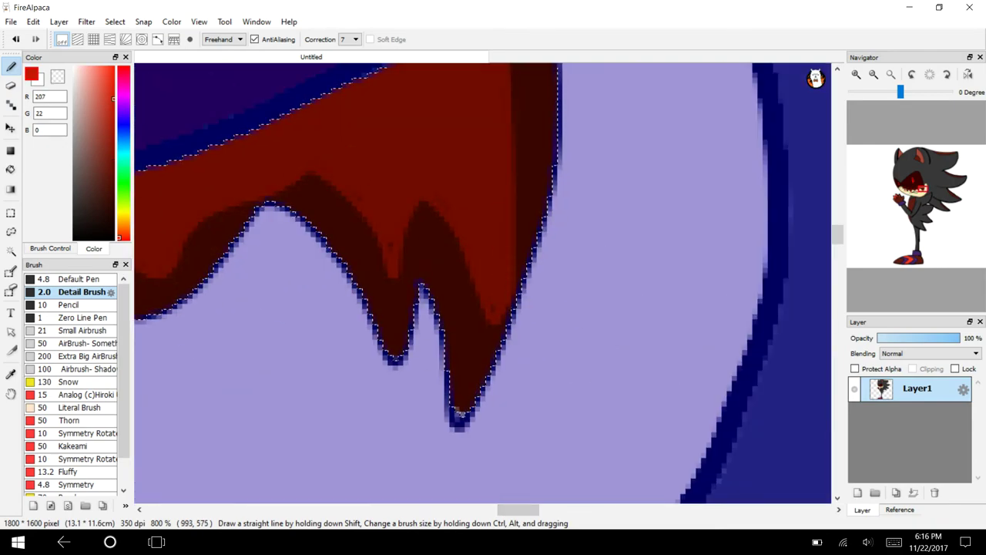
{"action": "left_click", "coordinate": [873, 74]}
{"action": "mouse_move", "coordinate": [466, 88]}
{"action": "left_mouse_down"}
{"action": "mouse_move", "coordinate": [487, 194]}
{"action": "mouse_move", "coordinate": [452, 182]}
{"action": "mouse_move", "coordinate": [428, 204]}
{"action": "mouse_move", "coordinate": [375, 169]}
{"action": "mouse_move", "coordinate": [249, 225]}
{"action": "mouse_move", "coordinate": [241, 258]}
{"action": "mouse_move", "coordinate": [198, 228]}
{"action": "mouse_move", "coordinate": [168, 225]}
{"action": "left_mouse_up"}
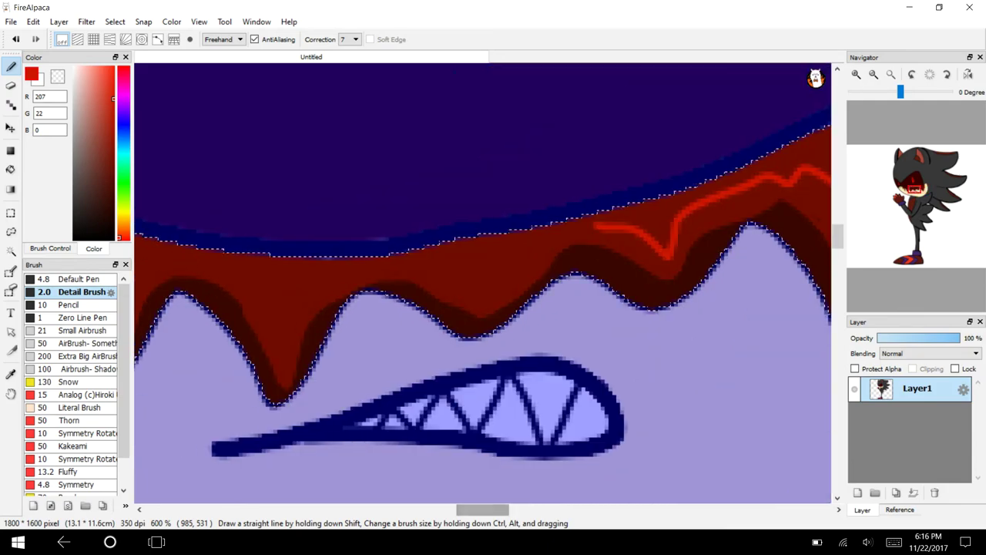
{"action": "mouse_move", "coordinate": [667, 250]}
{"action": "left_mouse_down"}
{"action": "mouse_move", "coordinate": [590, 223]}
{"action": "mouse_move", "coordinate": [511, 286]}
{"action": "mouse_move", "coordinate": [436, 278]}
{"action": "mouse_move", "coordinate": [310, 302]}
{"action": "mouse_move", "coordinate": [285, 373]}
{"action": "mouse_move", "coordinate": [220, 269]}
{"action": "mouse_move", "coordinate": [145, 269]}
{"action": "left_mouse_up"}
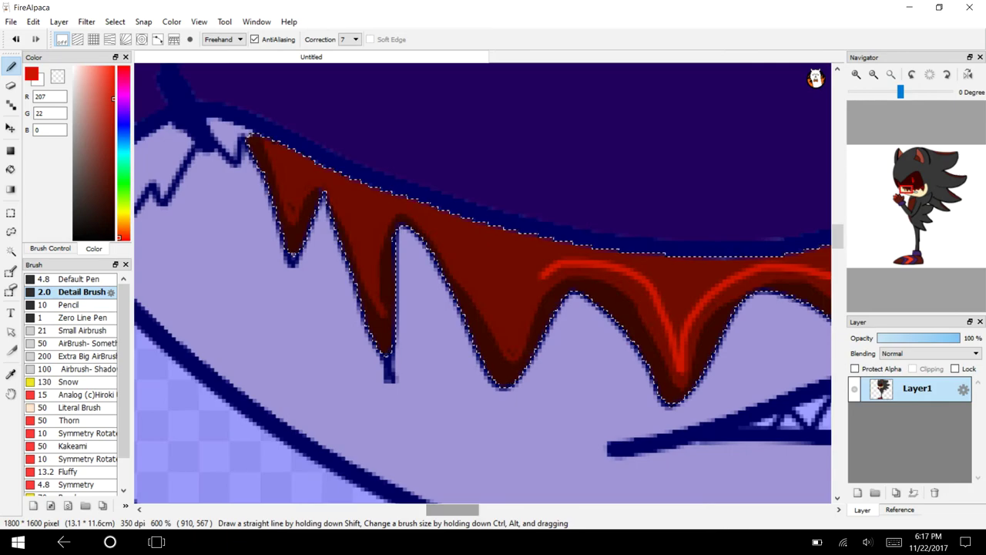
{"action": "mouse_move", "coordinate": [578, 269]}
{"action": "left_mouse_down"}
{"action": "mouse_move", "coordinate": [535, 296]}
{"action": "mouse_move", "coordinate": [492, 304]}
{"action": "mouse_move", "coordinate": [412, 199]}
{"action": "mouse_move", "coordinate": [367, 249]}
{"action": "left_mouse_up"}
{"action": "mouse_move", "coordinate": [340, 191]}
{"action": "left_mouse_down"}
{"action": "mouse_move", "coordinate": [288, 175]}
{"action": "mouse_move", "coordinate": [285, 148]}
{"action": "left_mouse_up"}
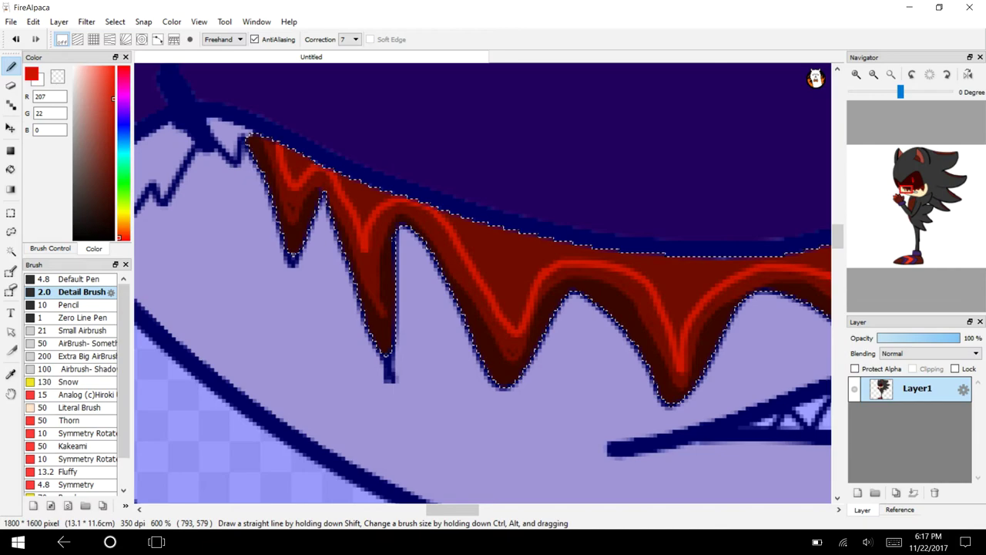
Fill the areas above the second wavy line with bright red (R 207, G 22, B 0) along the whole row of drips.
{"action": "key", "text": "g"}
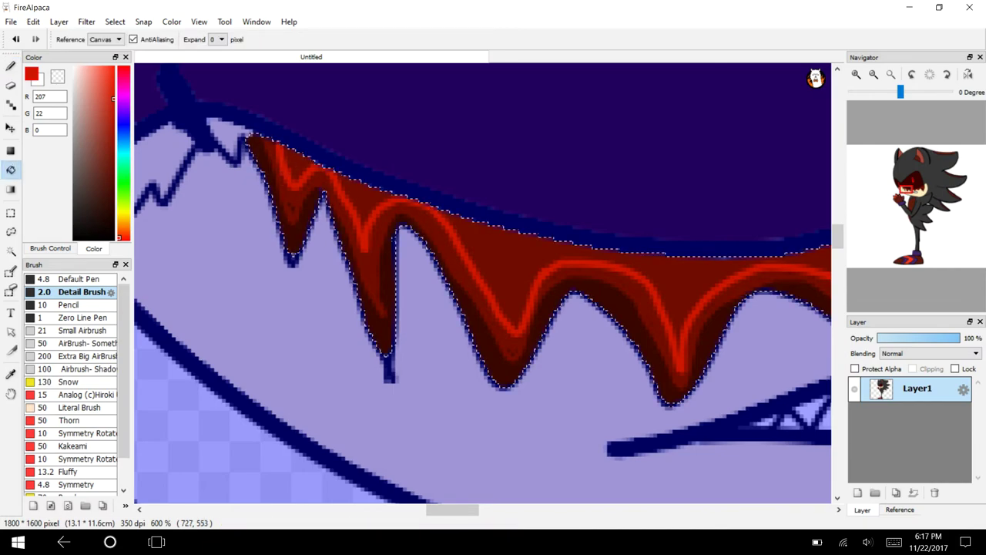
{"action": "key", "text": "ctrl+d"}
{"action": "left_click", "coordinate": [295, 163]}
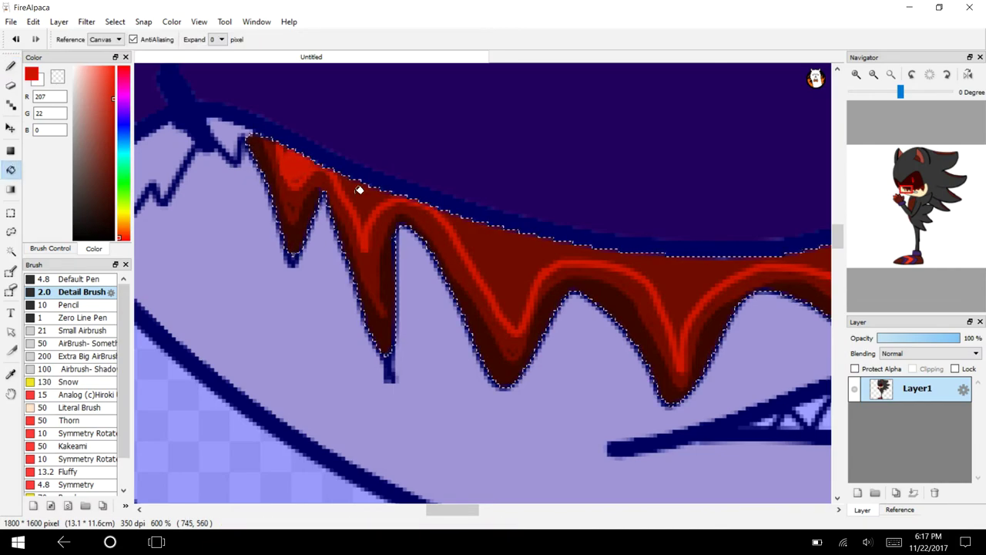
{"action": "left_click", "coordinate": [496, 261]}
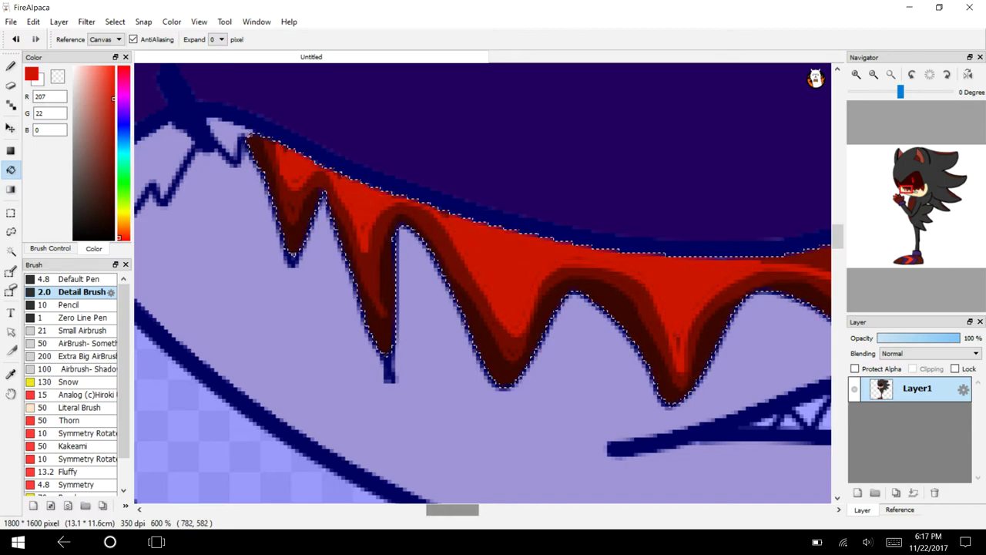
{"action": "scroll", "coordinate": [528, 265], "scroll_direction": "right", "scroll_amount": 5}
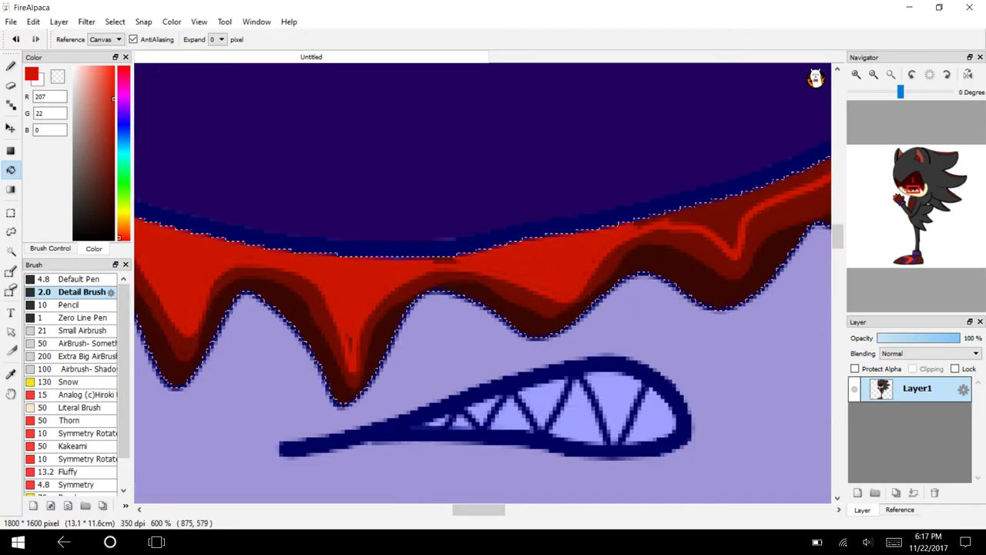
{"action": "scroll", "coordinate": [528, 267], "scroll_direction": "right", "scroll_amount": 7}
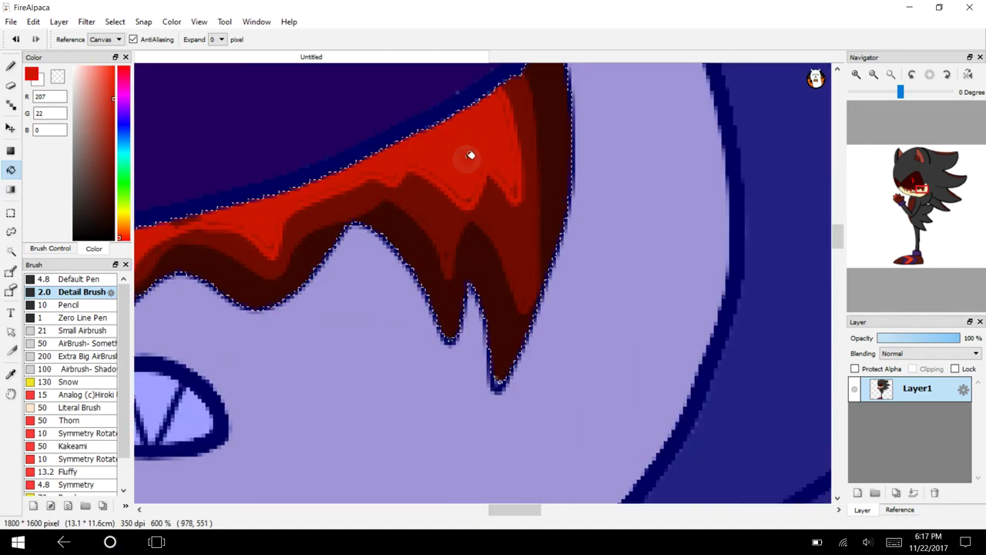
Touch up the gaps in the bright red fill of the far-side drips with the Detail Brush, undoing the unwanted strokes.
{"action": "key", "text": "b"}
{"action": "key", "text": "ctrl+d"}
{"action": "left_click_drag", "start_coordinate": [510, 175], "coordinate": [515, 199]}
{"action": "key", "text": "ctrl+z"}
{"action": "key", "text": "ctrl+z"}
{"action": "left_click", "coordinate": [857, 75]}
{"action": "left_click", "coordinate": [856, 75]}
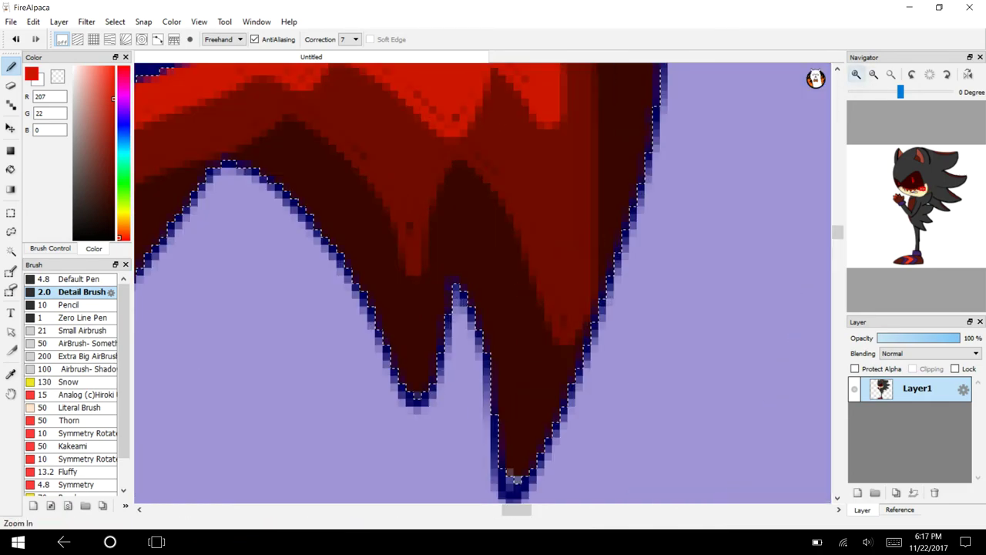
{"action": "scroll", "coordinate": [465, 305], "scroll_direction": "up", "scroll_amount": 3}
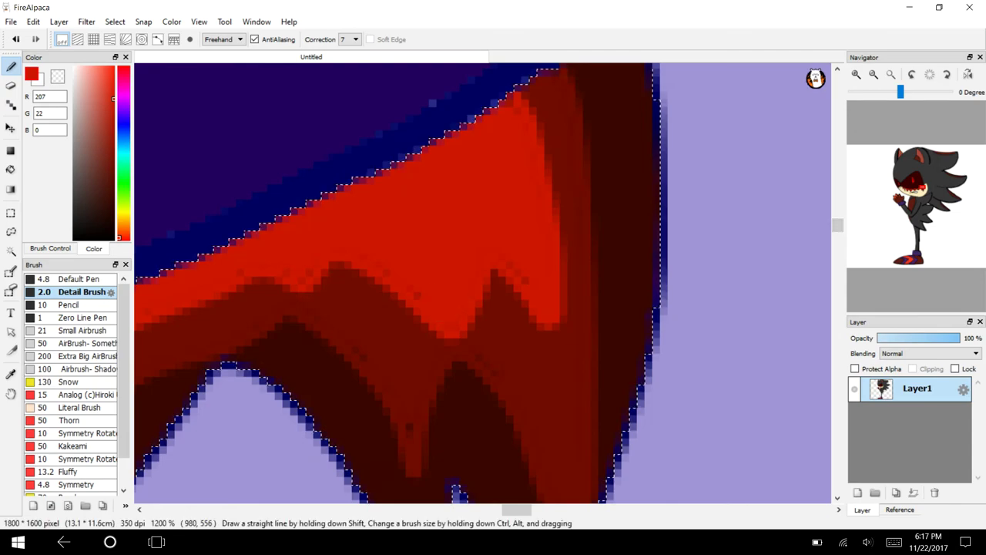
{"action": "left_click_drag", "start_coordinate": [517, 511], "coordinate": [430, 510]}
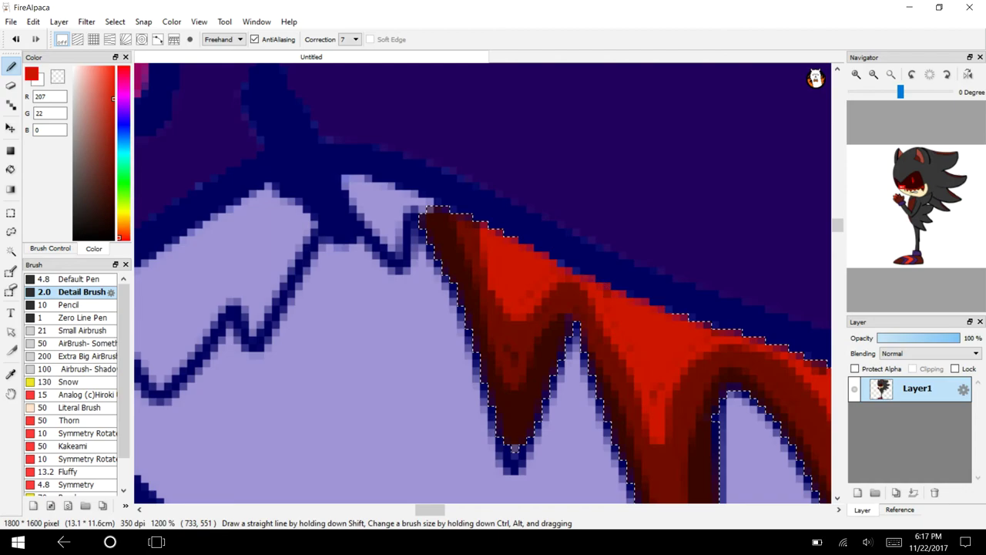
Clear the selection around the shaded drips.
{"action": "left_click", "coordinate": [873, 75]}
{"action": "left_click_drag", "start_coordinate": [435, 511], "coordinate": [489, 509]}
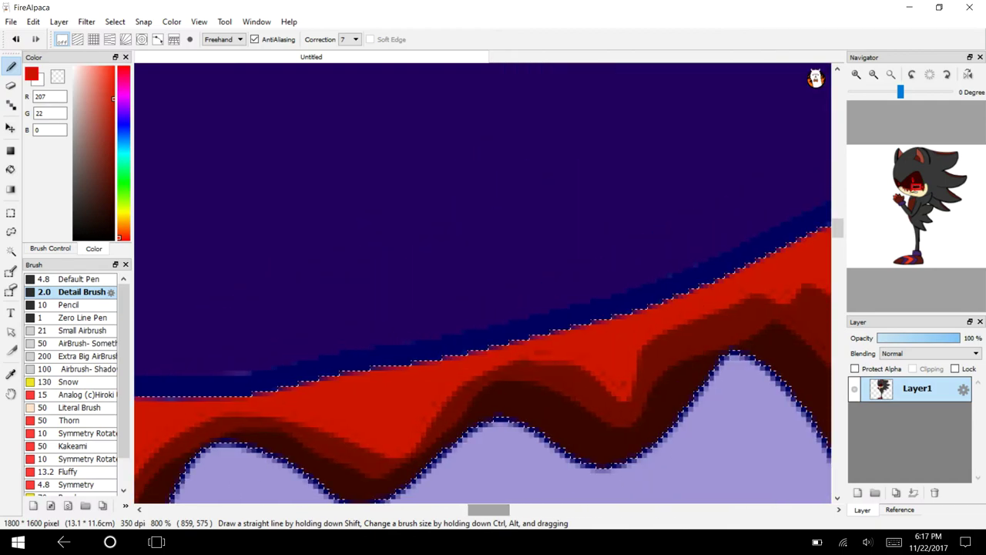
{"action": "left_click", "coordinate": [114, 22]}
{"action": "left_click", "coordinate": [127, 48]}
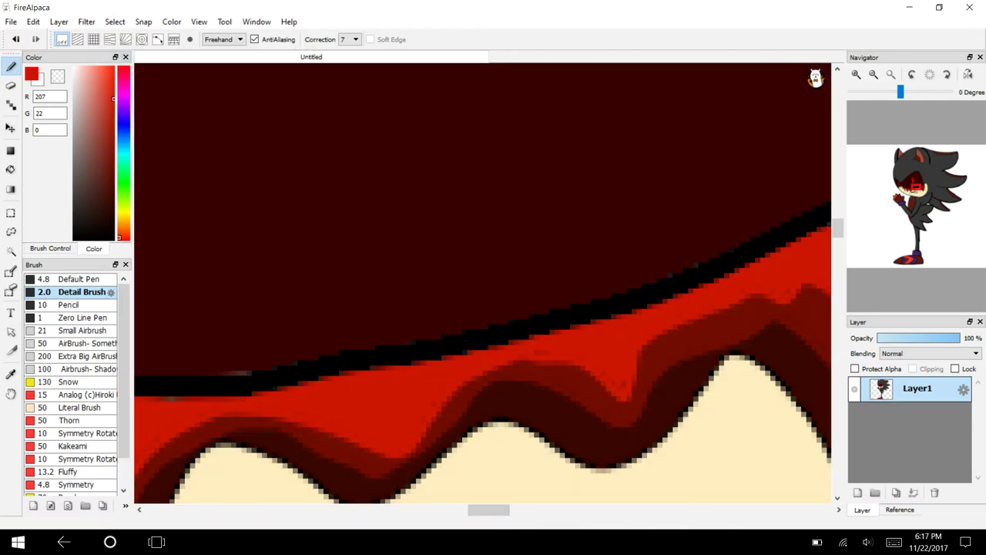
Fill the small unpainted gap between the first drip and the black nose tip with bright red (R 207, G 22, B 0).
{"action": "left_click", "coordinate": [873, 74]}
{"action": "mouse_move", "coordinate": [915, 186]}
{"action": "left_mouse_down"}
{"action": "mouse_move", "coordinate": [906, 181]}
{"action": "mouse_move", "coordinate": [905, 189]}
{"action": "left_mouse_up"}
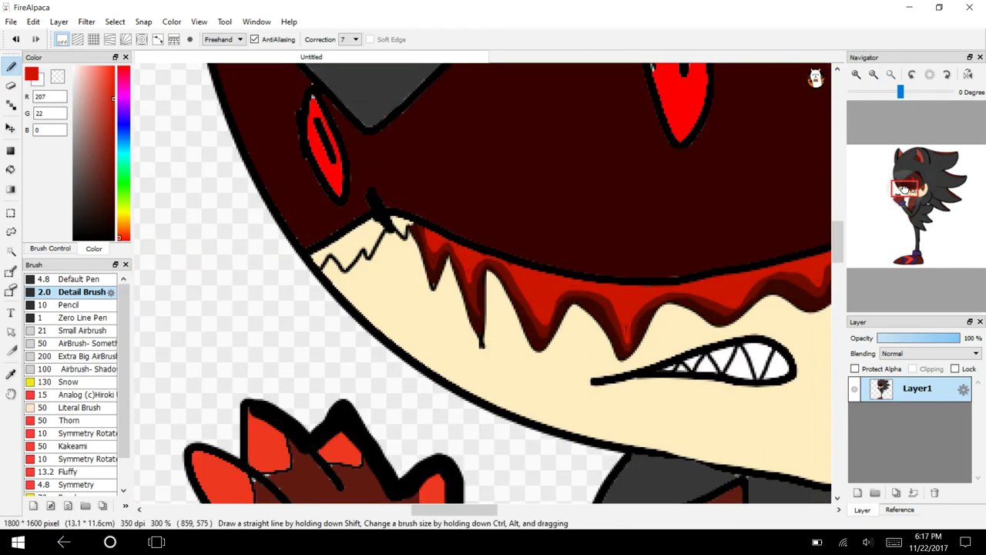
{"action": "left_click", "coordinate": [11, 170]}
{"action": "left_click", "coordinate": [857, 74]}
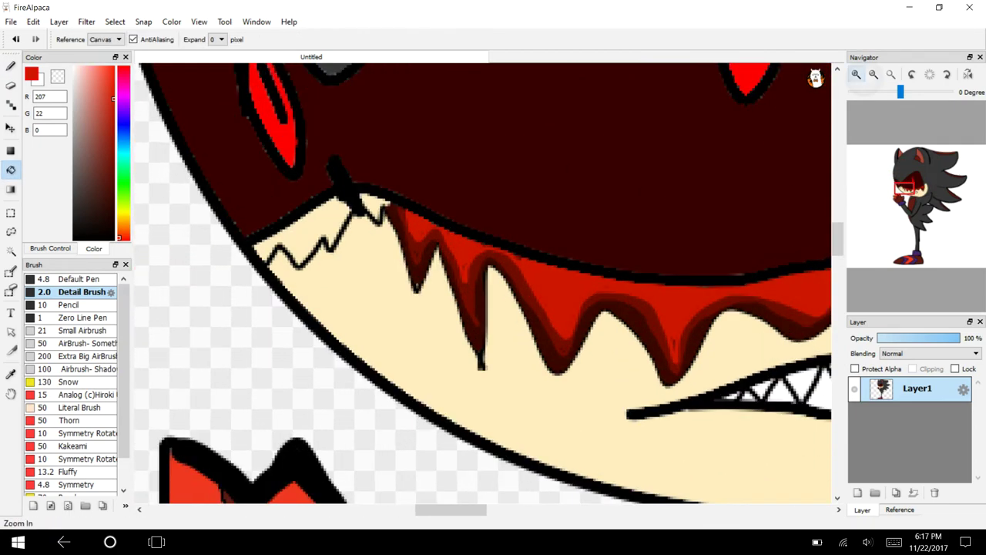
{"action": "left_click", "coordinate": [856, 74]}
{"action": "left_click", "coordinate": [316, 162]}
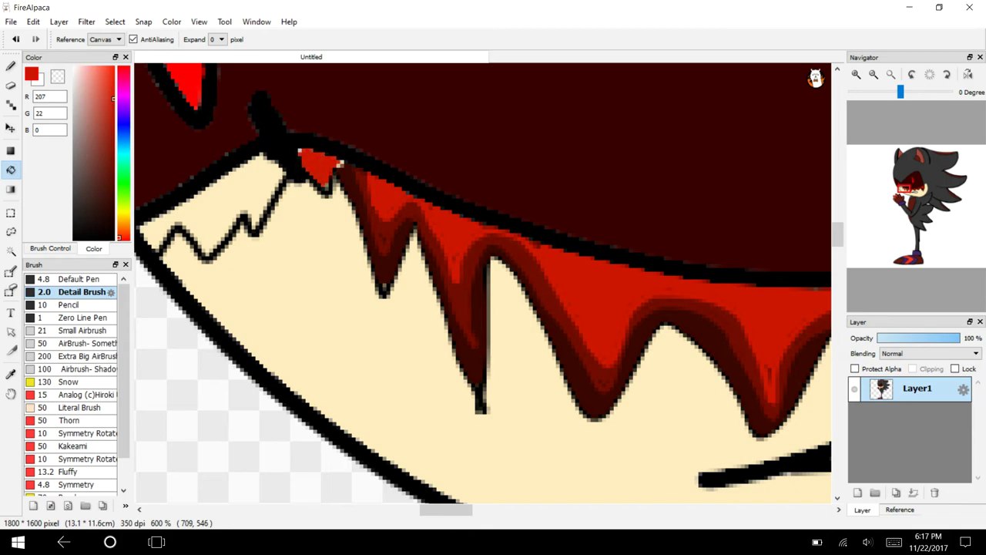
{"action": "key", "text": "w"}
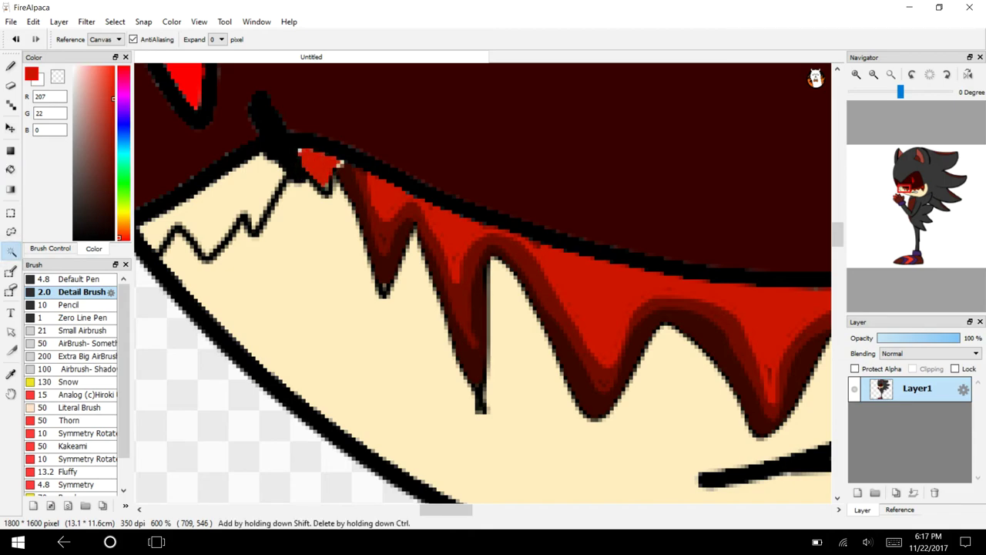
{"action": "left_click", "coordinate": [463, 303]}
{"action": "left_click", "coordinate": [474, 361]}
{"action": "left_click", "coordinate": [17, 40]}
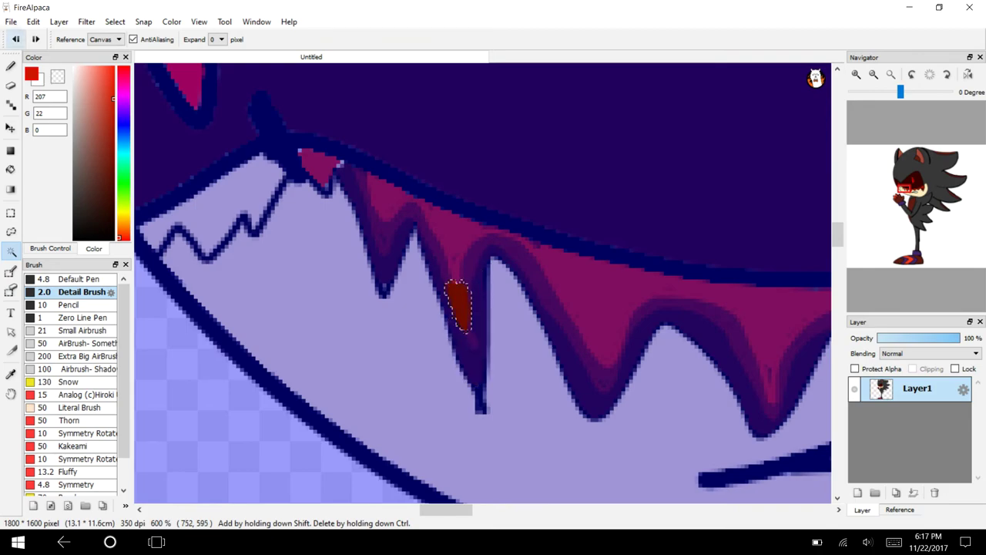
{"action": "key", "text": "ctrl+d"}
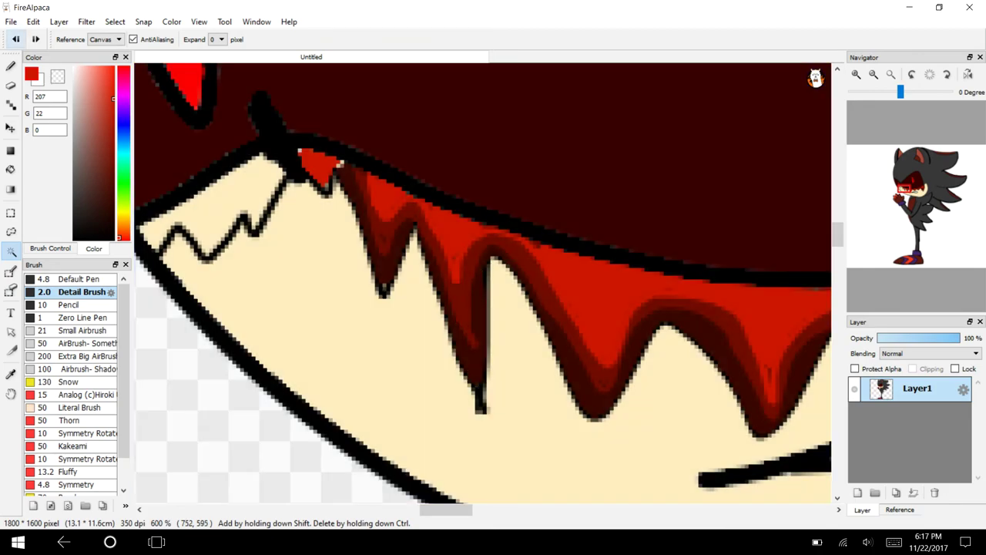
{"action": "left_click", "coordinate": [36, 40]}
{"action": "left_click", "coordinate": [35, 39]}
Sample the dark red (R 58, G 6, B 0) from a drip and fill the jagged area beneath the near eye with it.
{"action": "left_click", "coordinate": [11, 375]}
{"action": "left_click", "coordinate": [456, 373]}
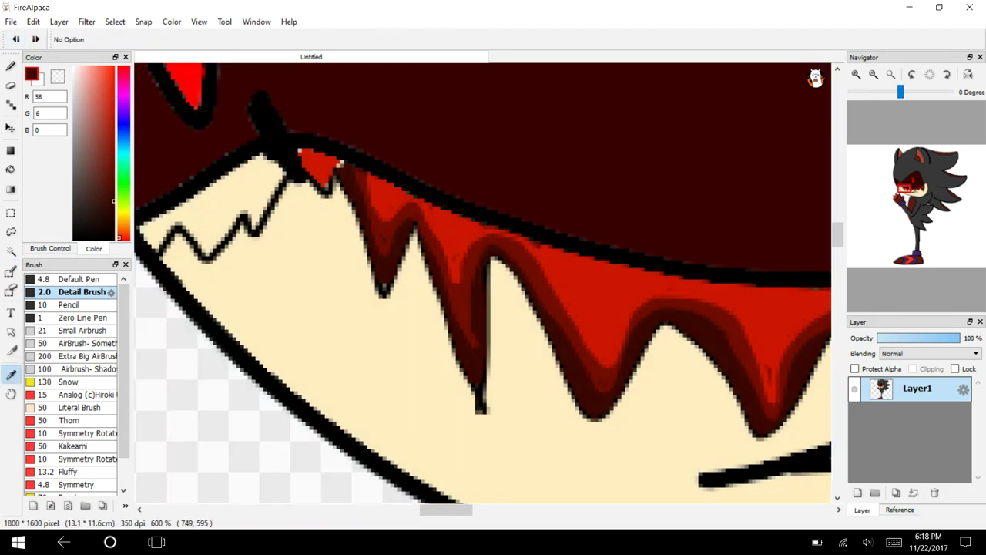
{"action": "left_click", "coordinate": [11, 170]}
{"action": "left_click", "coordinate": [205, 220]}
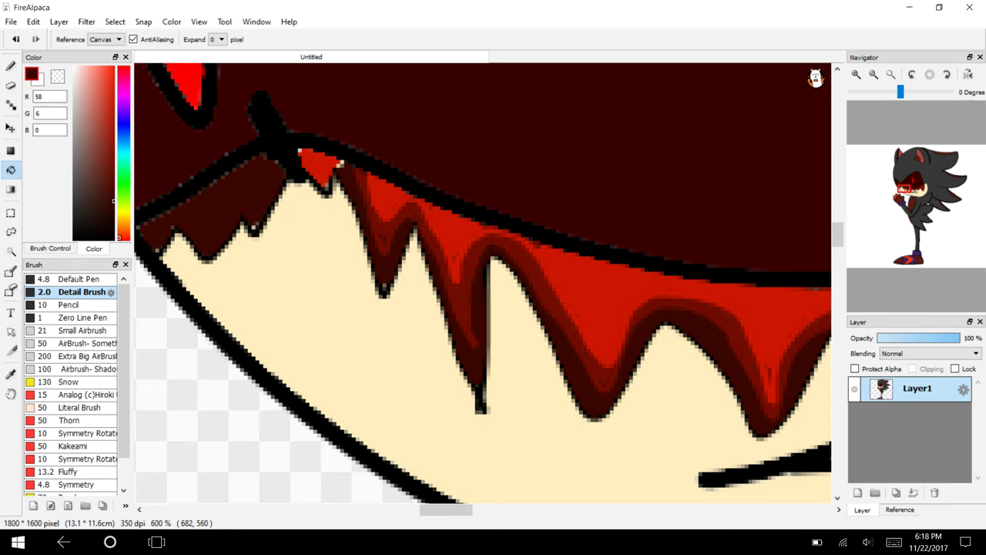
Sample the medium red (R 115, G 12, B 0), try a brush line across the newly filled area beneath the near eye and undo it.
{"action": "left_click", "coordinate": [11, 375]}
{"action": "left_click", "coordinate": [471, 315]}
{"action": "left_click", "coordinate": [11, 66]}
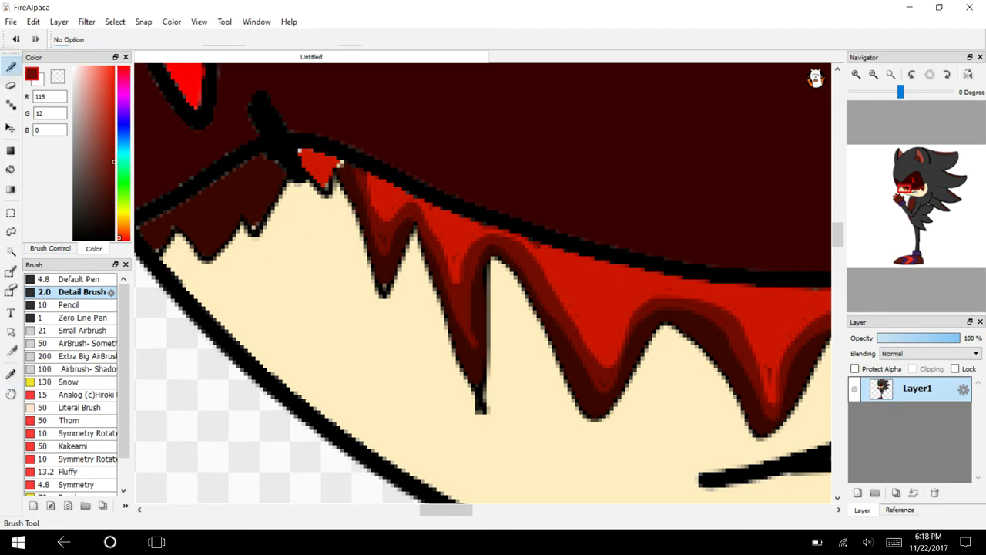
{"action": "mouse_move", "coordinate": [259, 160]}
{"action": "left_mouse_down"}
{"action": "mouse_move", "coordinate": [252, 204]}
{"action": "mouse_move", "coordinate": [198, 216]}
{"action": "mouse_move", "coordinate": [147, 245]}
{"action": "left_mouse_up"}
{"action": "left_click", "coordinate": [16, 39]}
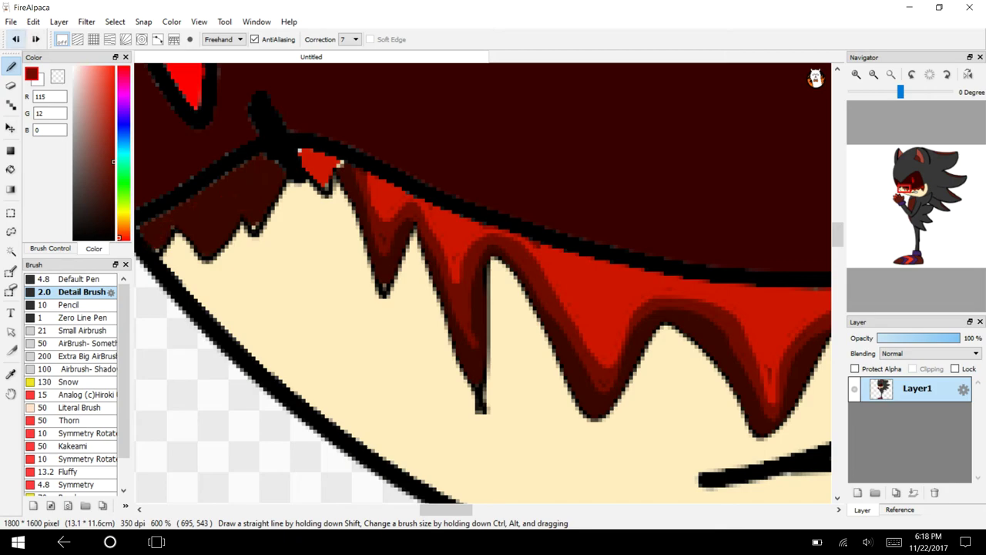
Outline the inner edge of the jagged area beneath the smaller eye in medium red (R 115, G 12, B 0) and fill the space above.
{"action": "mouse_move", "coordinate": [261, 164]}
{"action": "left_mouse_down"}
{"action": "mouse_move", "coordinate": [263, 207]}
{"action": "mouse_move", "coordinate": [235, 205]}
{"action": "mouse_move", "coordinate": [211, 246]}
{"action": "mouse_move", "coordinate": [190, 222]}
{"action": "mouse_move", "coordinate": [139, 231]}
{"action": "left_mouse_up"}
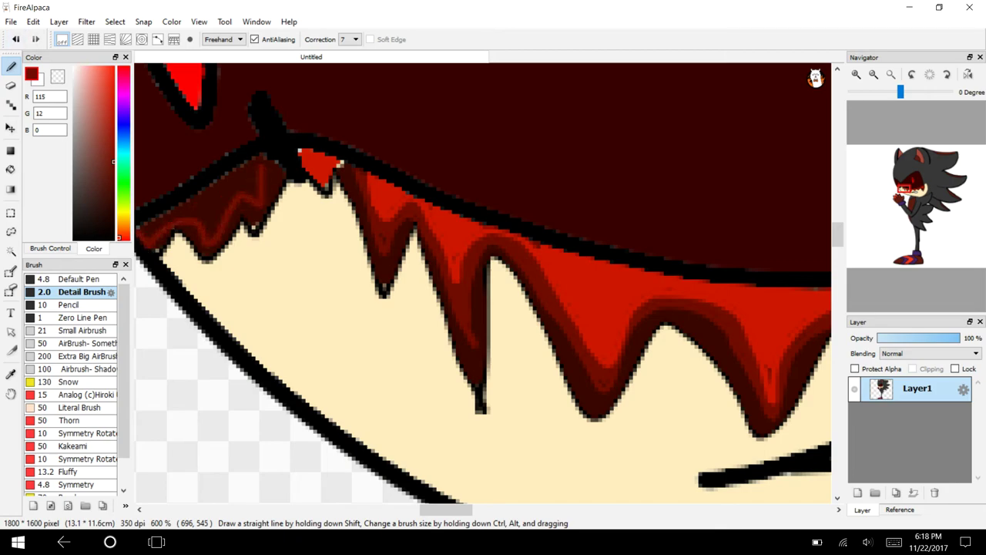
{"action": "left_click", "coordinate": [11, 169]}
{"action": "left_click", "coordinate": [208, 215]}
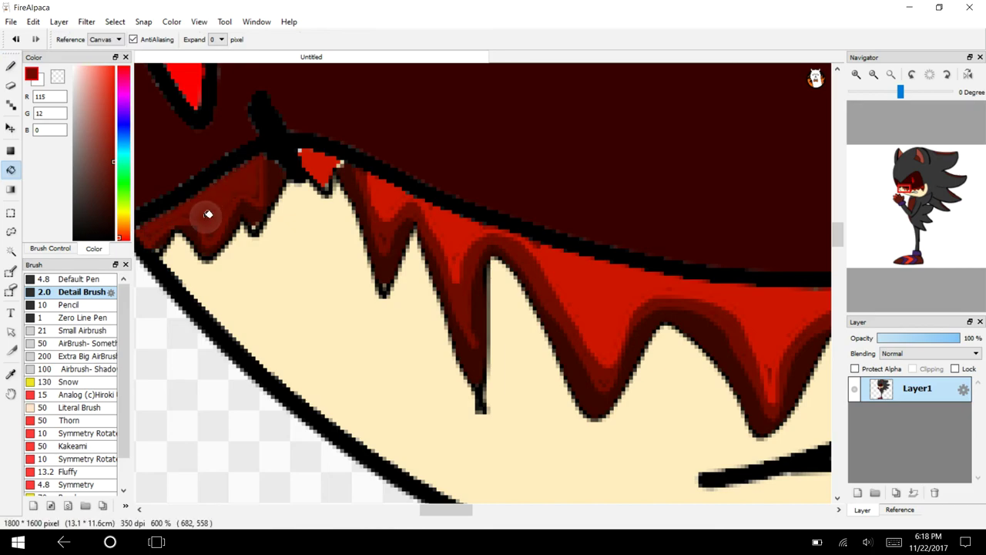
Sample the bright red (R 207, G 22, B 0), brush a highlight line through the jagged area beneath the smaller eye and fill above it.
{"action": "left_click", "coordinate": [10, 374]}
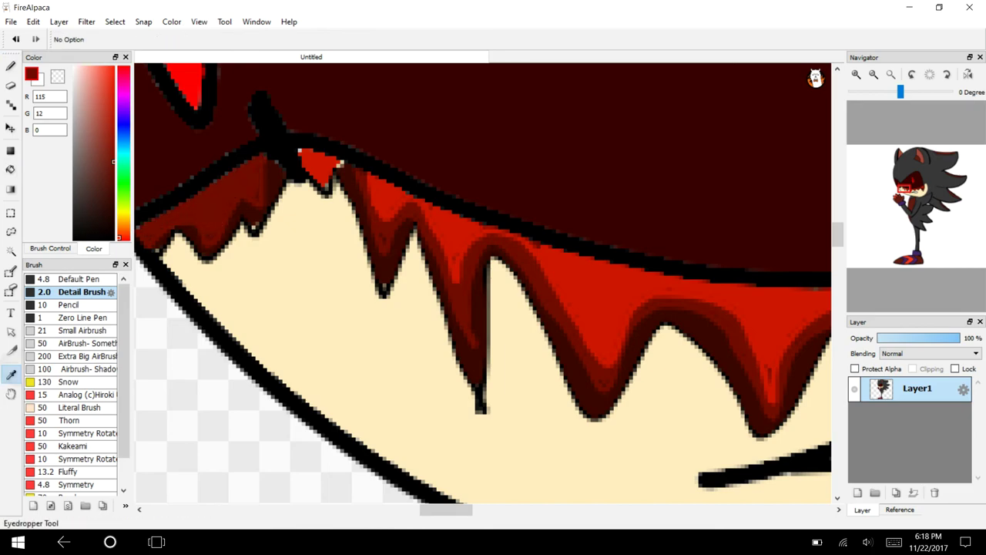
{"action": "left_click", "coordinate": [568, 293]}
{"action": "key", "text": "b"}
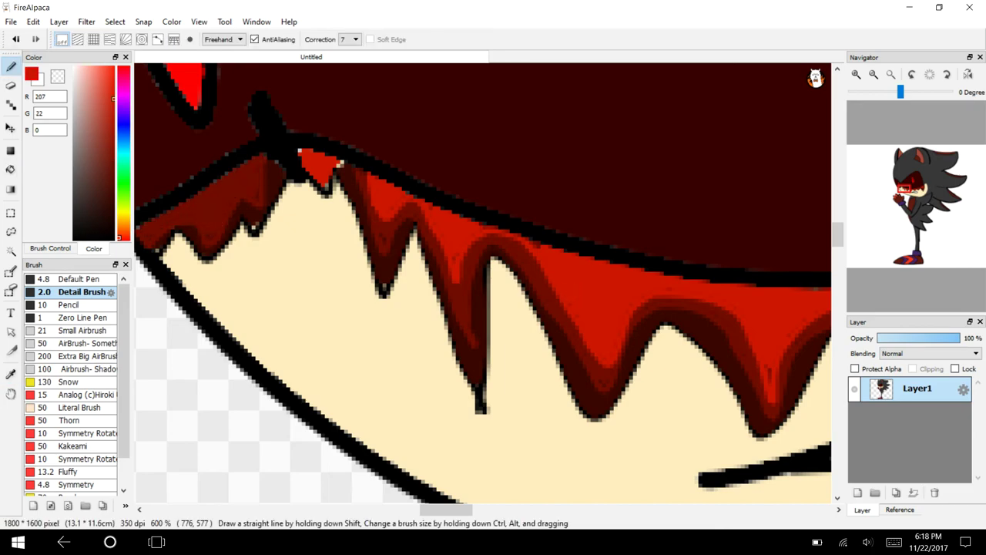
{"action": "mouse_move", "coordinate": [255, 162]}
{"action": "left_mouse_down"}
{"action": "mouse_move", "coordinate": [224, 203]}
{"action": "mouse_move", "coordinate": [144, 229]}
{"action": "left_mouse_up"}
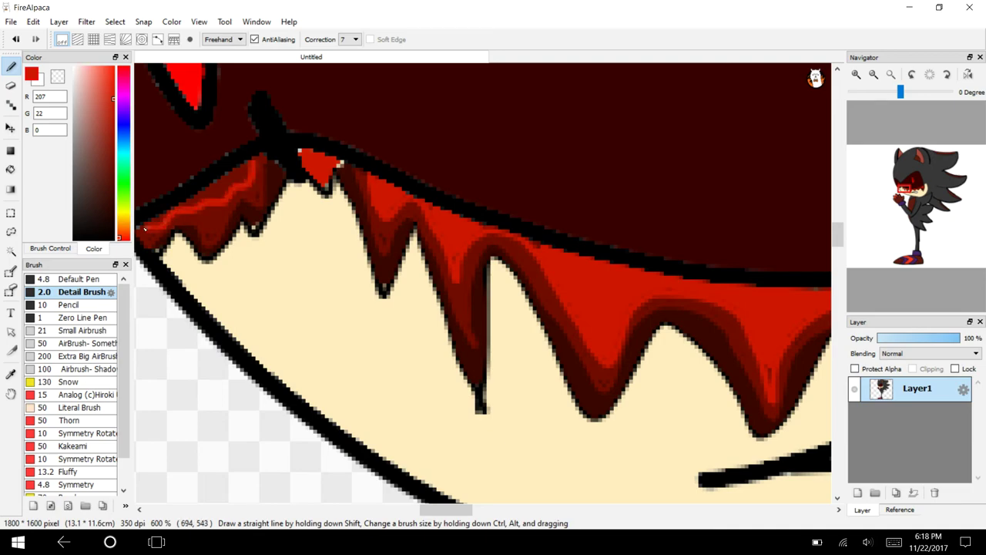
{"action": "key", "text": "g"}
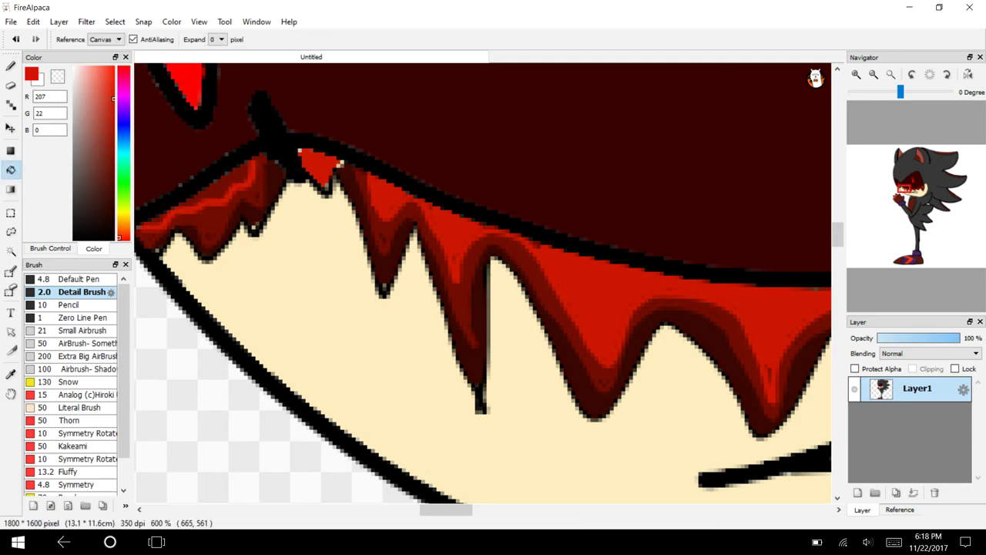
{"action": "left_click", "coordinate": [233, 178]}
Touch up the bright red highlight out to its corner and cover the pale pixels around the small patch beside the nose tip.
{"action": "left_click", "coordinate": [857, 75]}
{"action": "left_click_drag", "start_coordinate": [444, 510], "coordinate": [426, 510]}
{"action": "left_click", "coordinate": [856, 75]}
{"action": "left_click", "coordinate": [856, 74]}
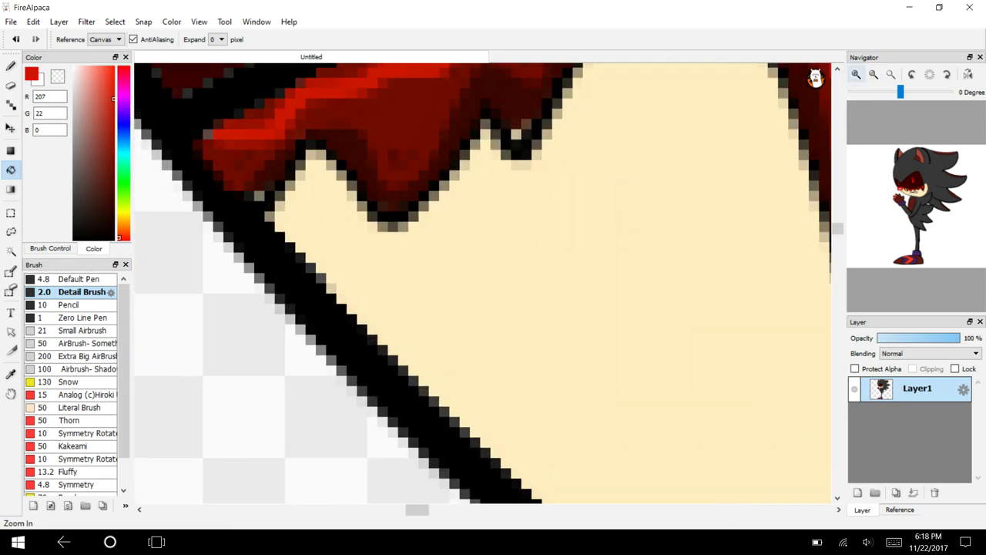
{"action": "mouse_move", "coordinate": [838, 229]}
{"action": "left_mouse_down"}
{"action": "mouse_move", "coordinate": [838, 218]}
{"action": "mouse_move", "coordinate": [838, 226]}
{"action": "left_mouse_up"}
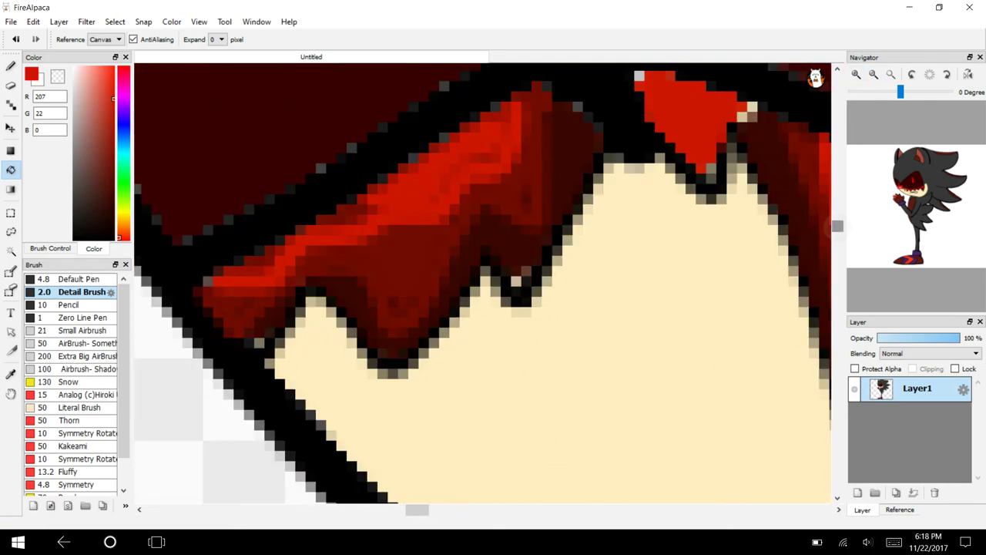
{"action": "left_click", "coordinate": [11, 66]}
{"action": "mouse_move", "coordinate": [377, 190]}
{"action": "left_mouse_down"}
{"action": "mouse_move", "coordinate": [493, 158]}
{"action": "mouse_move", "coordinate": [418, 173]}
{"action": "mouse_move", "coordinate": [191, 294]}
{"action": "left_mouse_up"}
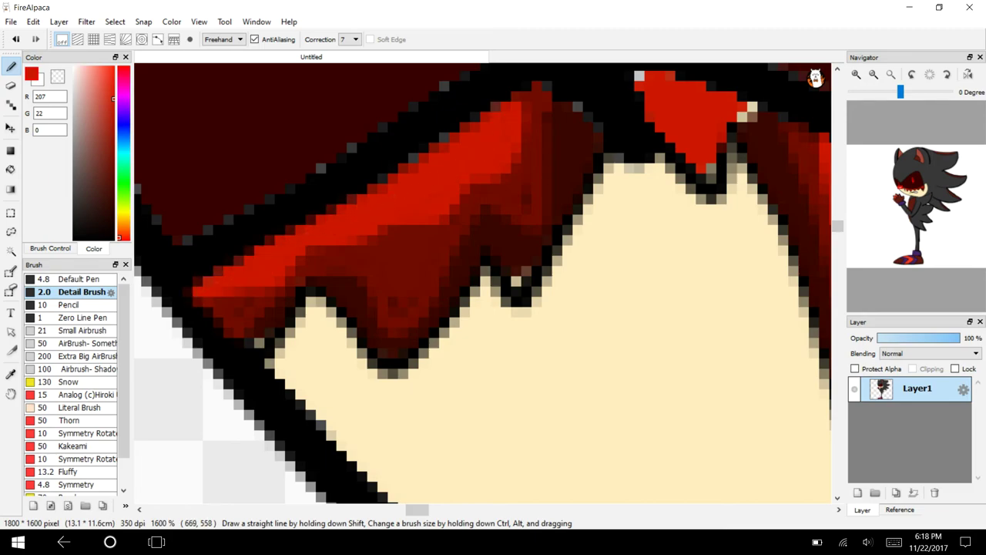
{"action": "mouse_move", "coordinate": [632, 80]}
{"action": "left_mouse_down"}
{"action": "mouse_move", "coordinate": [746, 116]}
{"action": "mouse_move", "coordinate": [722, 98]}
{"action": "mouse_move", "coordinate": [746, 107]}
{"action": "mouse_move", "coordinate": [706, 148]}
{"action": "mouse_move", "coordinate": [679, 120]}
{"action": "left_mouse_up"}
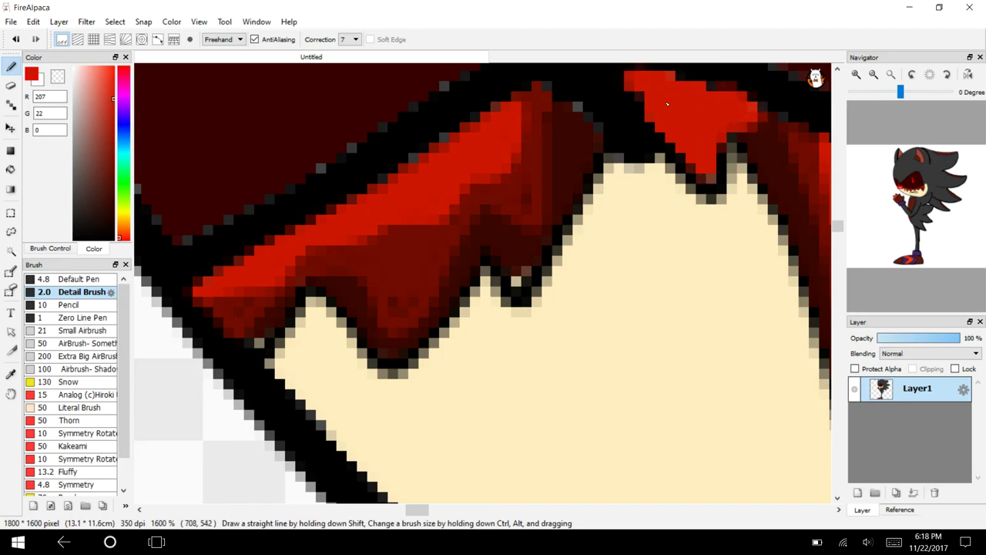
Set the drawing colour to bright purple (R 156, G 0, B 255).
{"action": "left_click", "coordinate": [873, 74]}
{"action": "left_click", "coordinate": [873, 74]}
{"action": "left_click", "coordinate": [873, 74]}
{"action": "left_click", "coordinate": [873, 74]}
{"action": "left_click", "coordinate": [873, 74]}
{"action": "left_click", "coordinate": [873, 74]}
{"action": "left_click", "coordinate": [874, 74]}
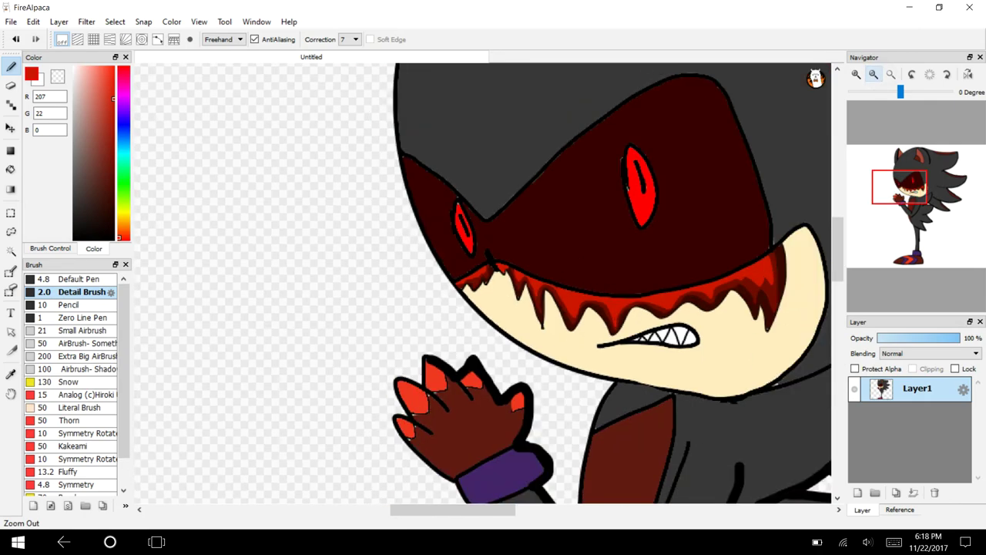
{"action": "left_click", "coordinate": [891, 74]}
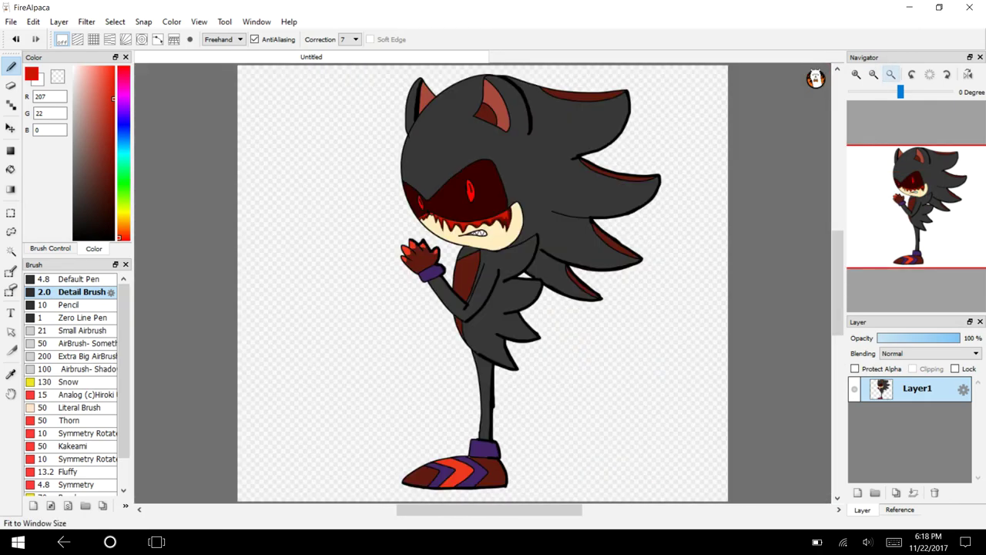
{"action": "left_click_drag", "start_coordinate": [97, 74], "coordinate": [118, 67]}
{"action": "left_click", "coordinate": [122, 106]}
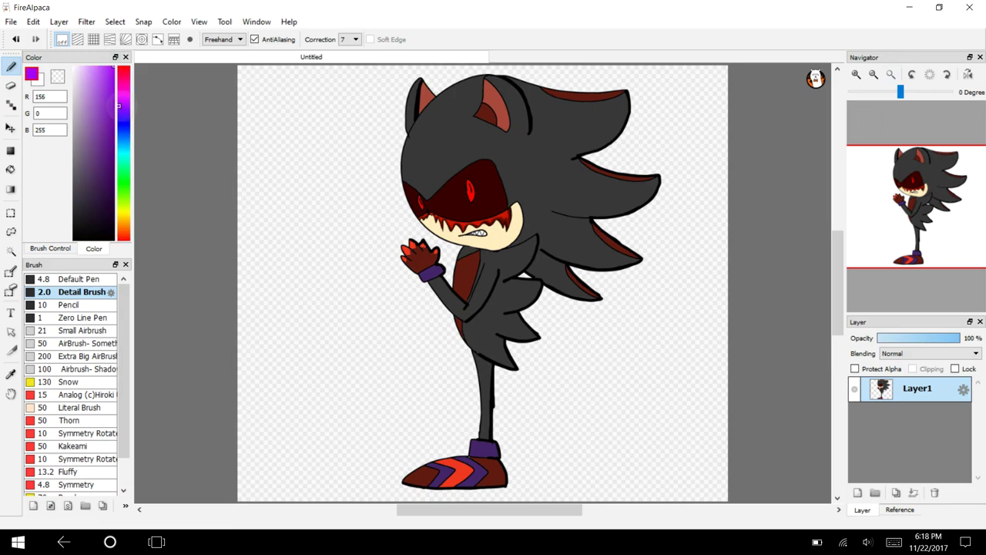
Sign the drawing beside the heel of the shoe with a looping purple signature using the 4.8 Default Pen.
{"action": "left_click", "coordinate": [856, 74]}
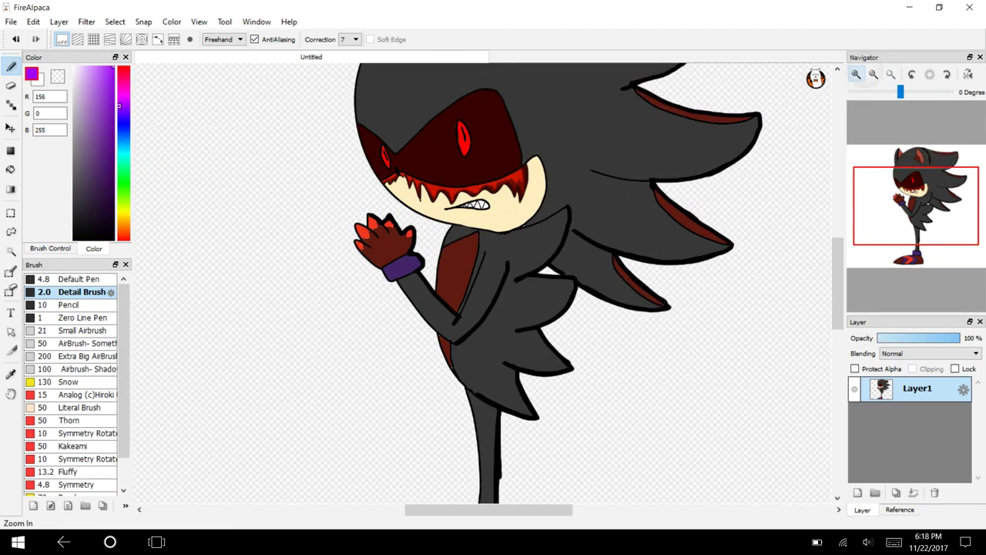
{"action": "left_click", "coordinate": [857, 74]}
{"action": "left_click", "coordinate": [856, 74]}
{"action": "left_click_drag", "start_coordinate": [923, 215], "coordinate": [927, 262]}
{"action": "left_click", "coordinate": [82, 279]}
{"action": "mouse_move", "coordinate": [496, 221]}
{"action": "left_mouse_down"}
{"action": "mouse_move", "coordinate": [472, 238]}
{"action": "mouse_move", "coordinate": [510, 296]}
{"action": "left_mouse_up"}
{"action": "left_click_drag", "start_coordinate": [480, 241], "coordinate": [451, 312]}
{"action": "left_click", "coordinate": [531, 275]}
{"action": "mouse_move", "coordinate": [502, 265]}
{"action": "left_mouse_down"}
{"action": "mouse_move", "coordinate": [485, 251]}
{"action": "mouse_move", "coordinate": [416, 359]}
{"action": "left_mouse_up"}
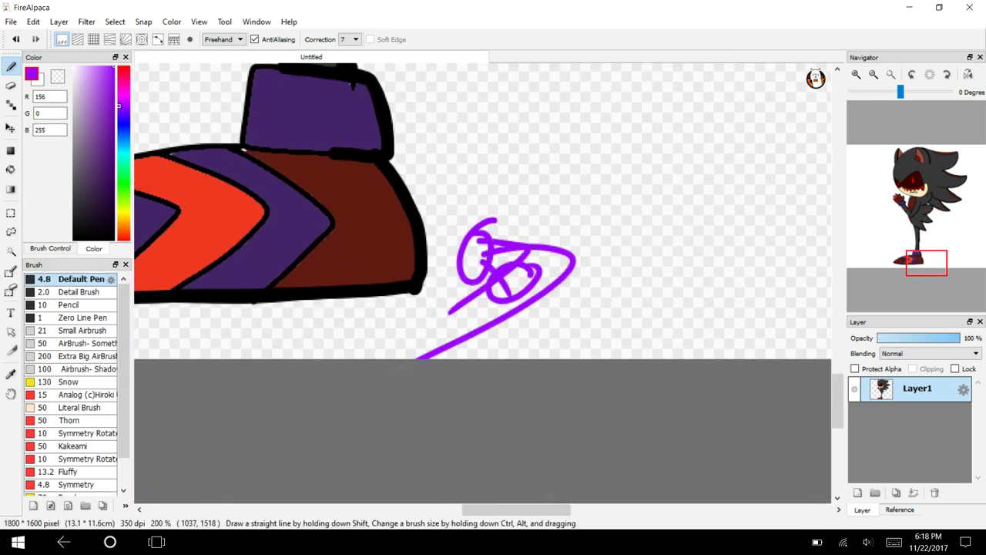
{"action": "left_click", "coordinate": [891, 74]}
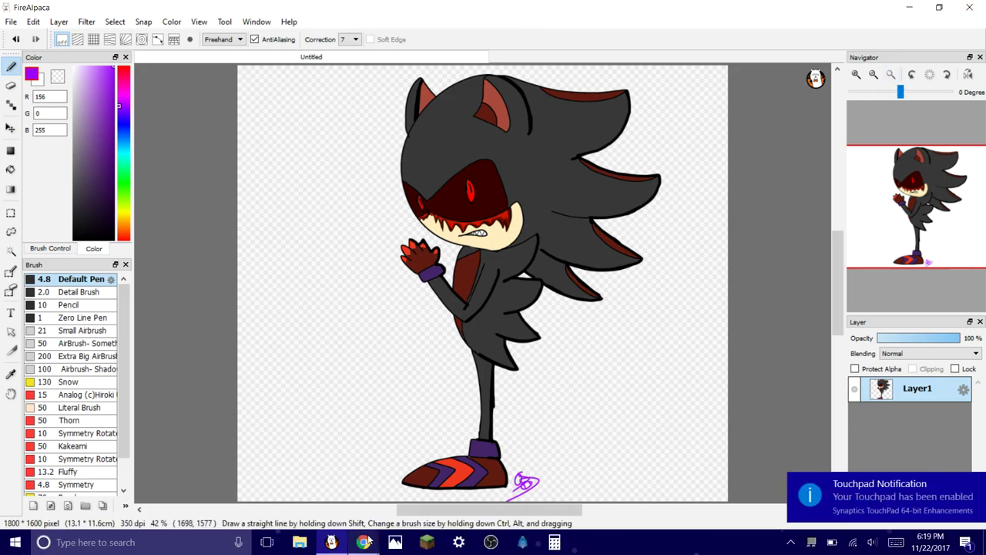
Switch to YouTube in Chrome and check the account's notifications.
{"action": "mouse_move", "coordinate": [367, 542]}
{"action": "left_click", "coordinate": [295, 484]}
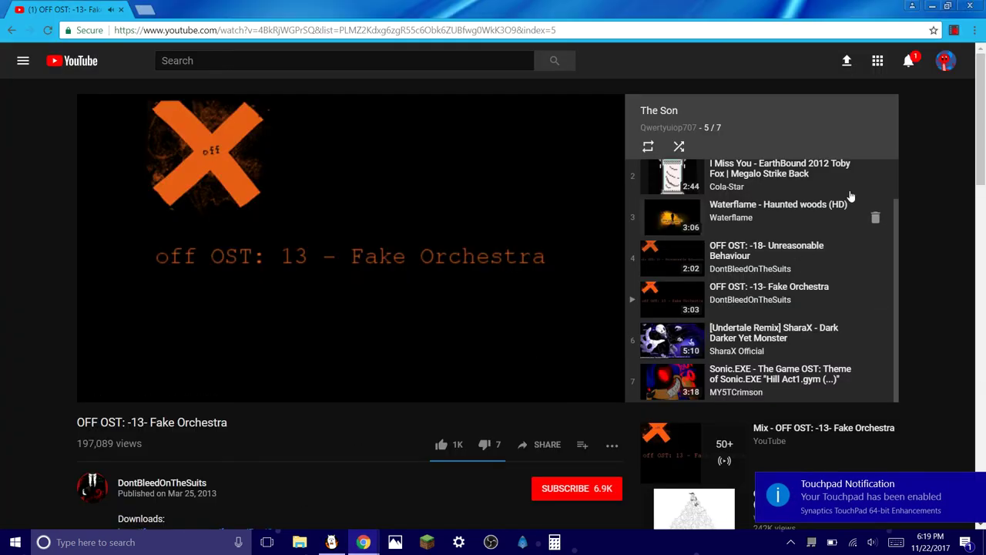
{"action": "left_click", "coordinate": [909, 61]}
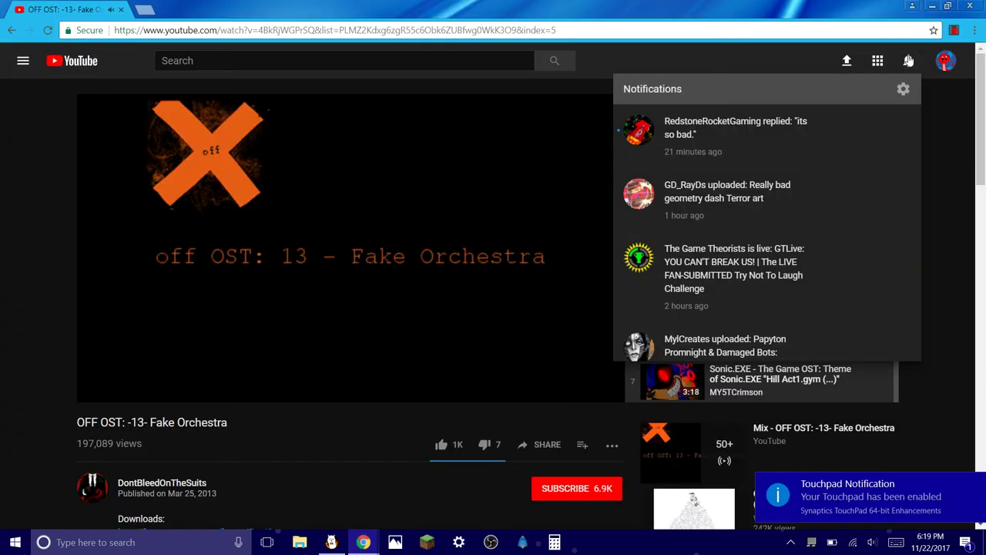
{"action": "left_click", "coordinate": [909, 62]}
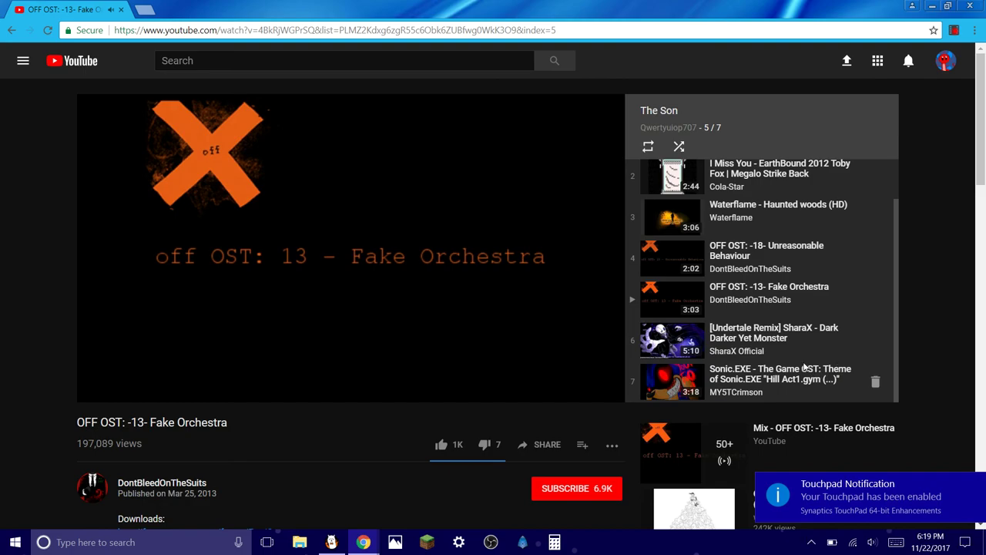
Play "Sonic CD (USA) Music: Boss" from the playlist, and return to FireAlpaca with the system volume lowered to 16.
{"action": "scroll", "coordinate": [784, 351], "scroll_direction": "up", "scroll_amount": 1}
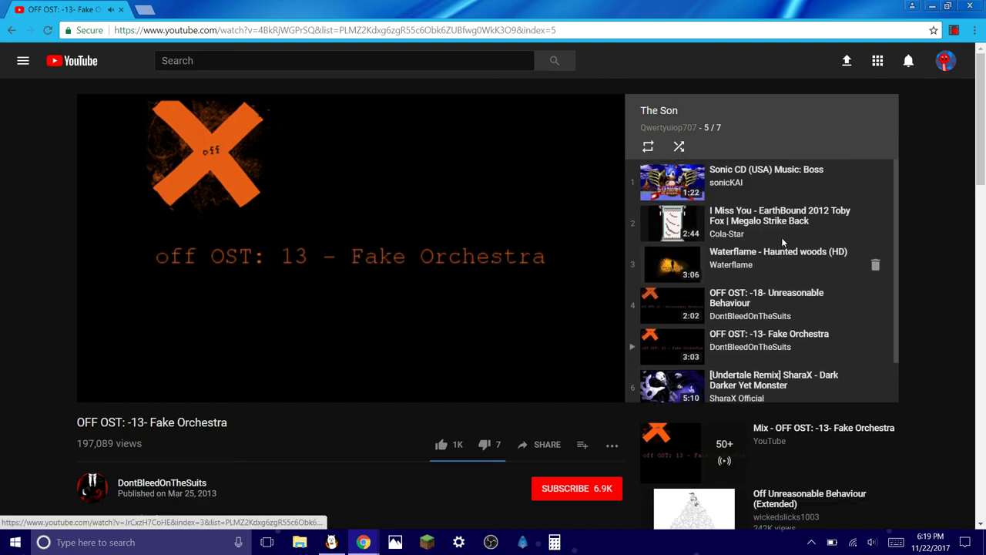
{"action": "left_click", "coordinate": [783, 187]}
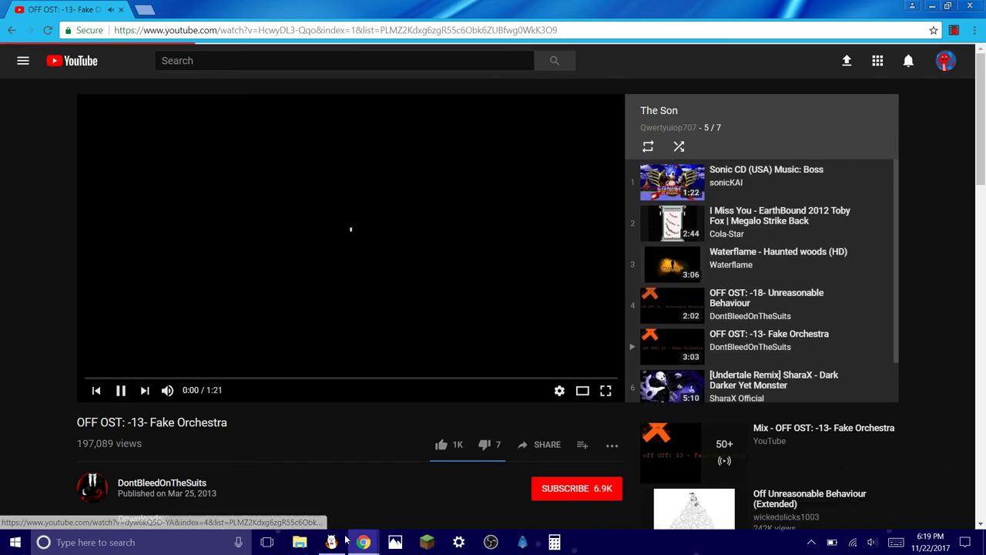
{"action": "left_click", "coordinate": [333, 542]}
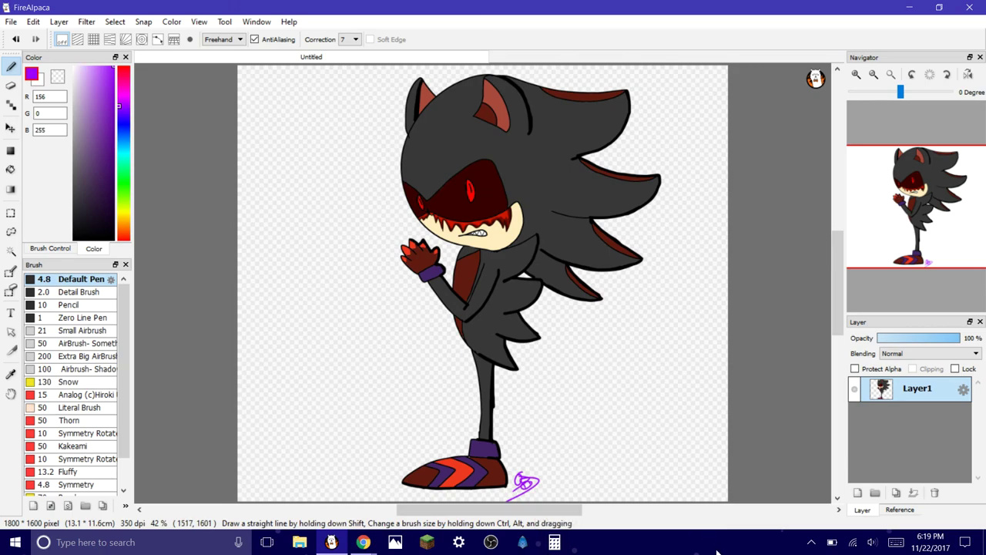
{"action": "key", "text": "XF86AudioLowerVolume"}
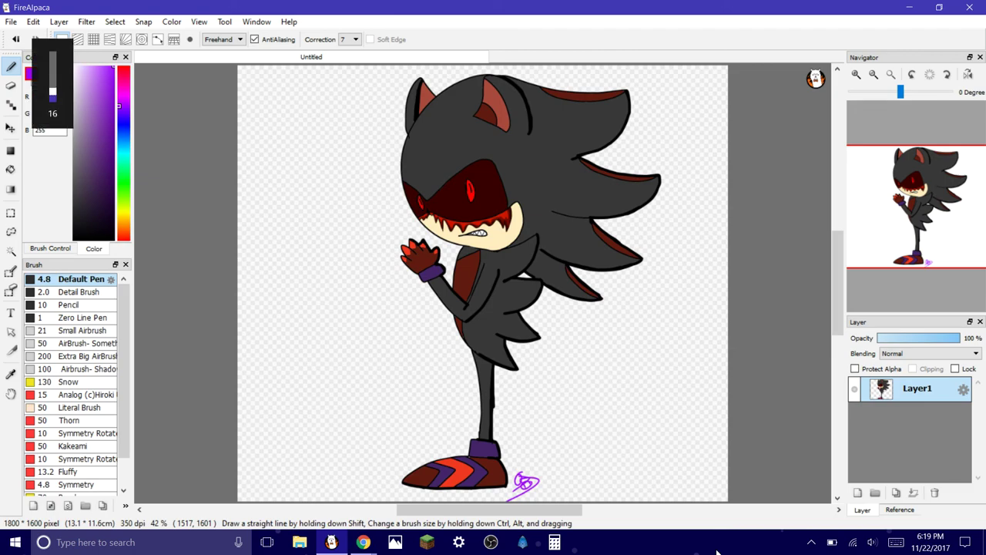